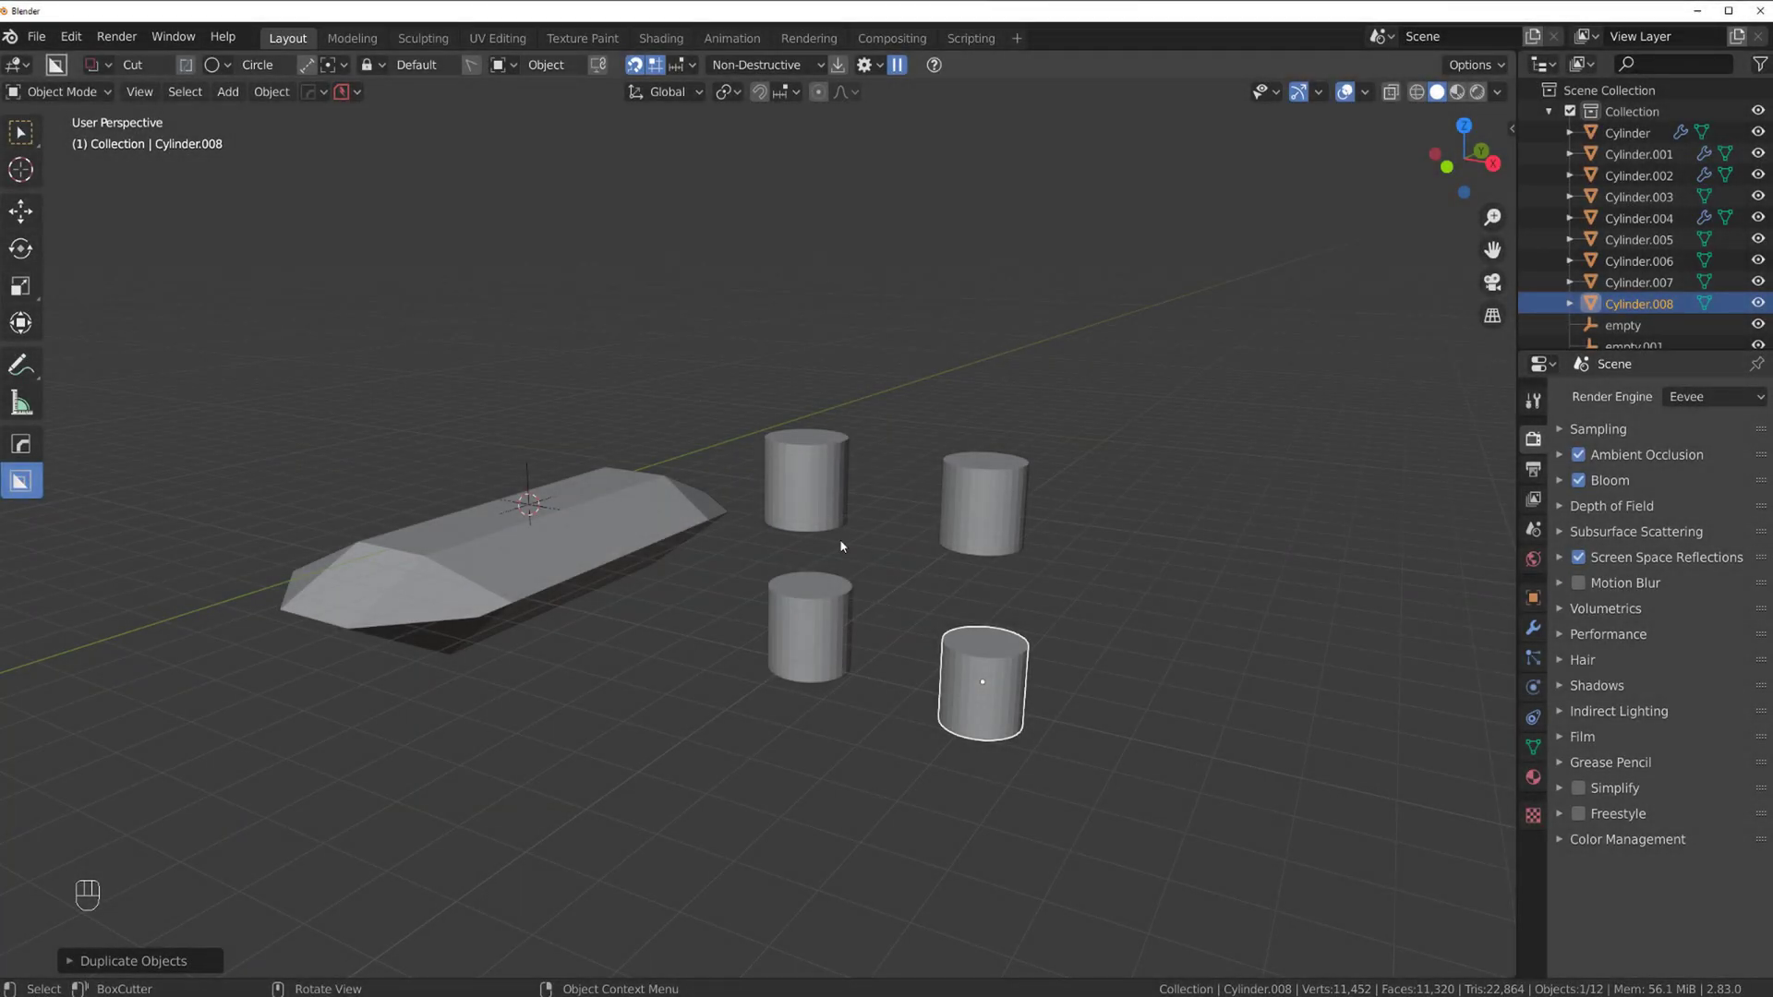
- Add a level-2 Subdivision modifier to the rear-left of the four plain cylinders
middle_drag(873, 500, 856, 540)
scroll(856, 541, up, 2)
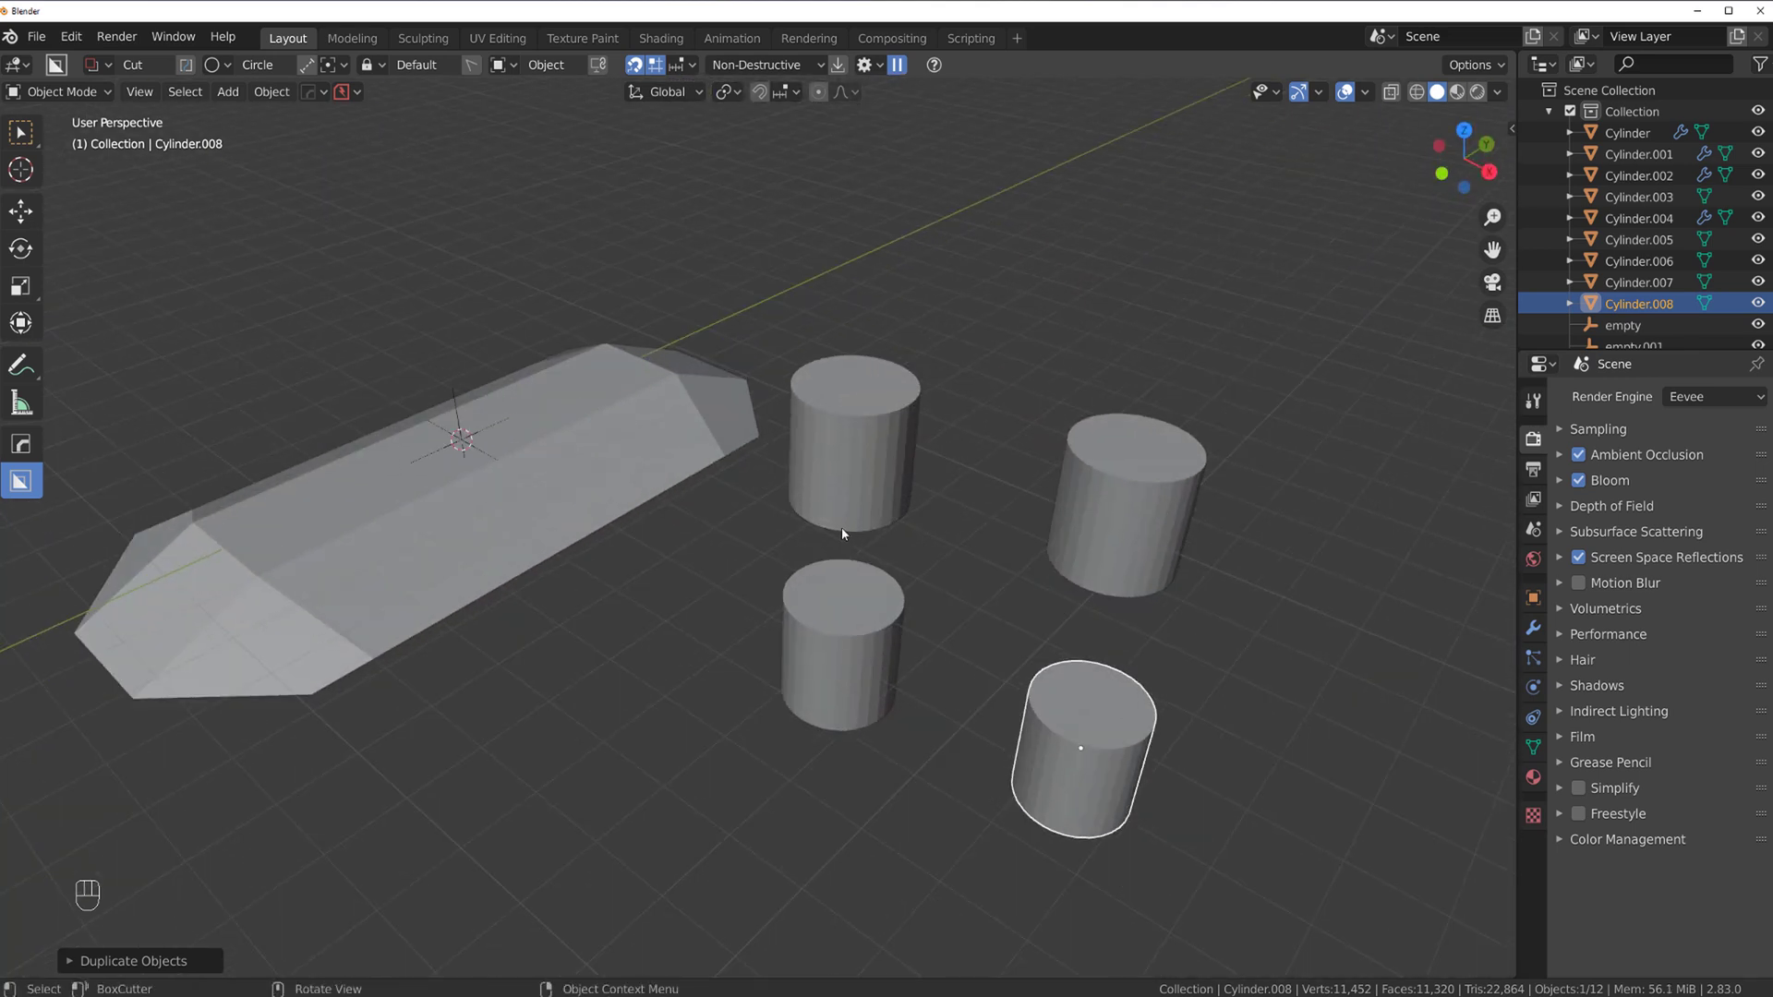
scroll(811, 503, down, 1)
shift+middle_drag(853, 469, 909, 395)
scroll(790, 434, up, 1)
shift+middle_drag(854, 475, 836, 503)
scroll(836, 504, up, 2)
middle_drag(678, 491, 664, 506)
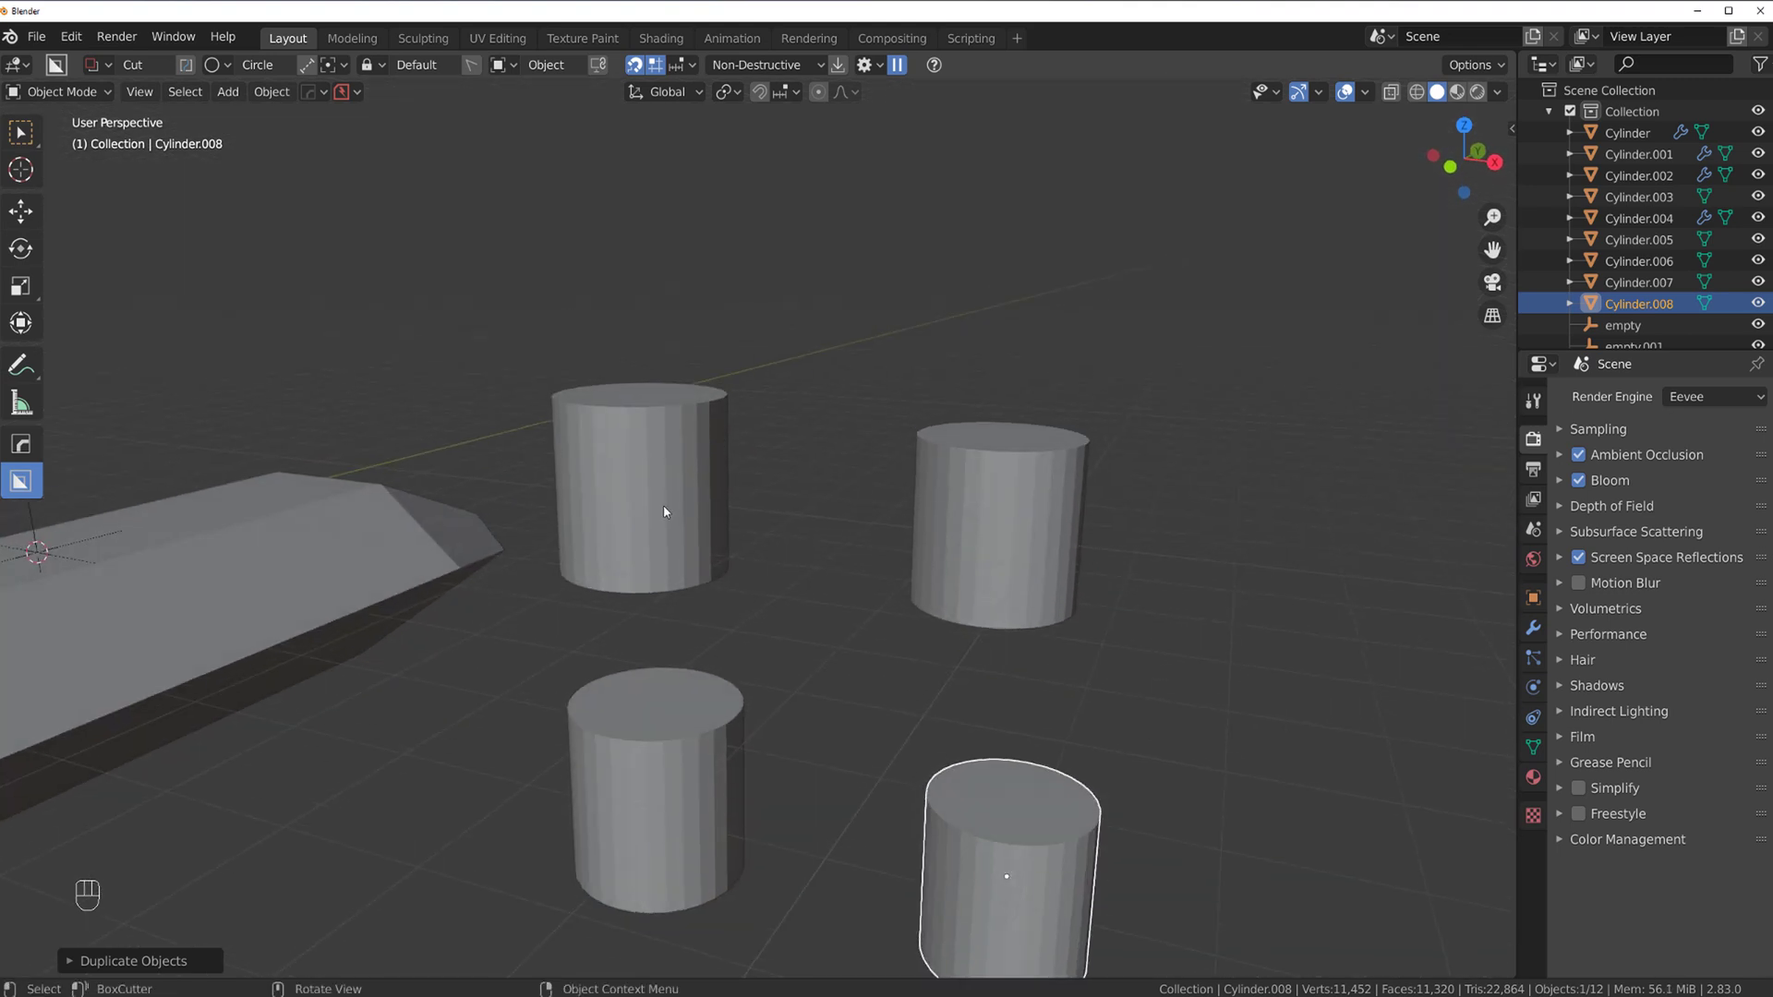
click(653, 485)
key(ctrl+2)
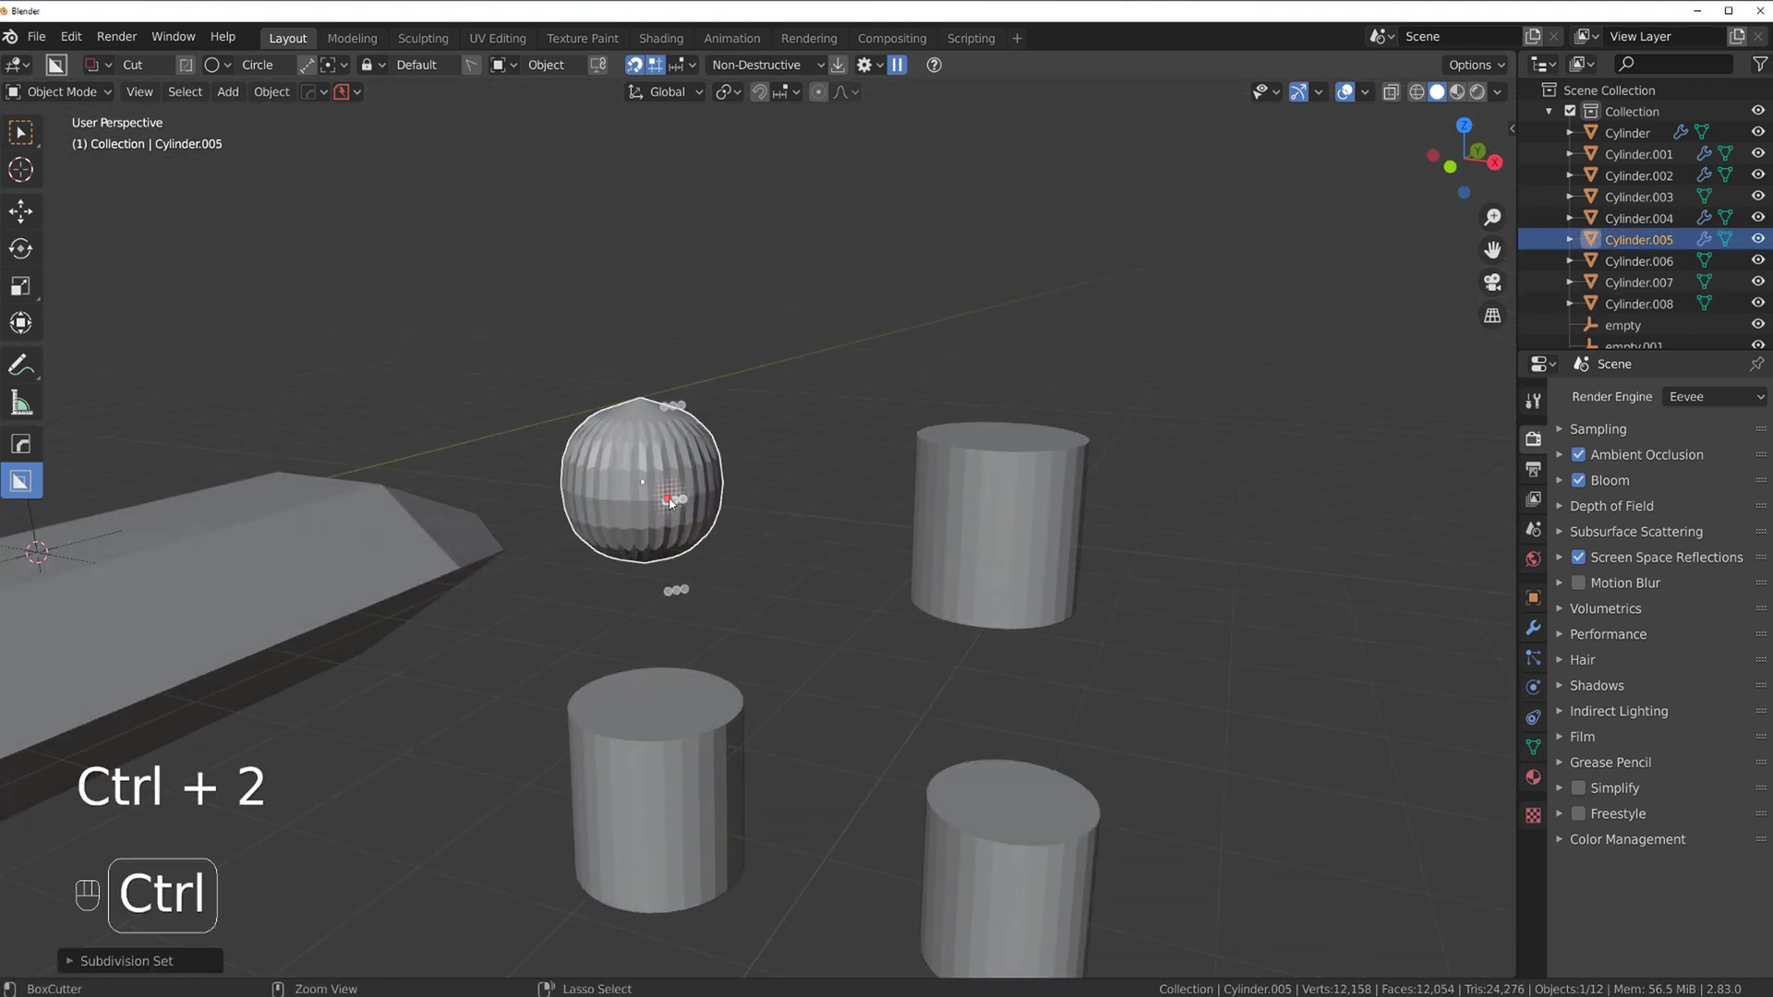
- Enable Apply crease in the Sharp Options of the HOps Helper
scroll(669, 497, up, 3)
shift+middle_drag(697, 420, 830, 396)
middle_drag(796, 391, 791, 426)
scroll(792, 427, up, 2)
shift+middle_drag(790, 533, 779, 641)
key(ctrl+grave)
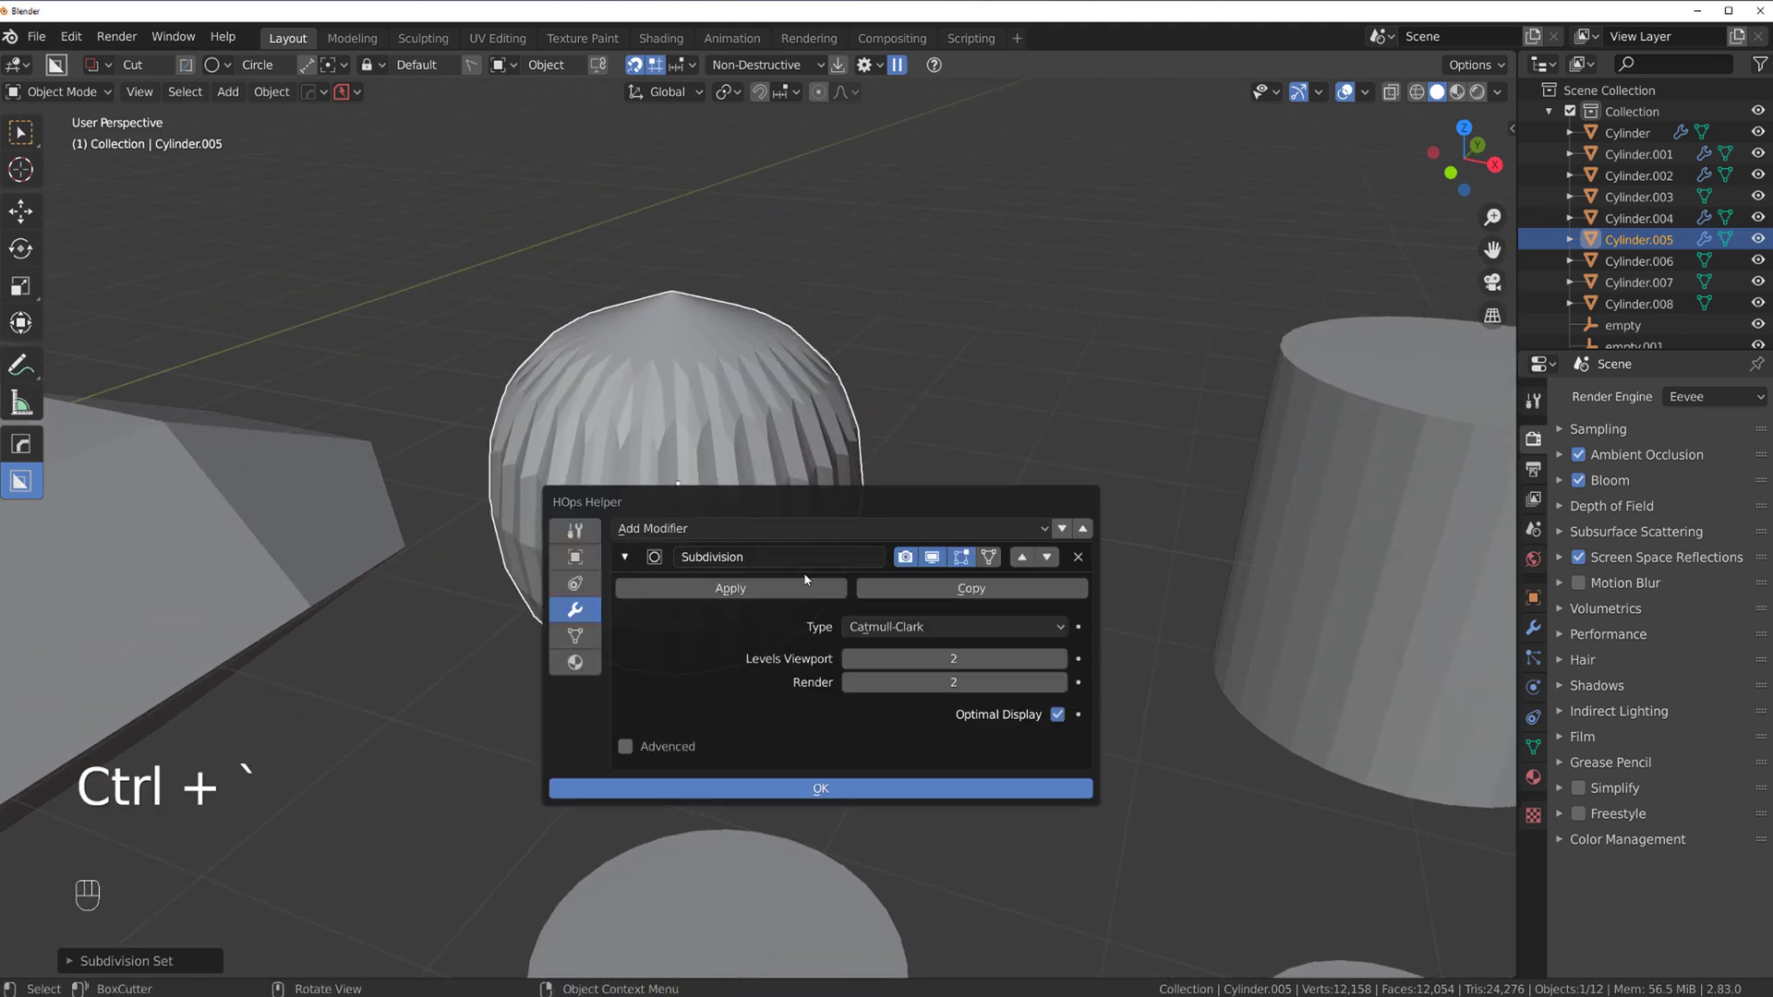
click(575, 530)
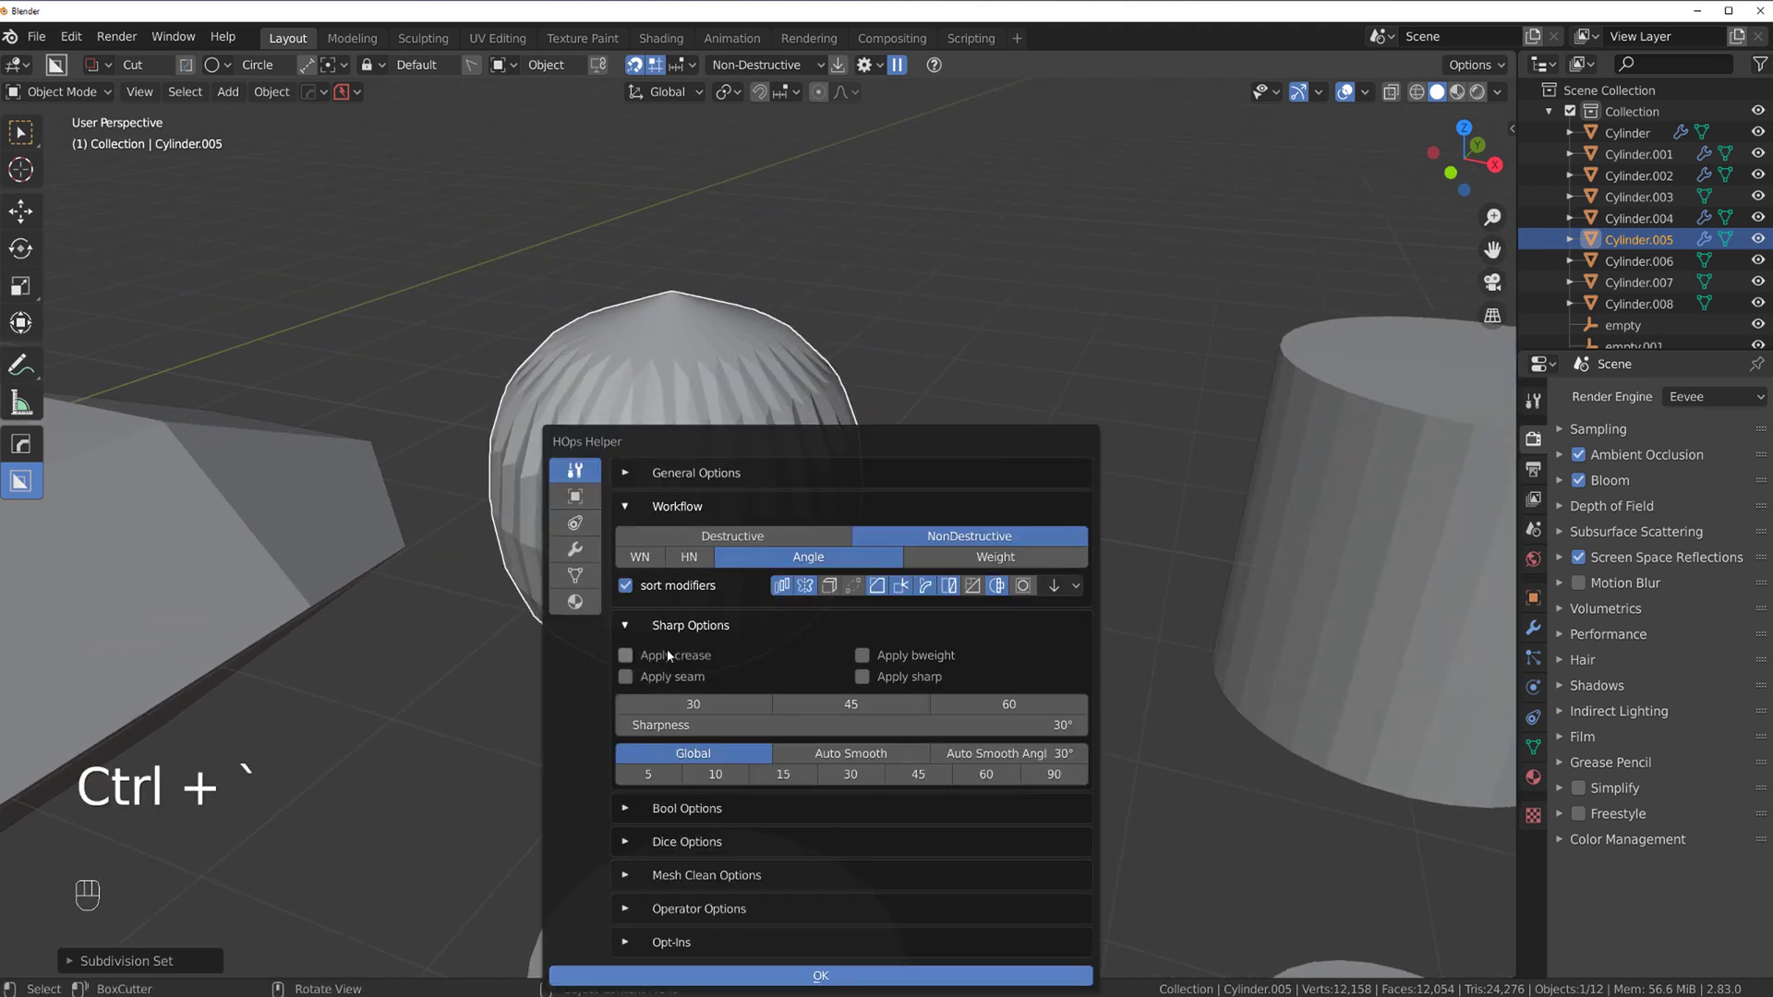
click(667, 656)
click(833, 384)
- Check the subdivided cylinder's cage in Edit Mode and run the HOps Sharpen operation on it to crease its rim edges
scroll(805, 384, up, 2)
key(Tab)
scroll(850, 538, down, 4)
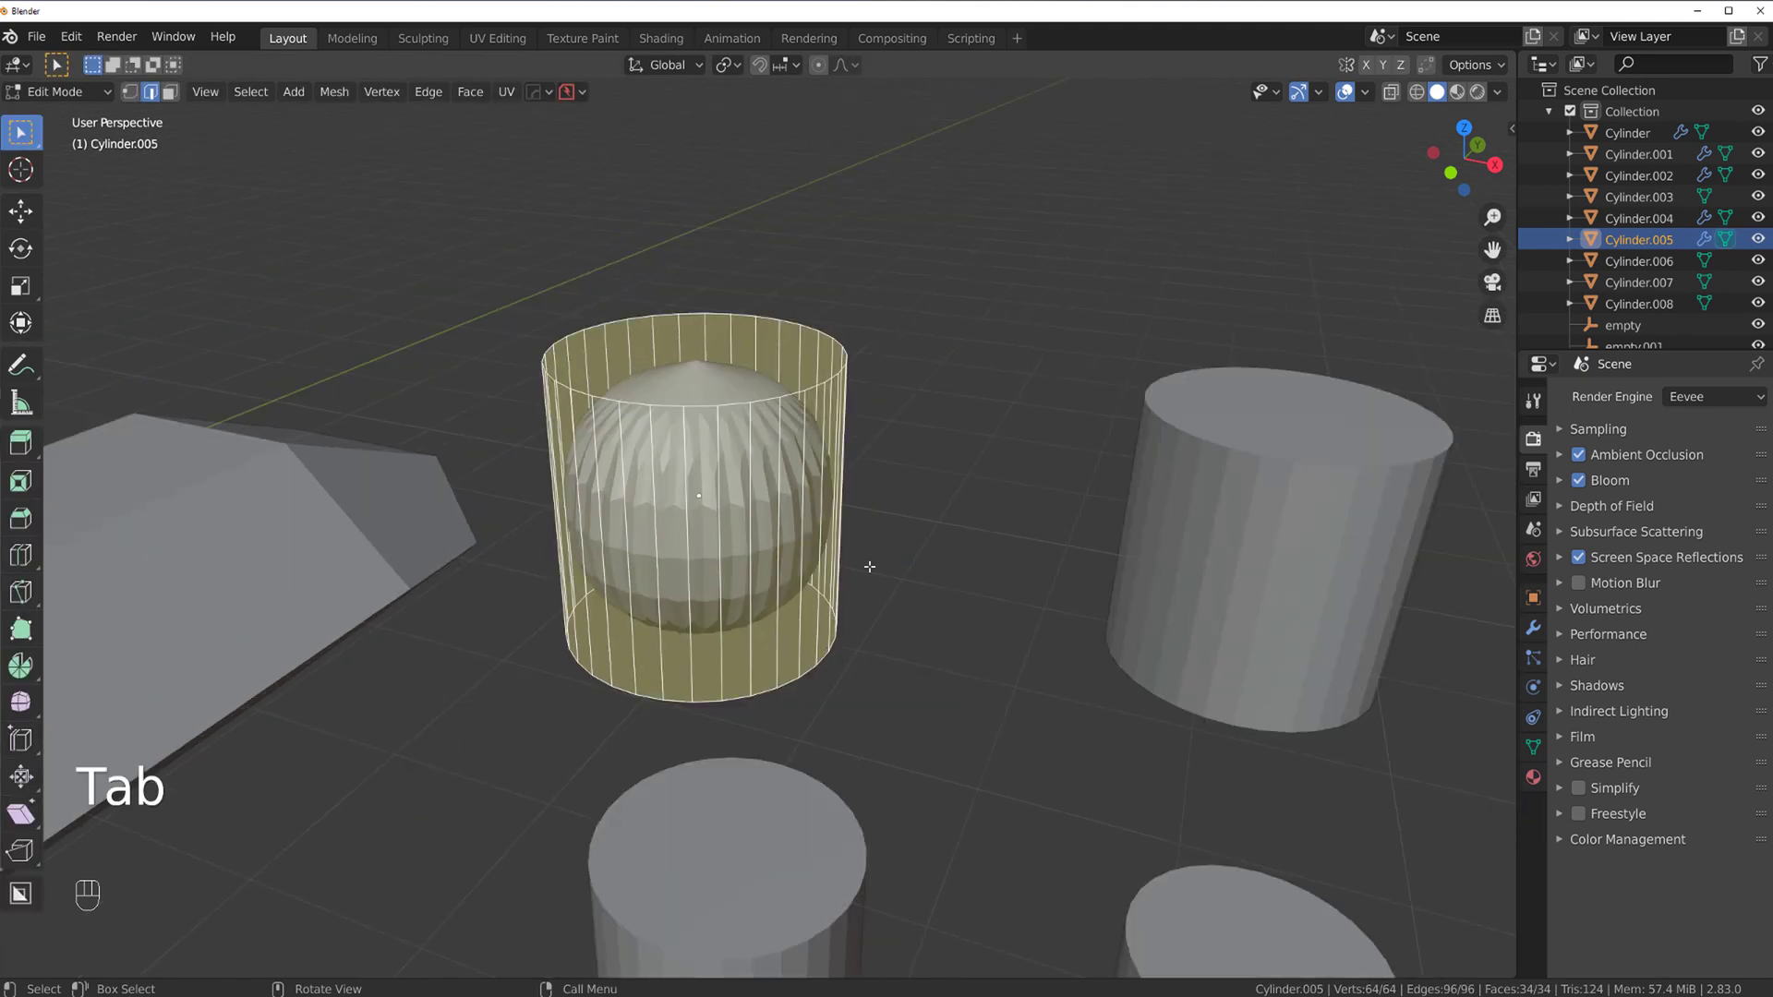
right_click(850, 538)
key(Tab)
key(q)
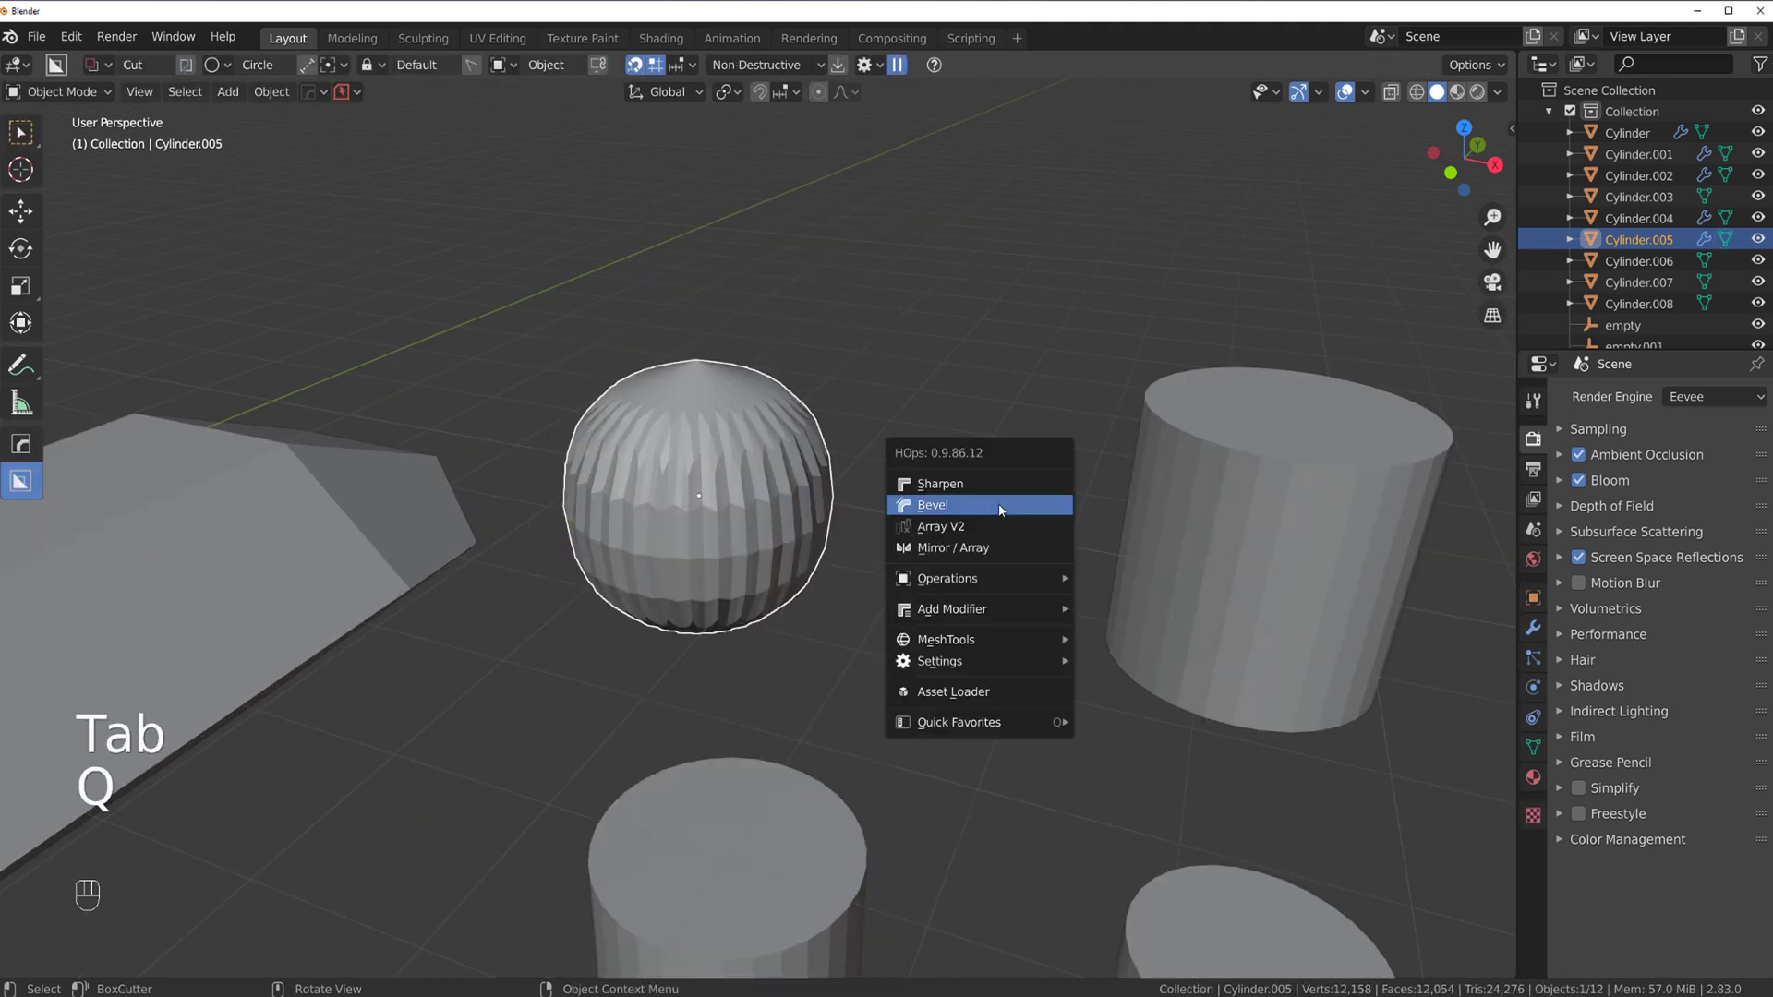
click(971, 490)
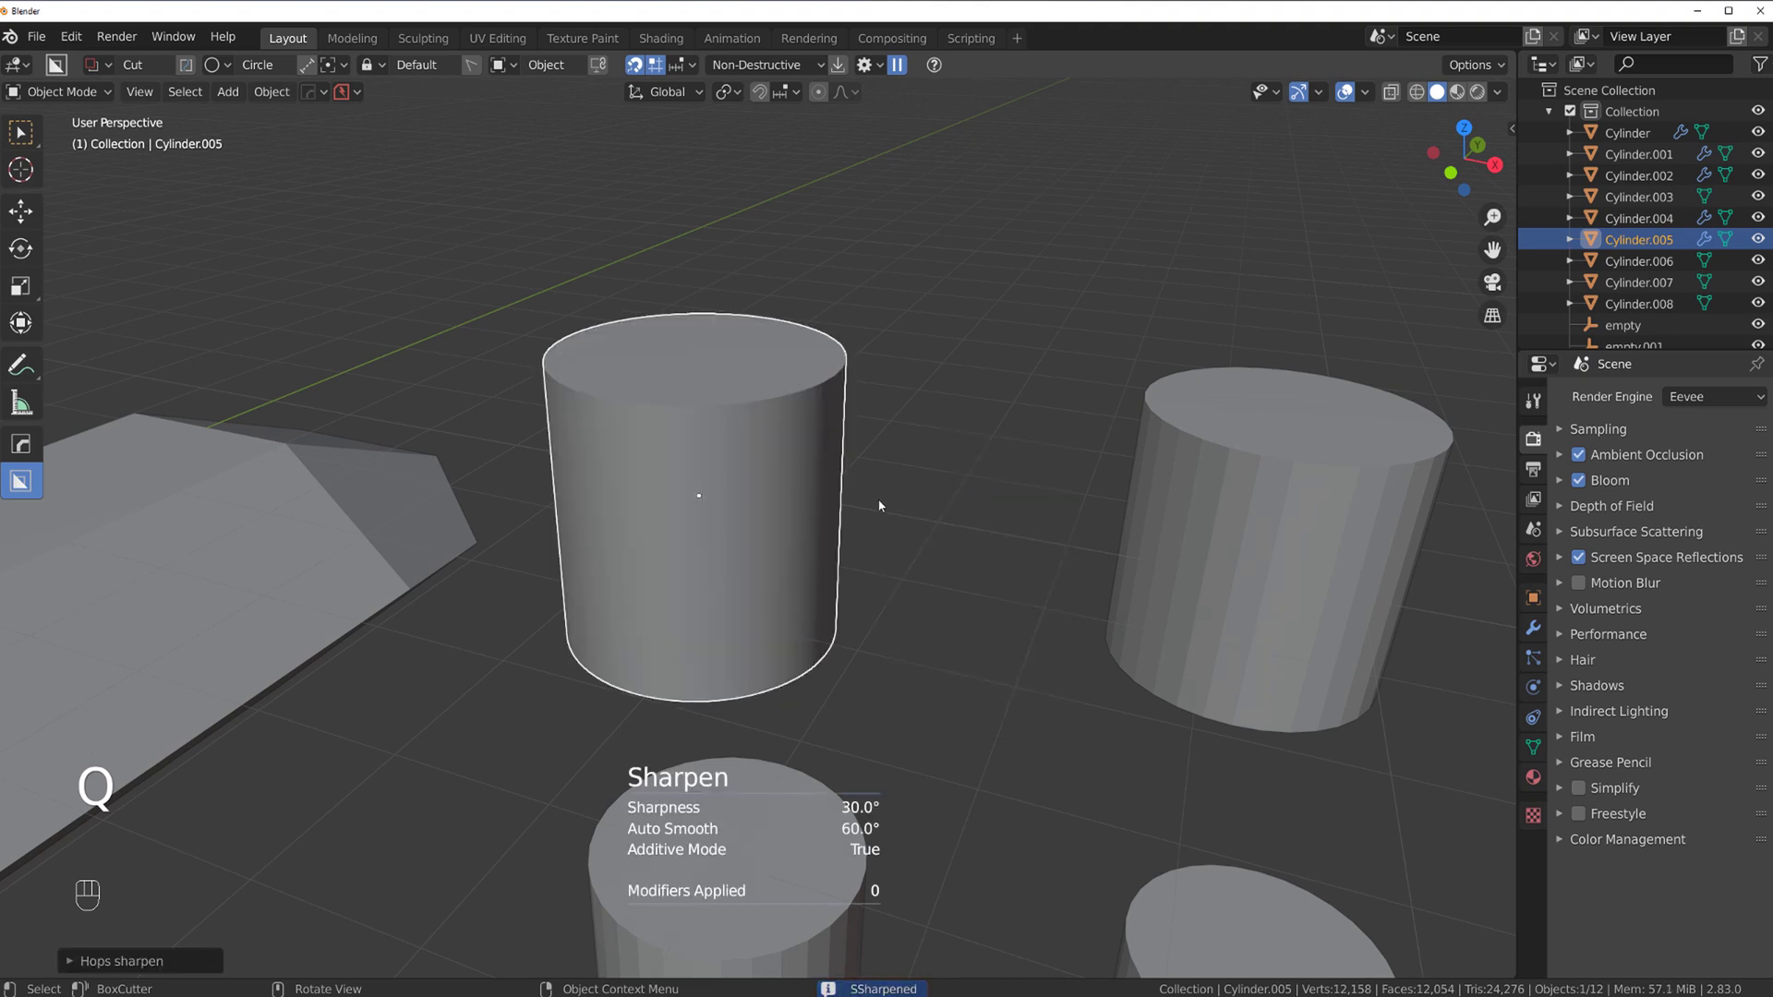
- Add an HOps Bevel with a 30° angle limit to the creased cylinder
key(q)
click(824, 522)
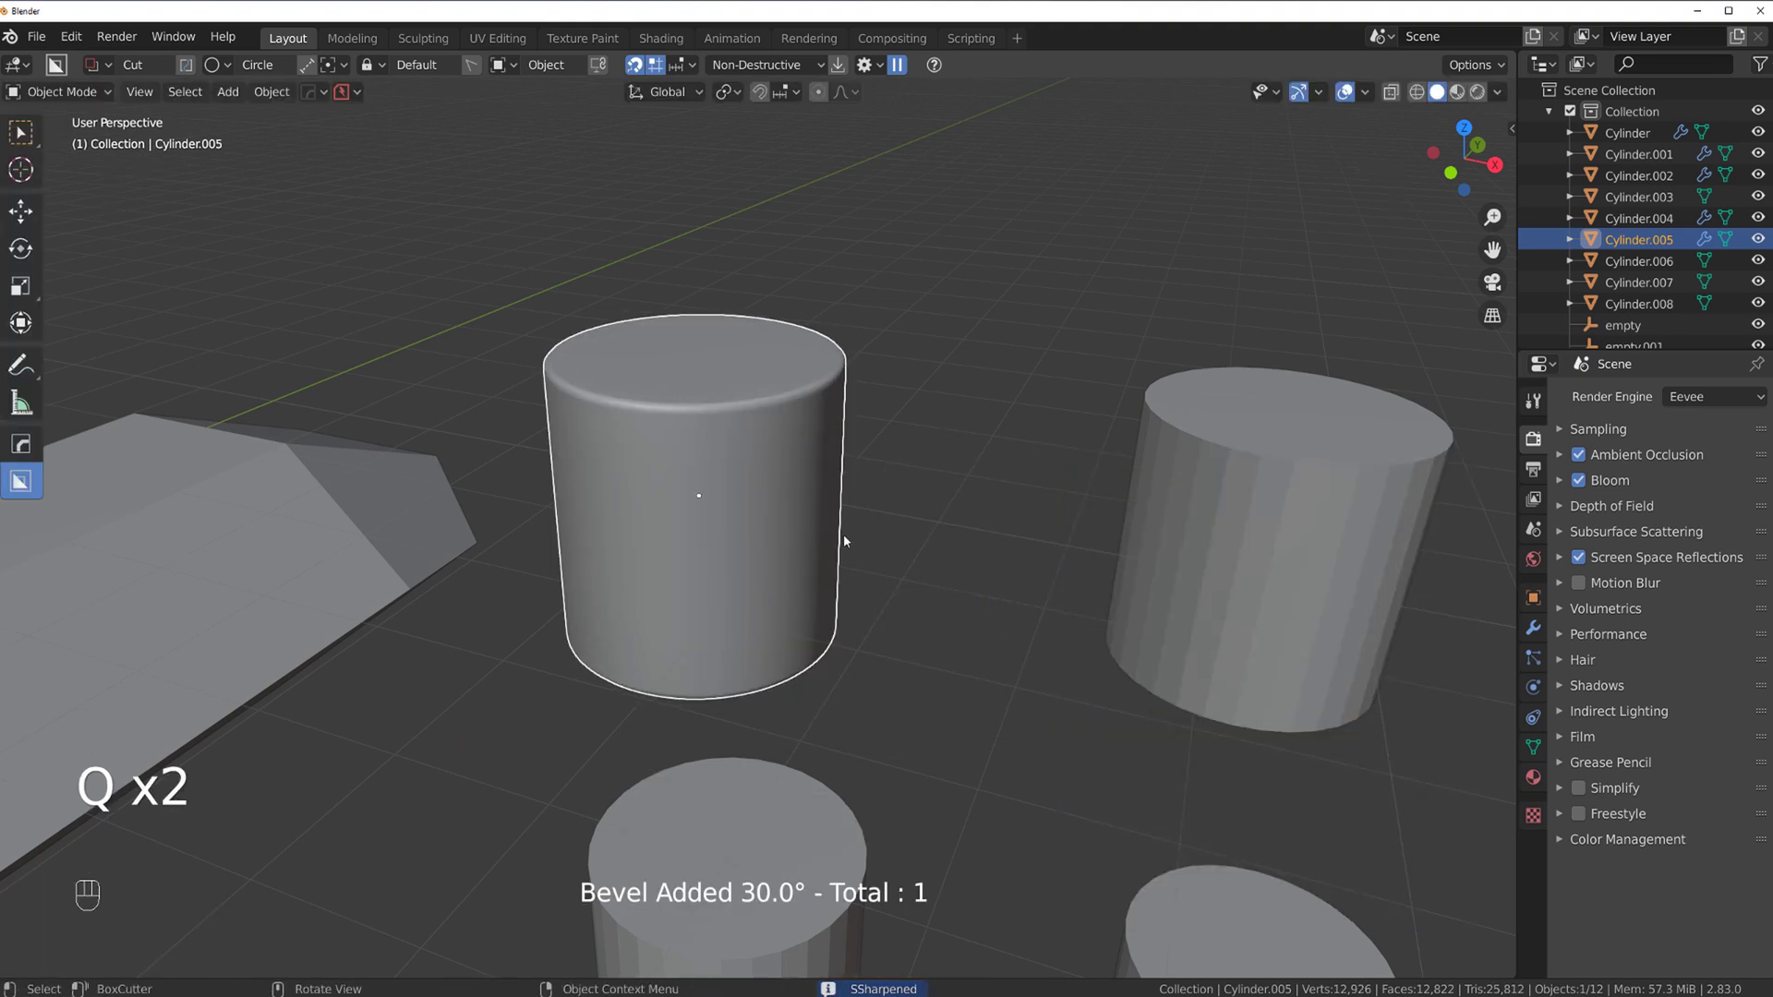
click(825, 524)
- Add a level-2 Subdivision and a three-segment 0.03 m Bevel limited by angle to the rear-right cylinder, and inspect its modifier stack
scroll(894, 551, down, 3)
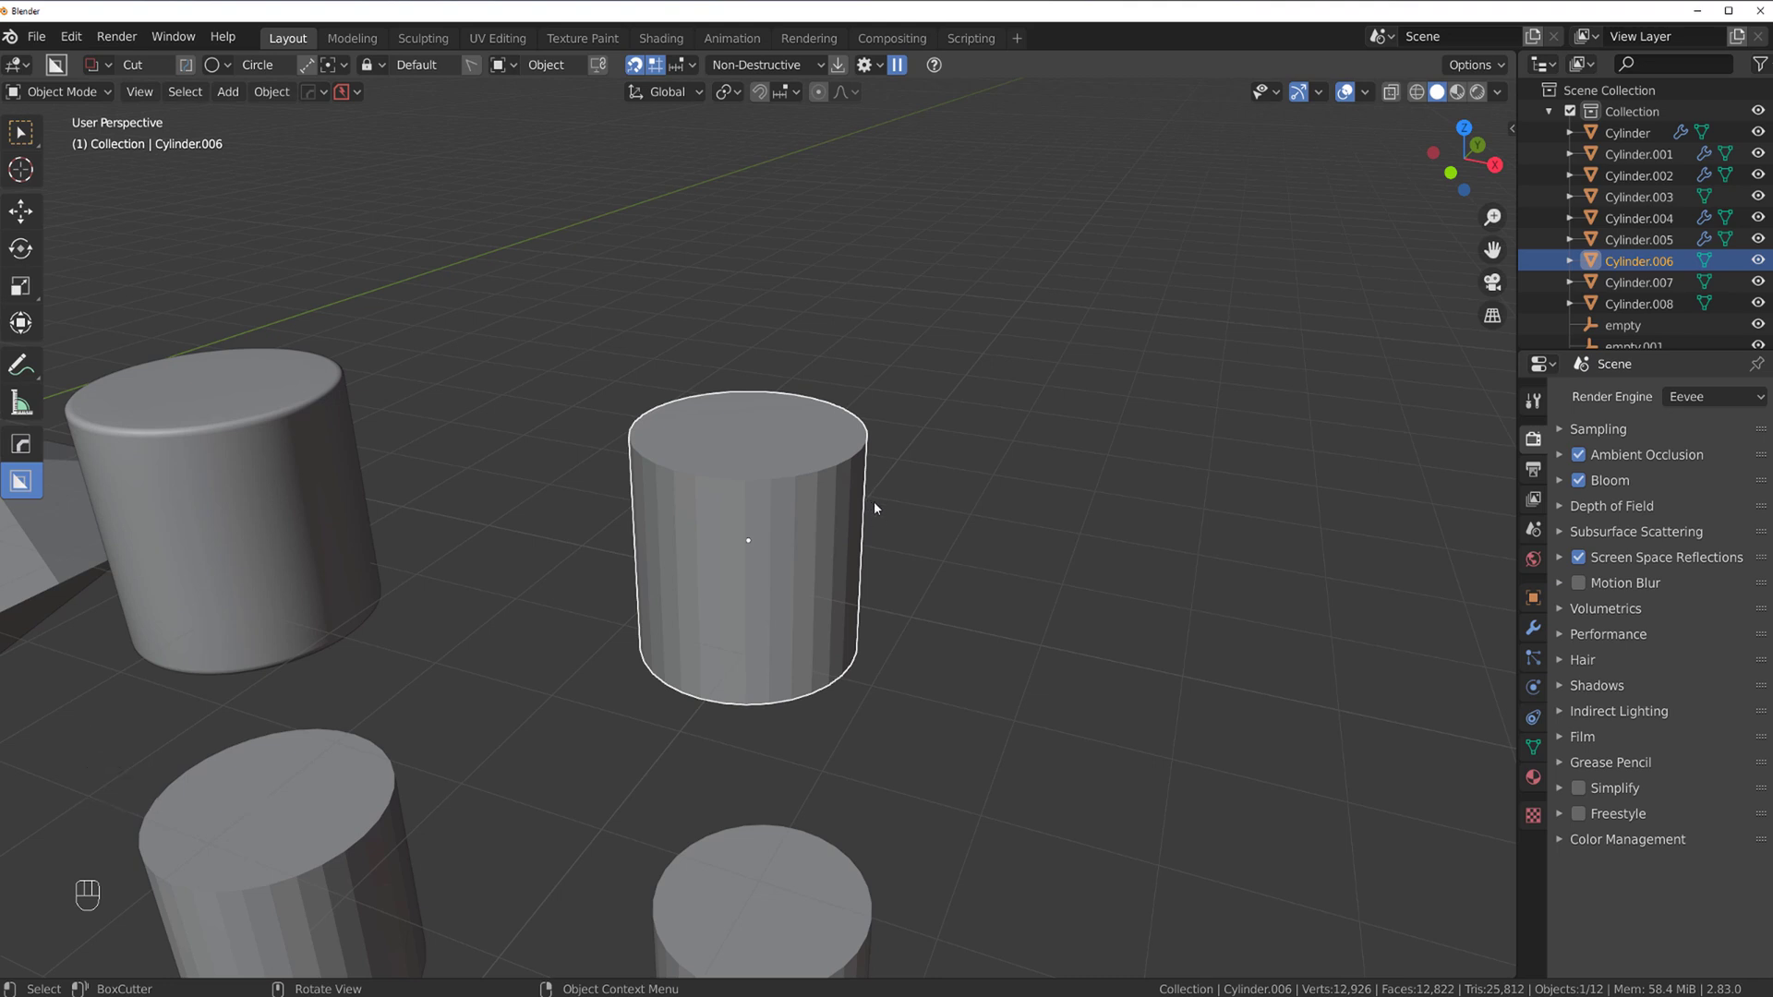
key(ctrl+2)
key(q)
click(816, 502)
click(968, 445)
key(ctrl+grave)
drag(1099, 361, 1259, 173)
key(q)
click(898, 455)
click(1101, 415)
key(ctrl+grave)
drag(1127, 363, 1250, 201)
click(1425, 495)
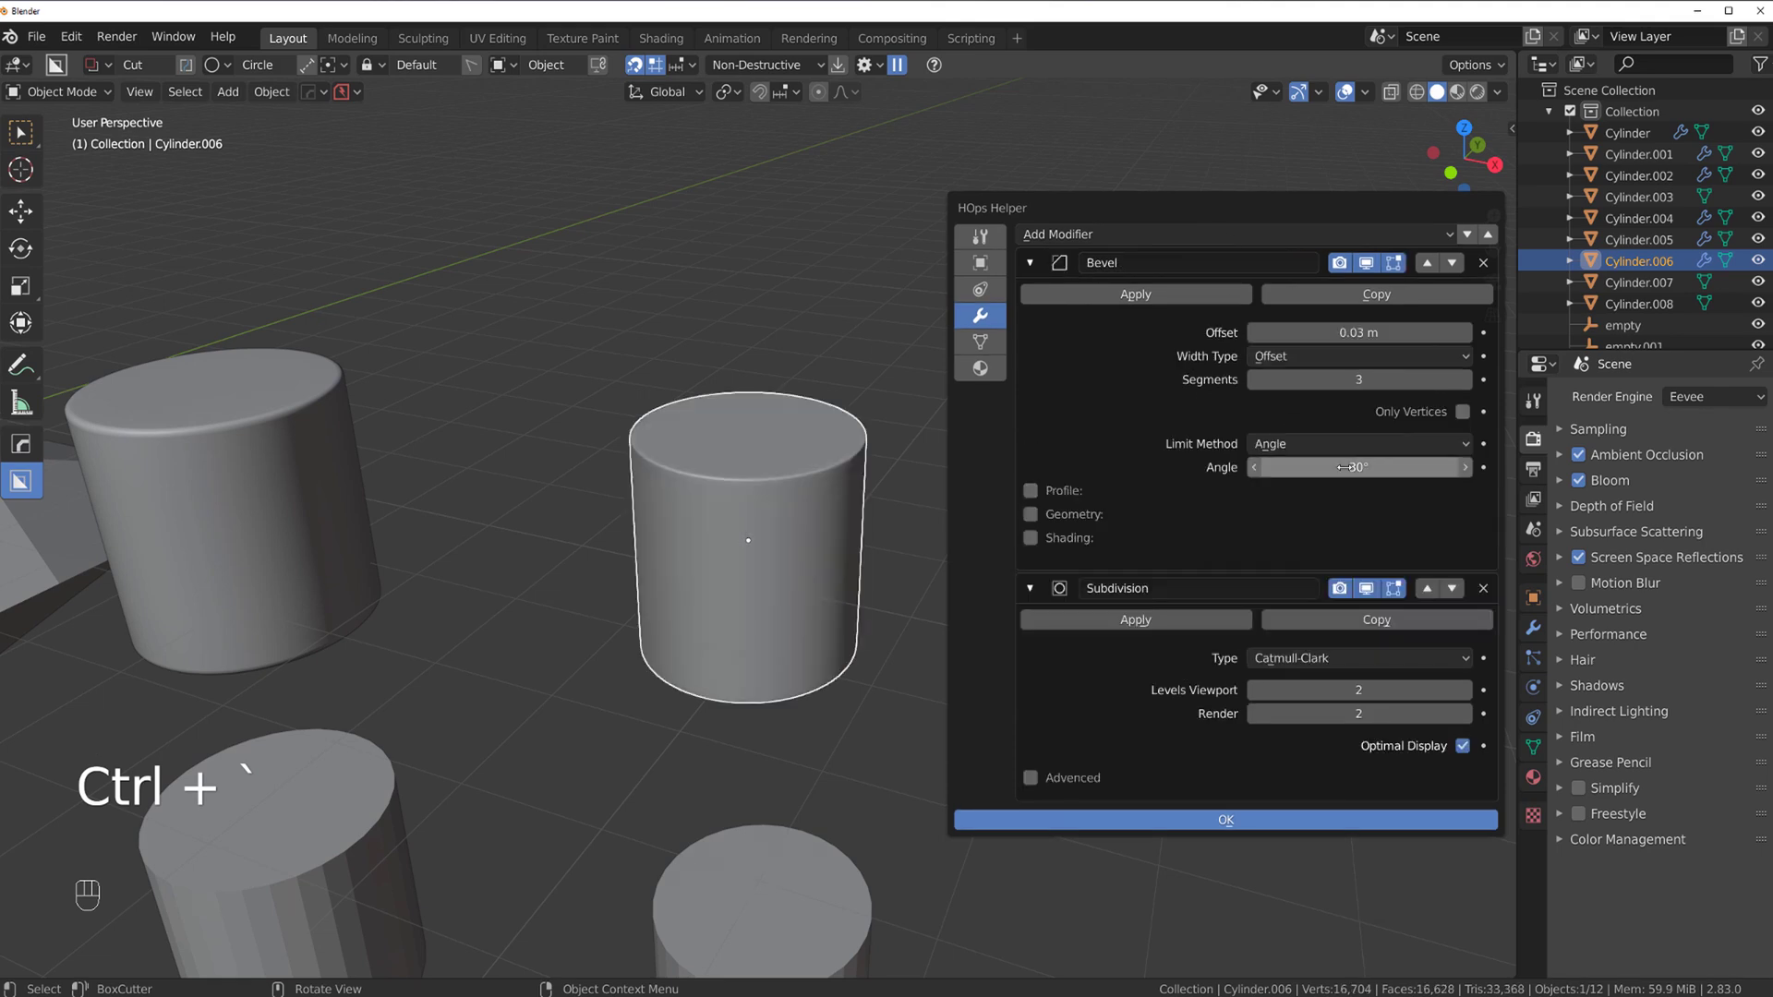
- Widen the rear-right cylinder's bevel to about 0.15 m with the HOps Bevel adjustment
scroll(795, 463, up, 2)
key(q)
click(785, 465)
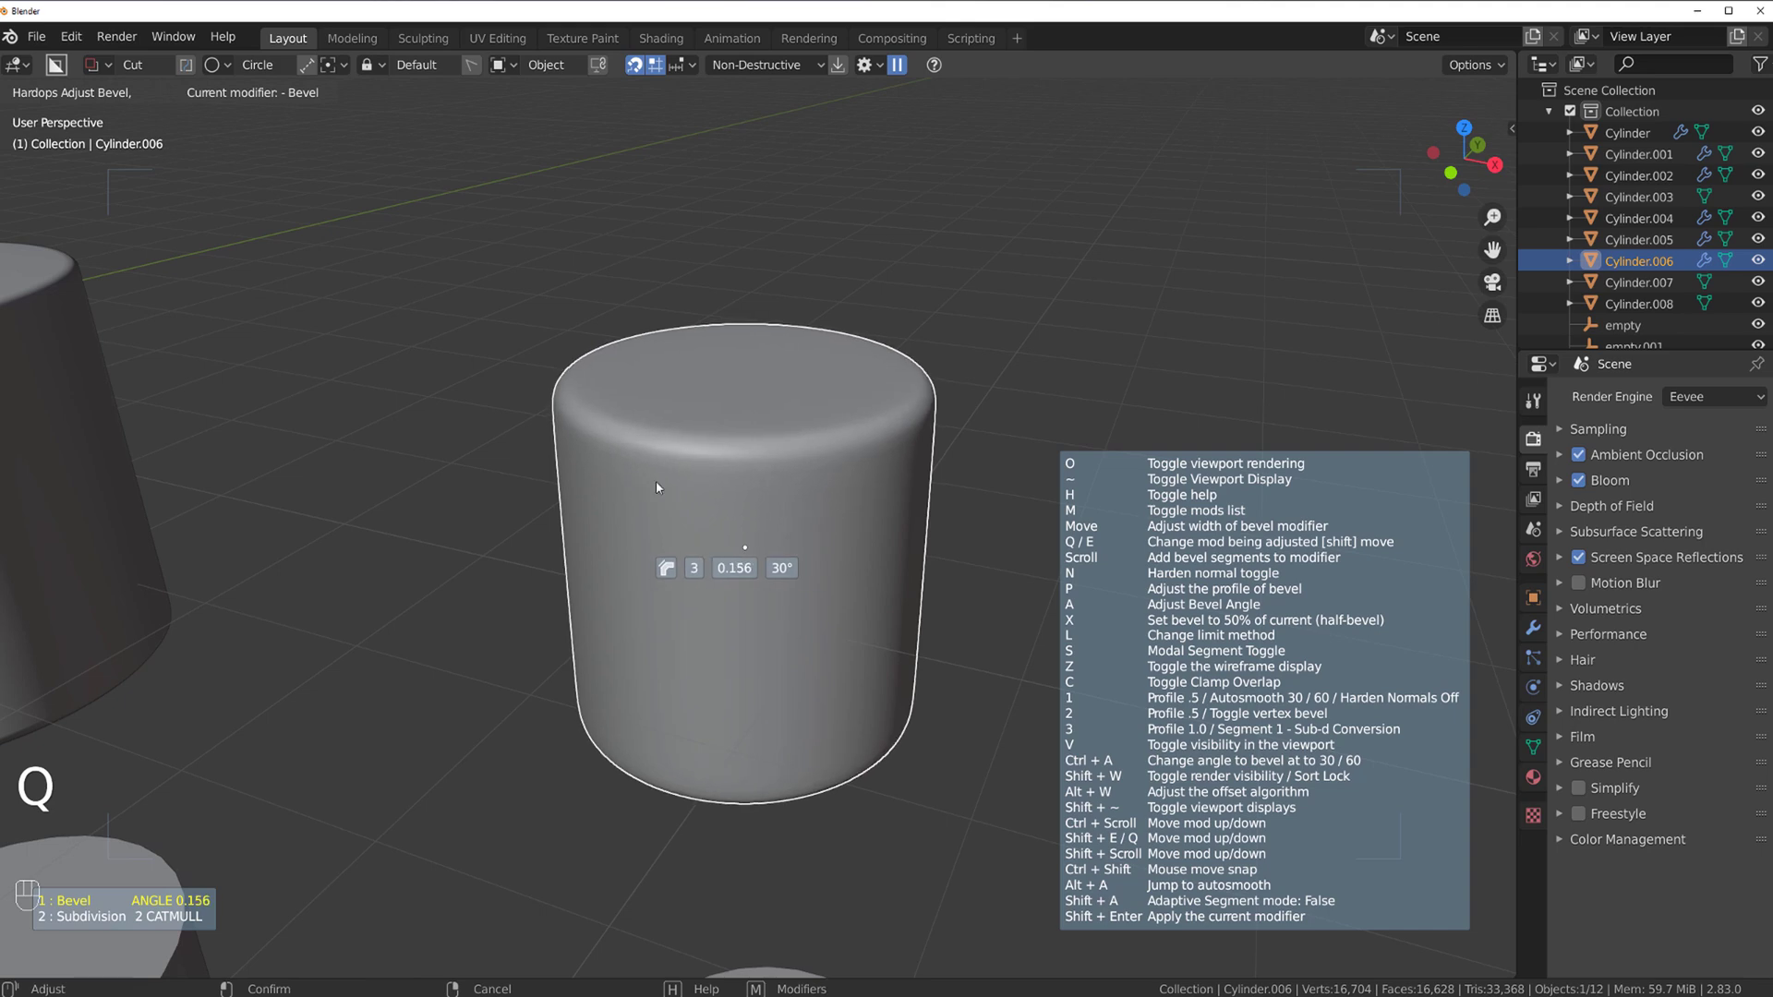
click(683, 491)
- In the orthographic front view, select both bevelled cylinders and move them clear of the other objects
key(KP_1)
key(KP_5)
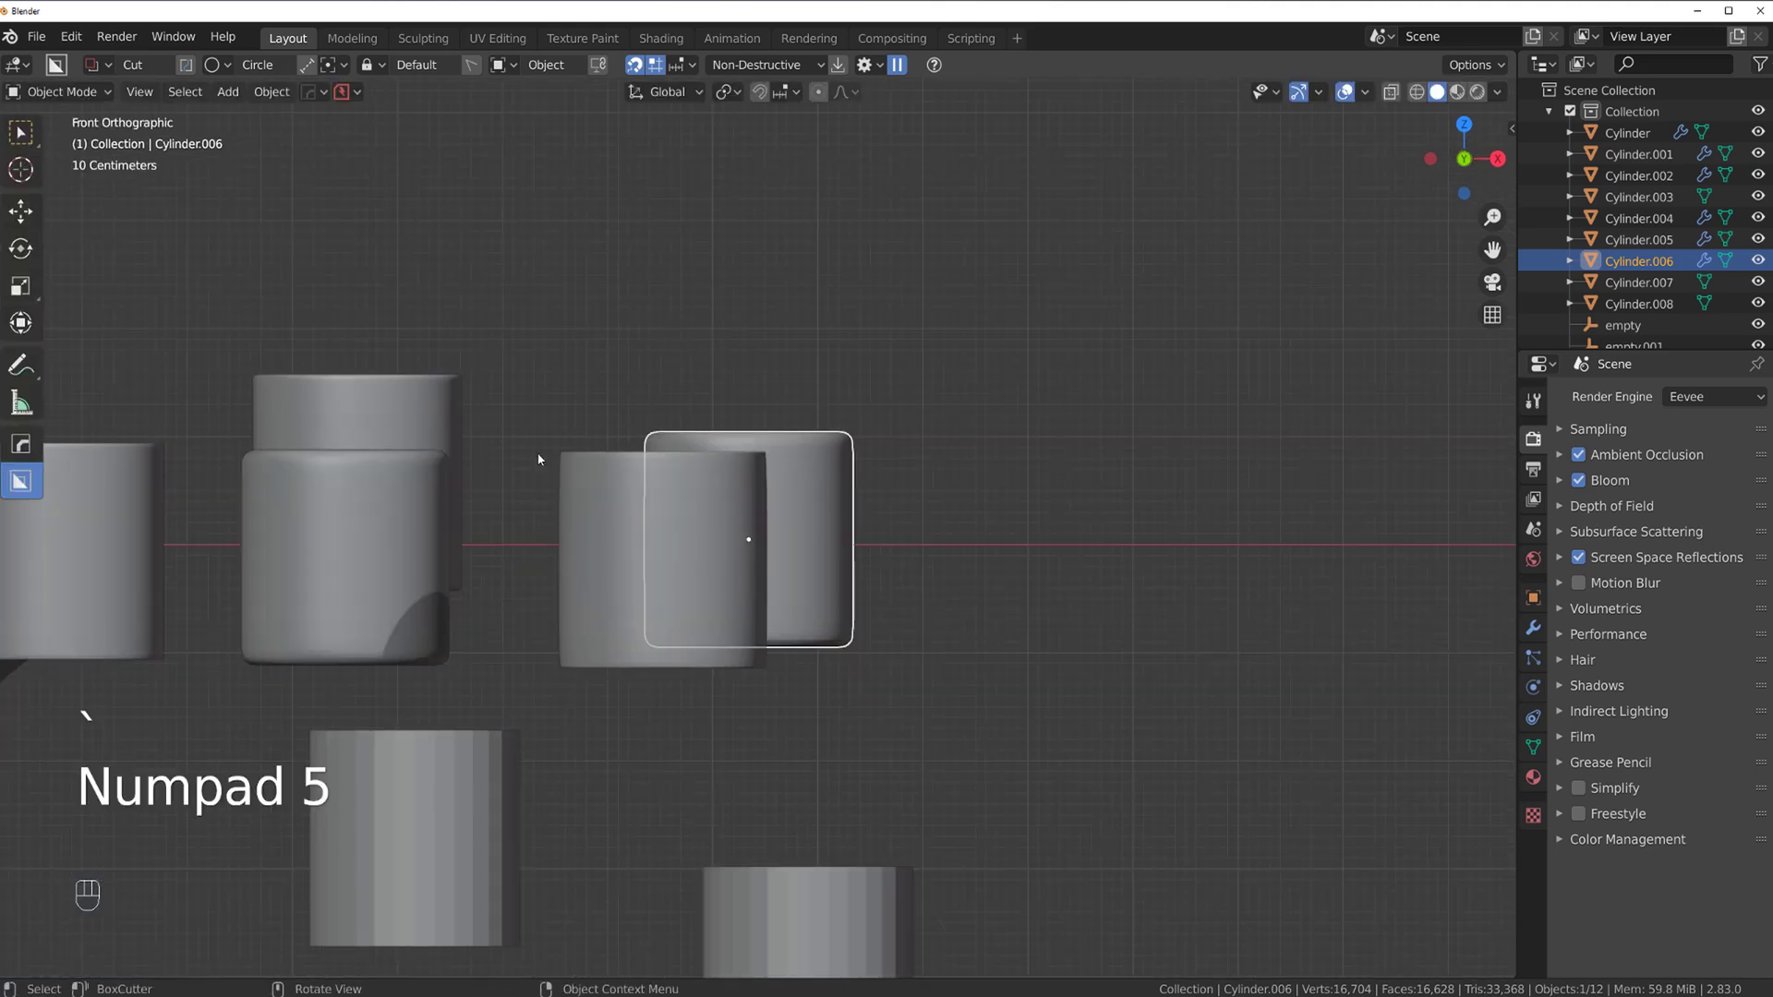
click(383, 425)
shift+click(829, 467)
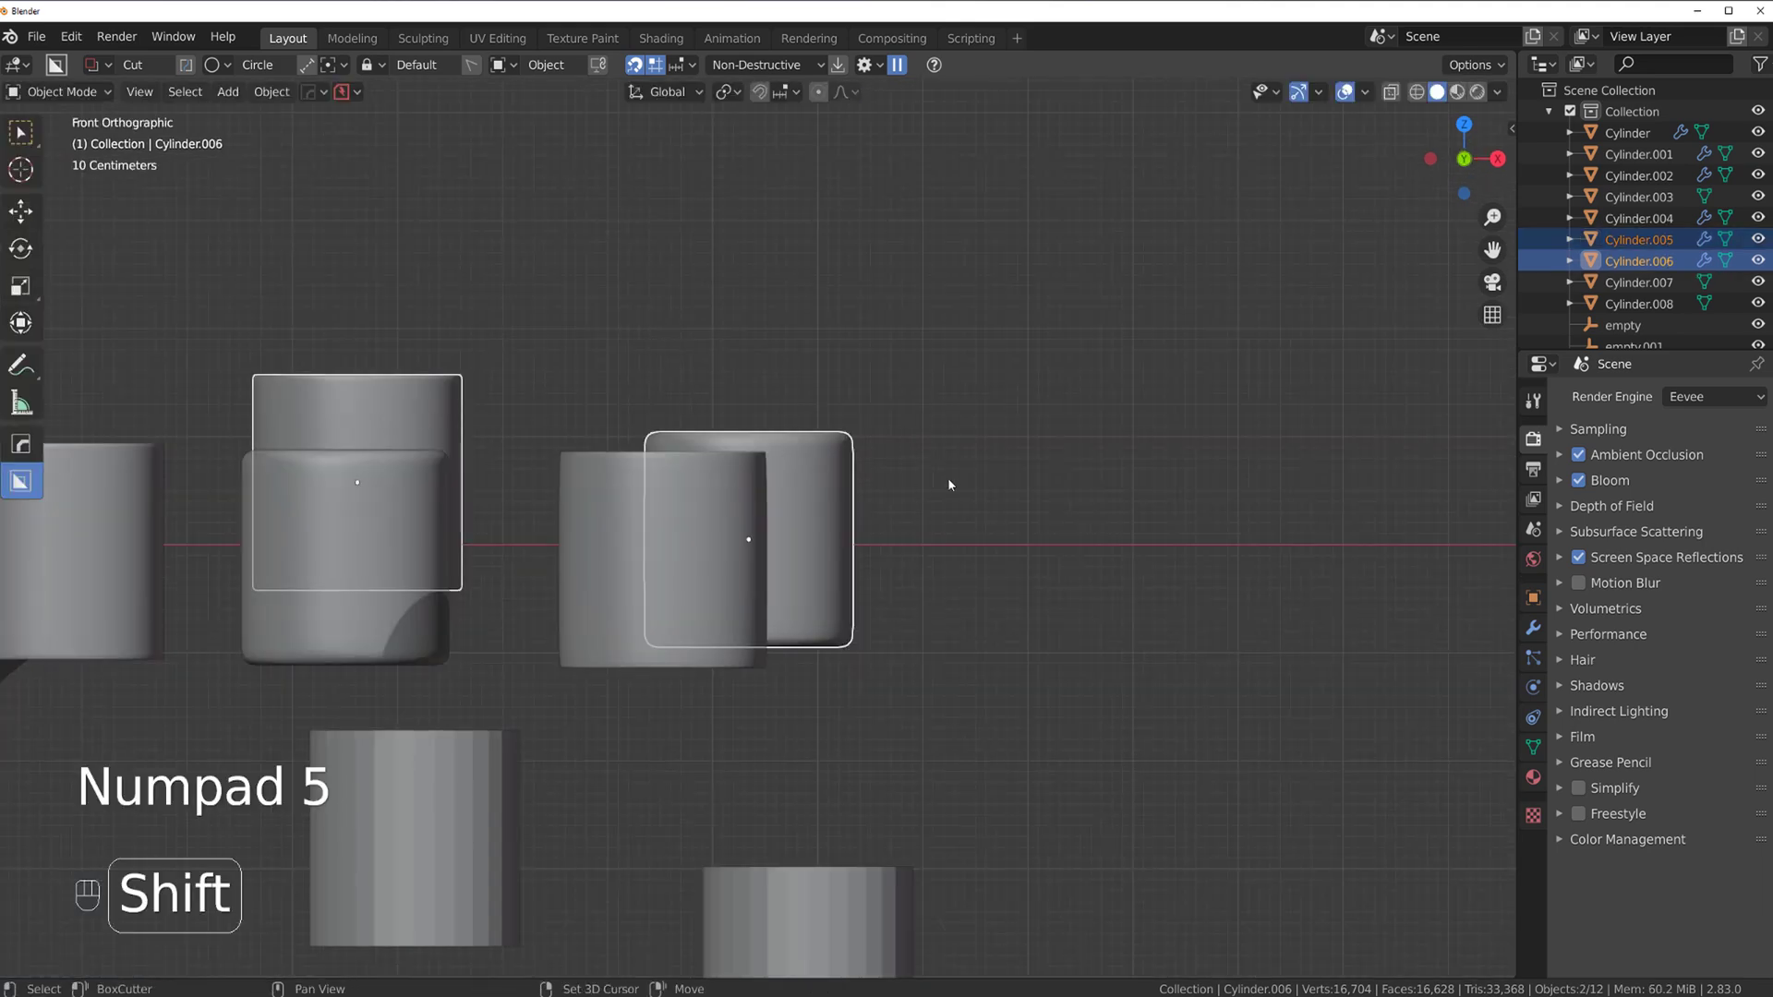
shift+middle_drag(934, 479, 624, 451)
key(g)
click(1248, 434)
scroll(1044, 452, up, 3)
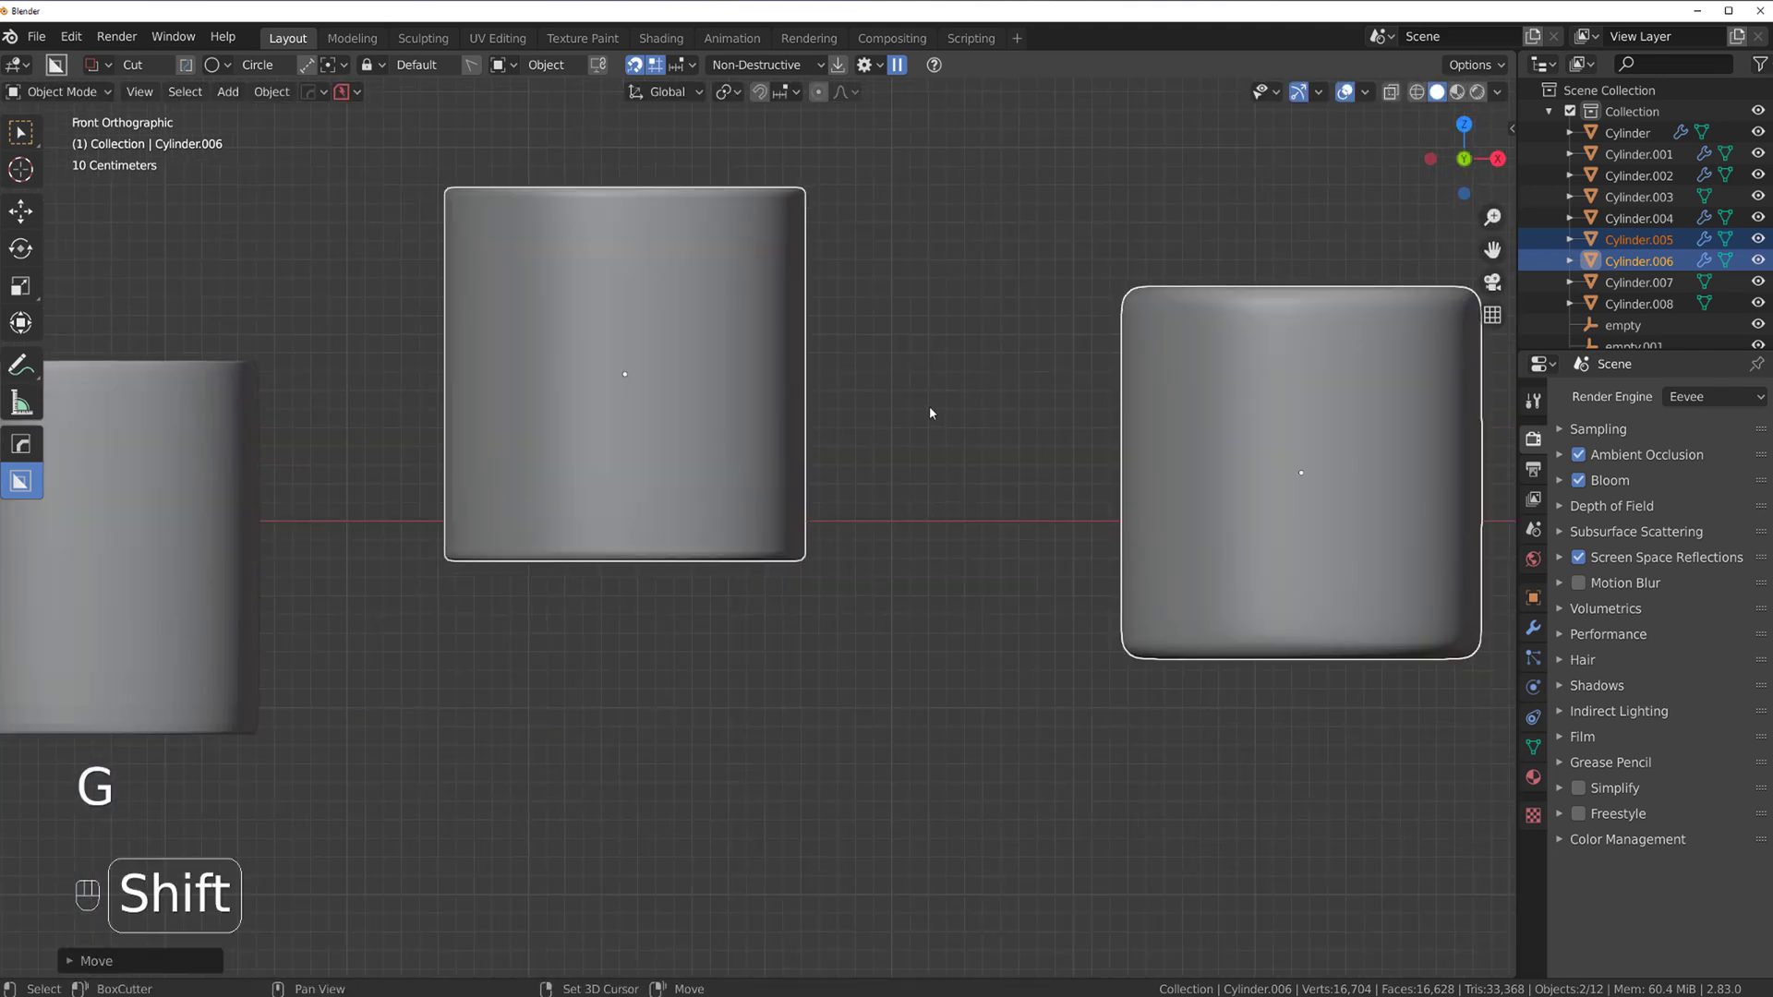
- Compare the rim profiles of the two bevelled cylinders with each other and with the neighbouring cylinders
click(935, 386)
shift+middle_drag(874, 419, 787, 460)
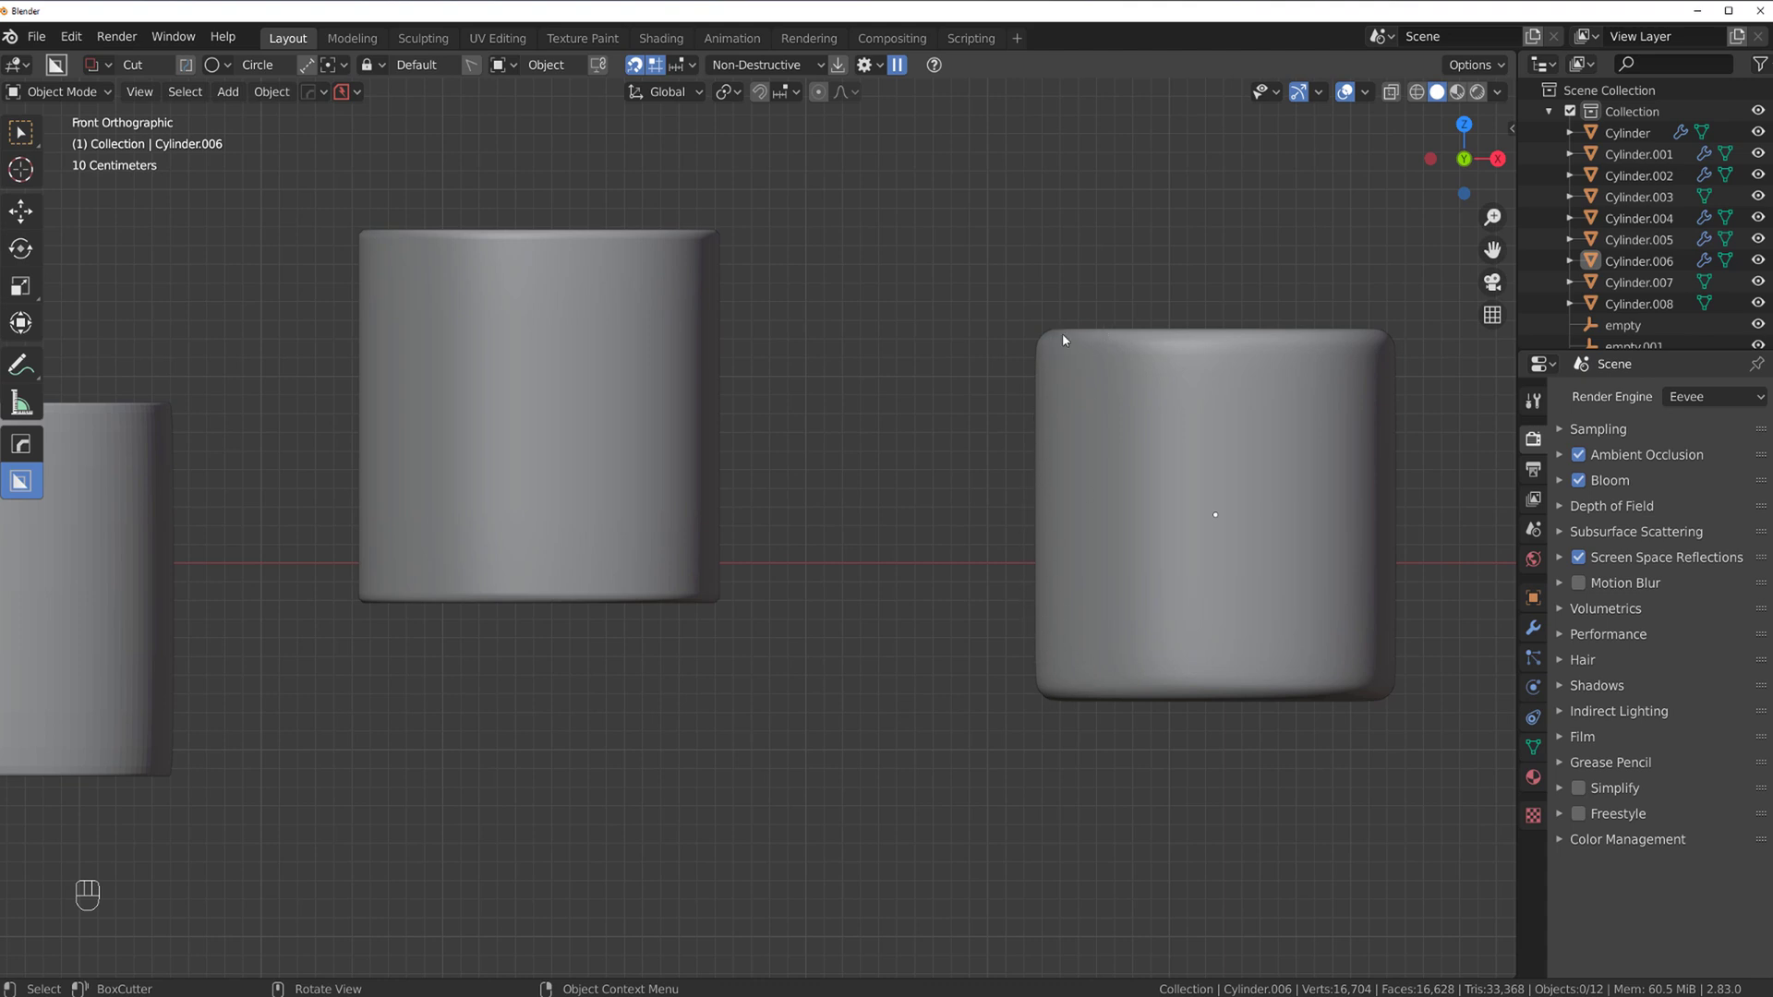
scroll(1066, 660, down, 7)
shift+middle_drag(876, 526, 972, 526)
scroll(861, 534, up, 4)
scroll(876, 404, up, 1)
shift+middle_drag(541, 518, 724, 512)
scroll(692, 471, down, 2)
middle_drag(651, 412, 621, 485)
key(KP_5)
scroll(708, 495, down, 3)
scroll(841, 536, up, 3)
- Select the front-right plain cylinder and switch the HOps Sharp Options from Apply crease to Apply bweight
shift+middle_drag(739, 431, 744, 606)
shift+middle_drag(915, 283, 744, 546)
click(744, 546)
scroll(744, 546, up, 3)
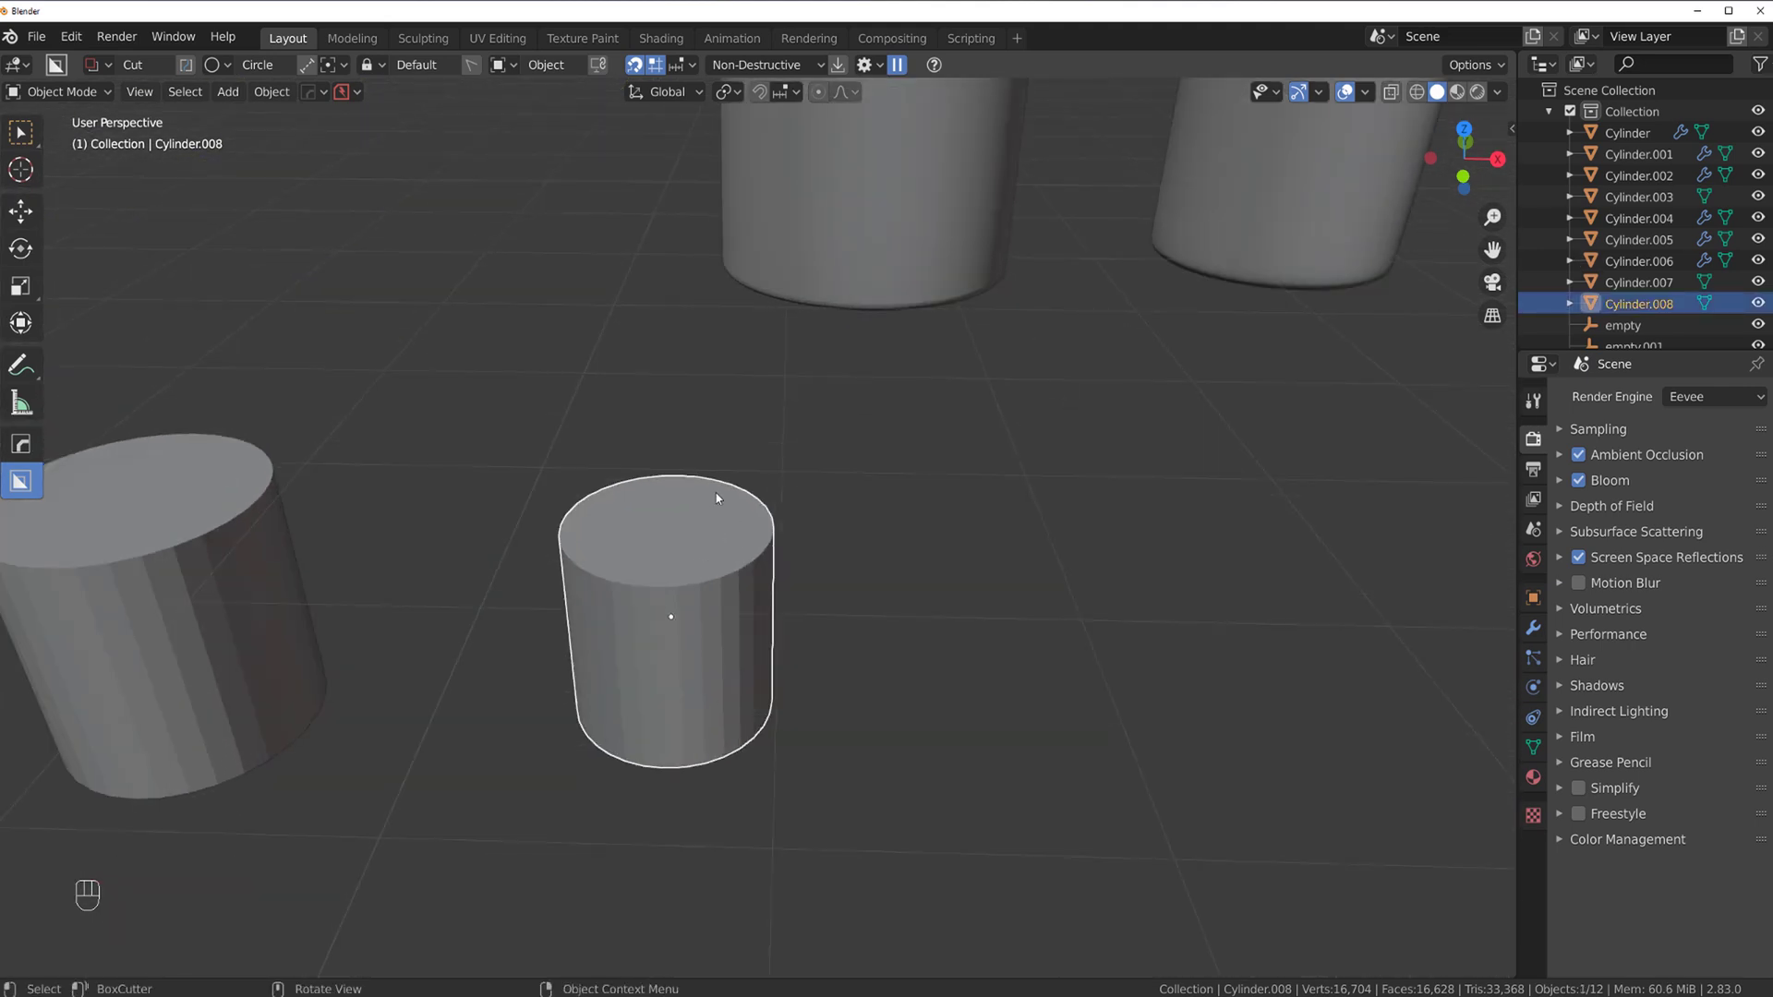
key(Tab)
key(Tab)
key(grave)
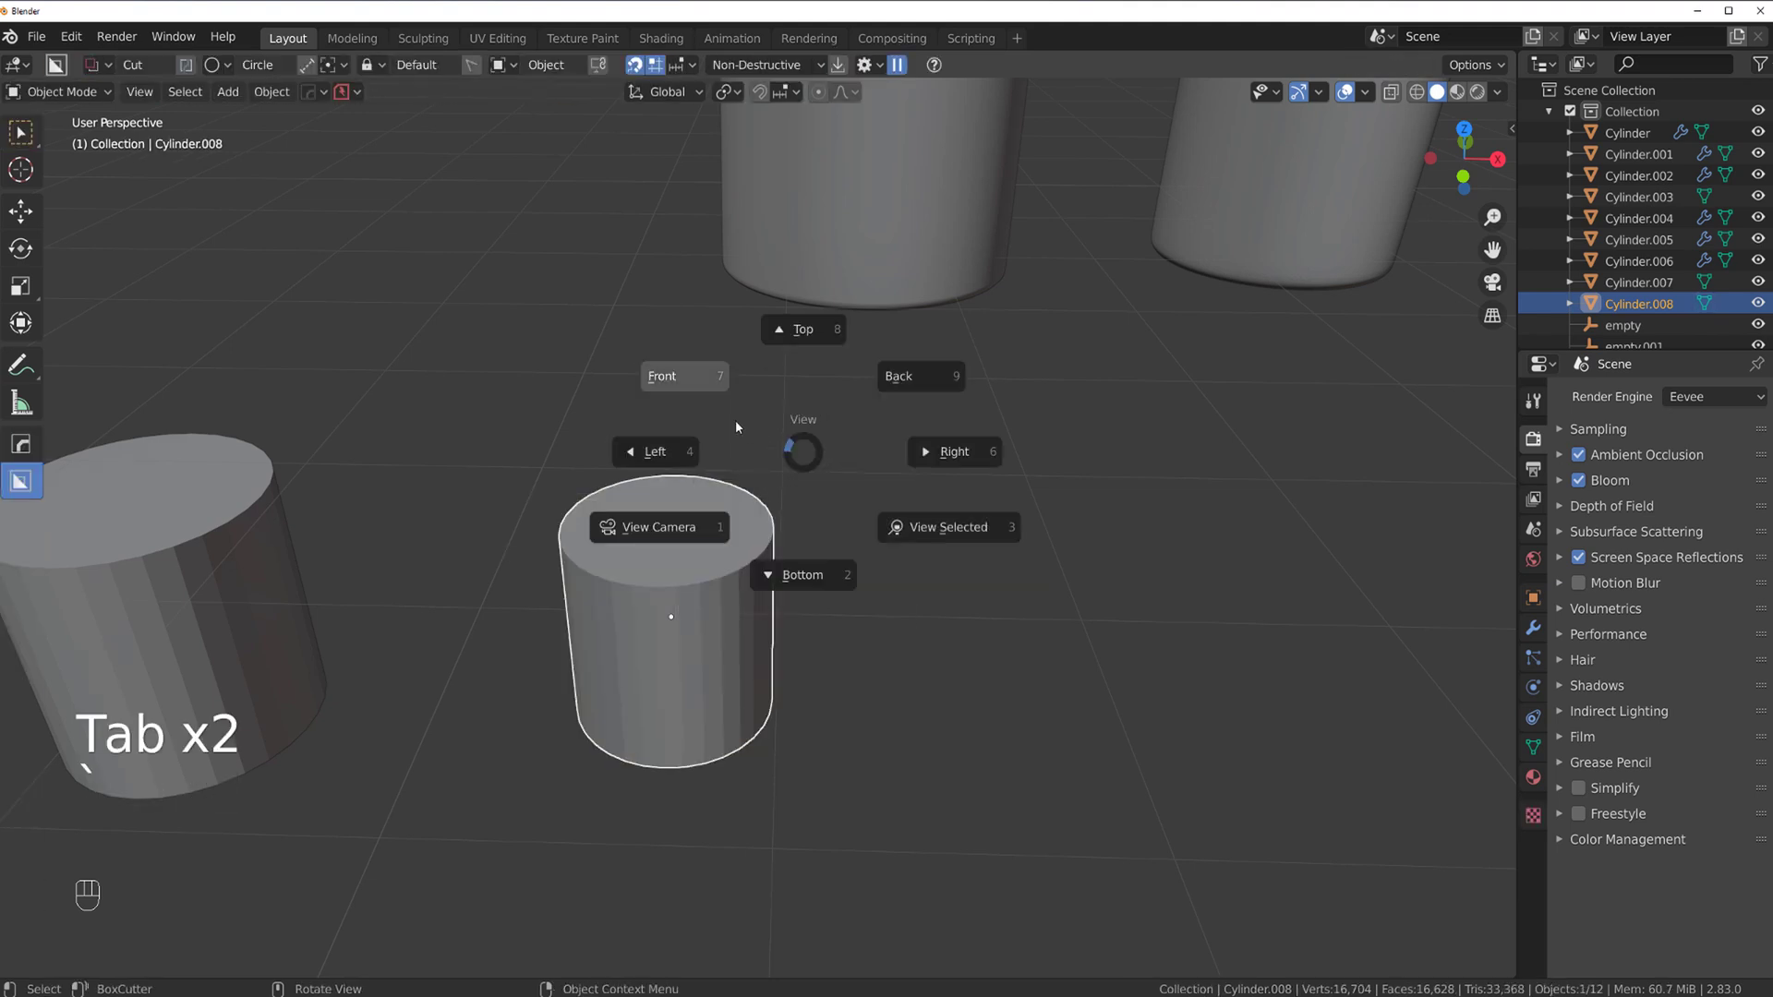
key(ctrl+grave)
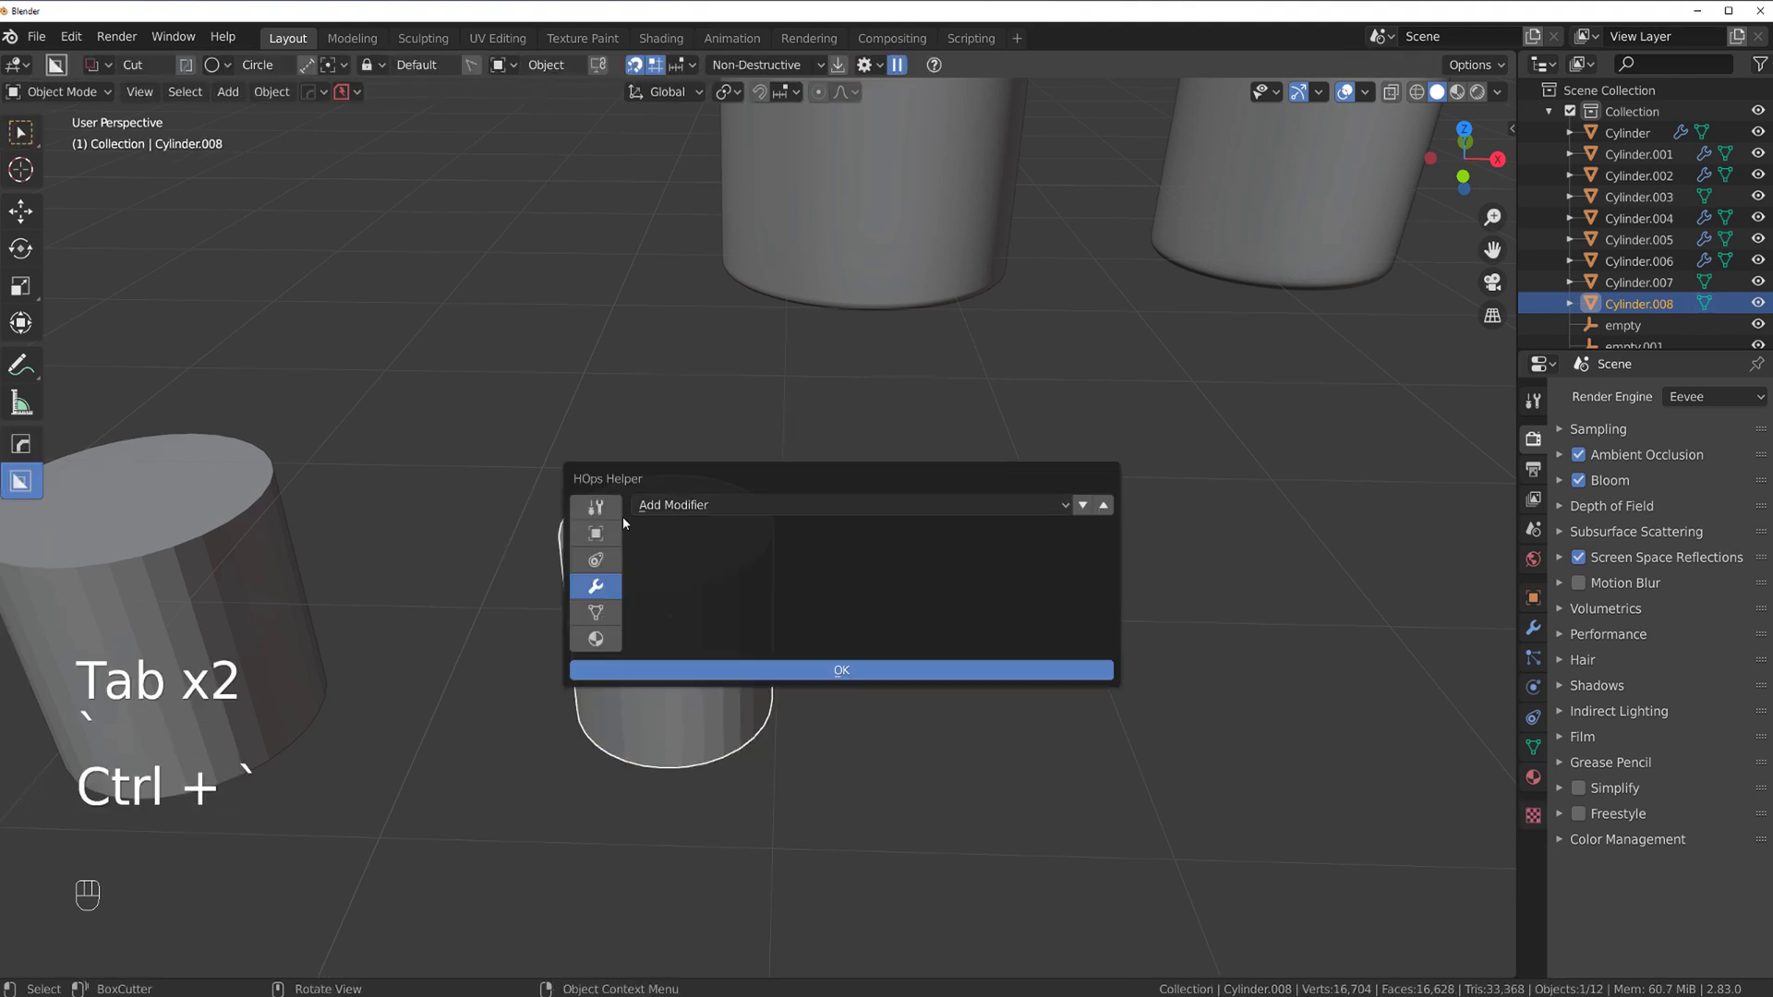
click(613, 510)
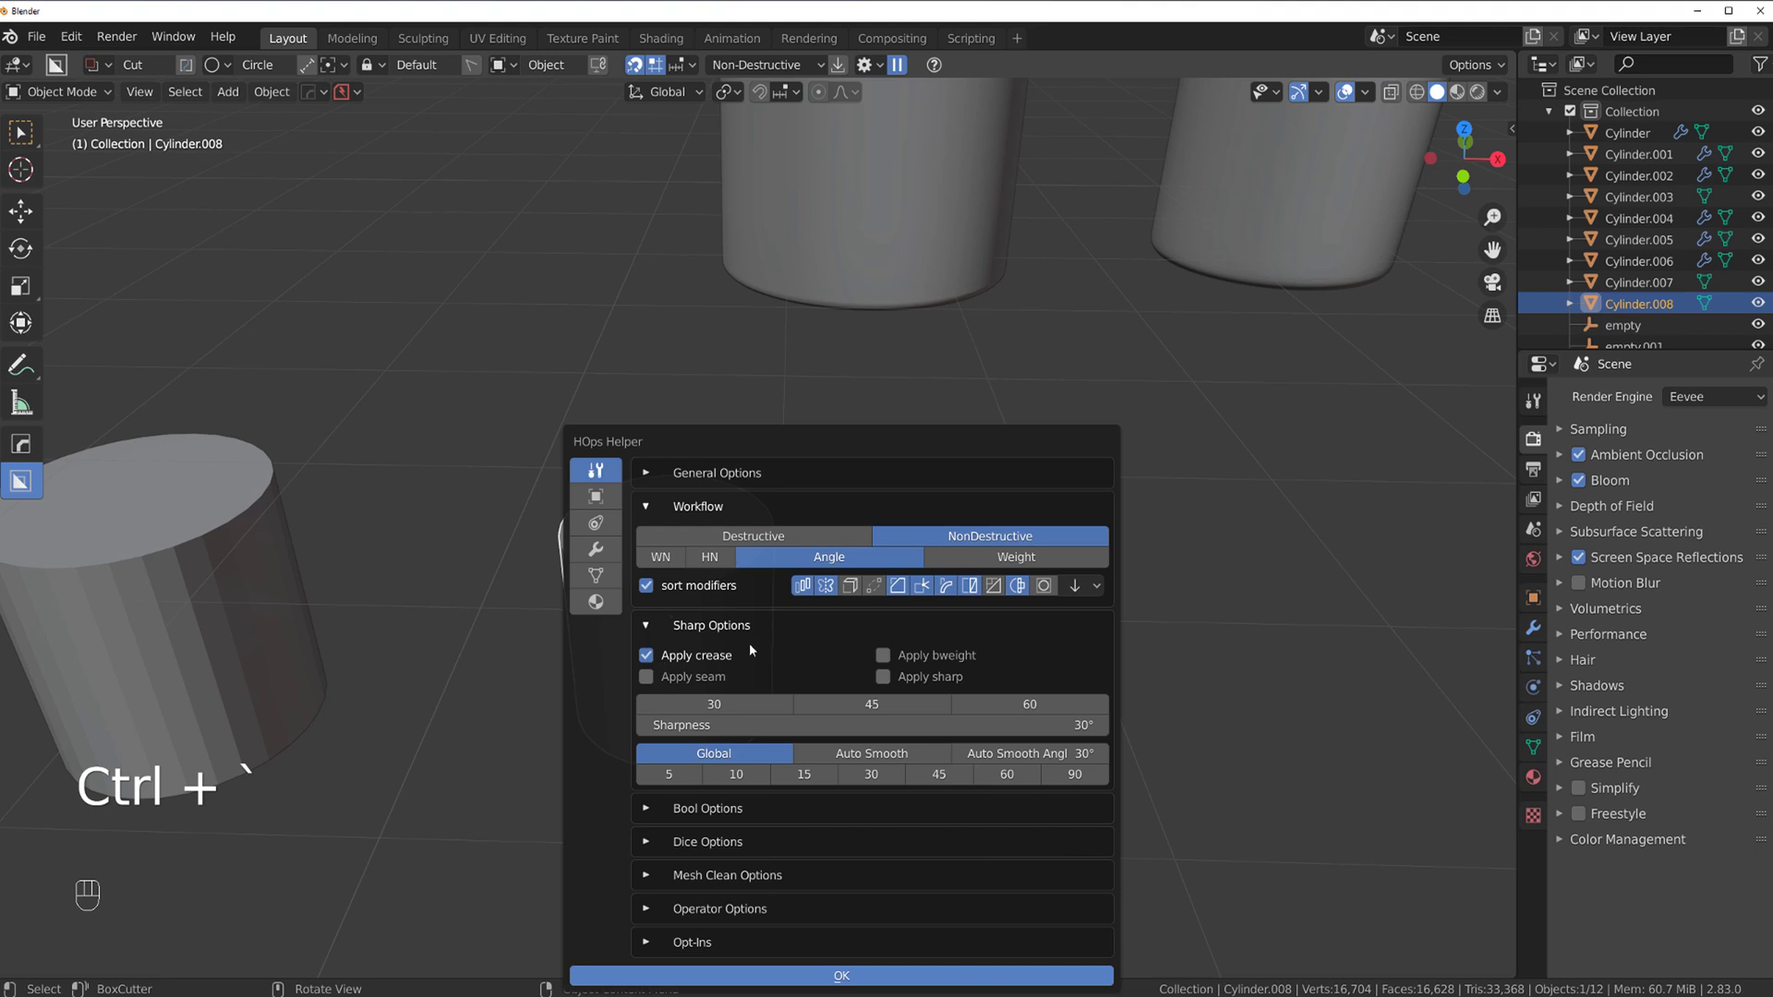
click(725, 657)
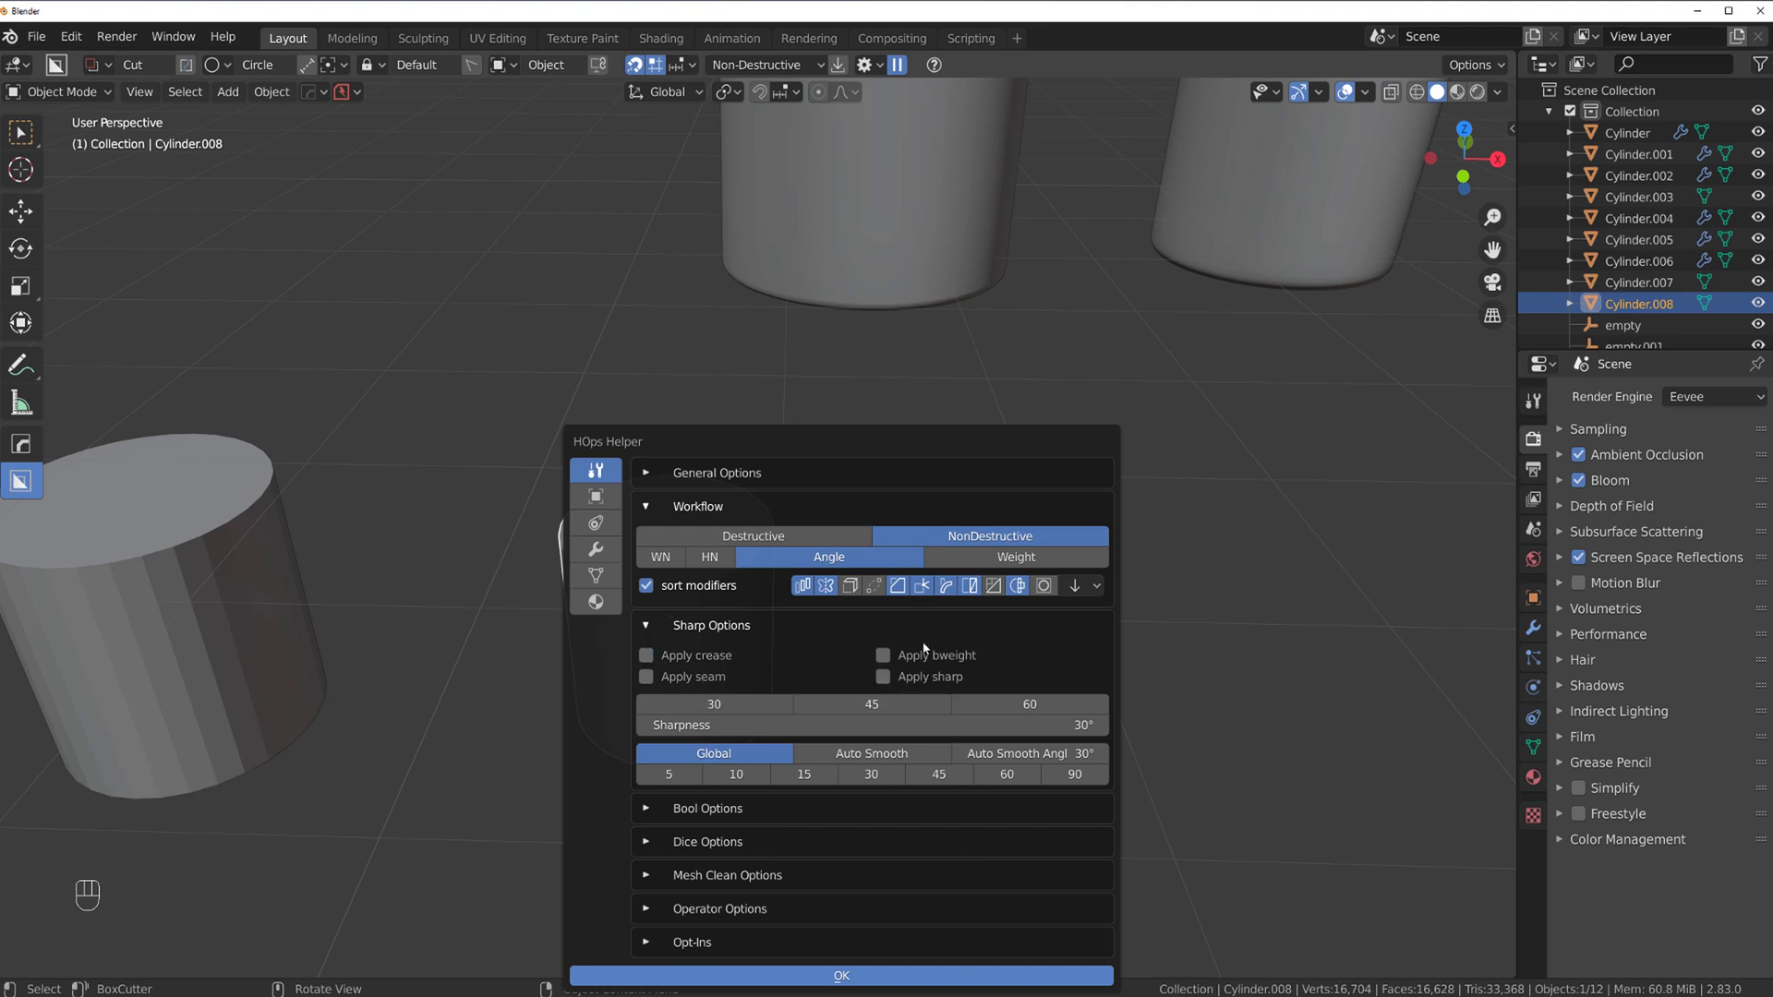
- Sharpen the front-right cylinder so its rim edges get bevel weight, and check the marked edges in Edit Mode
key(Tab)
key(Tab)
key(q)
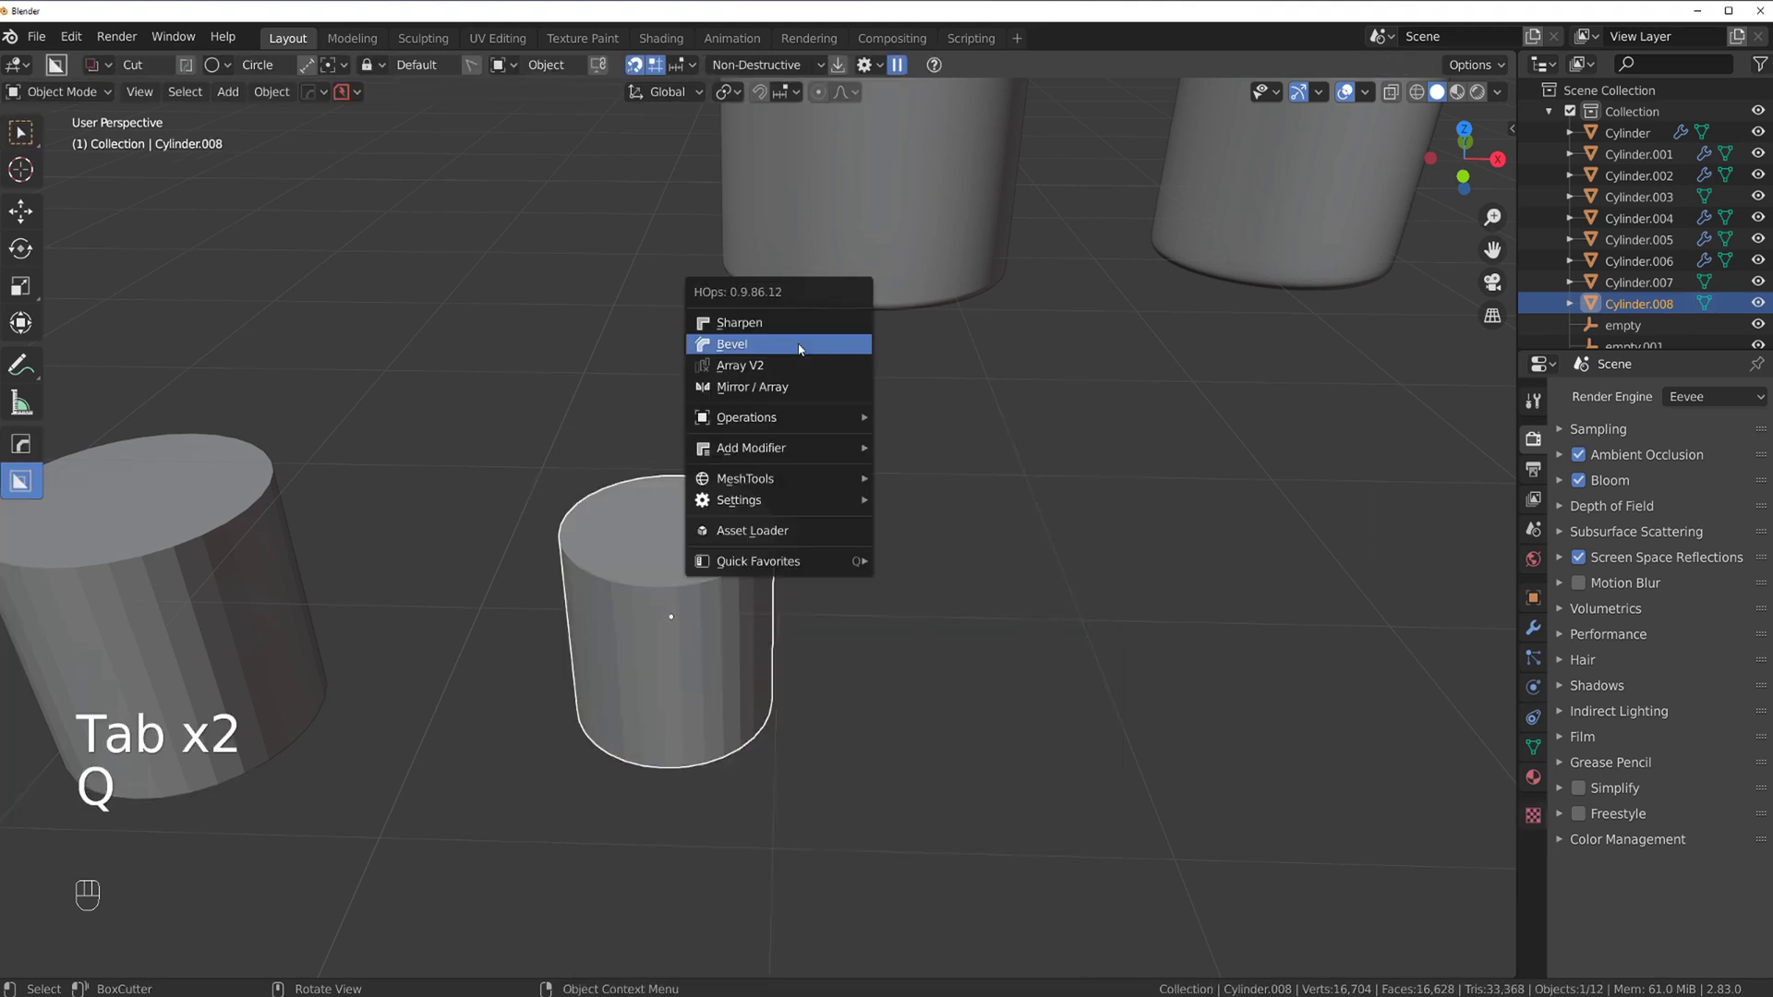
click(793, 367)
key(Tab)
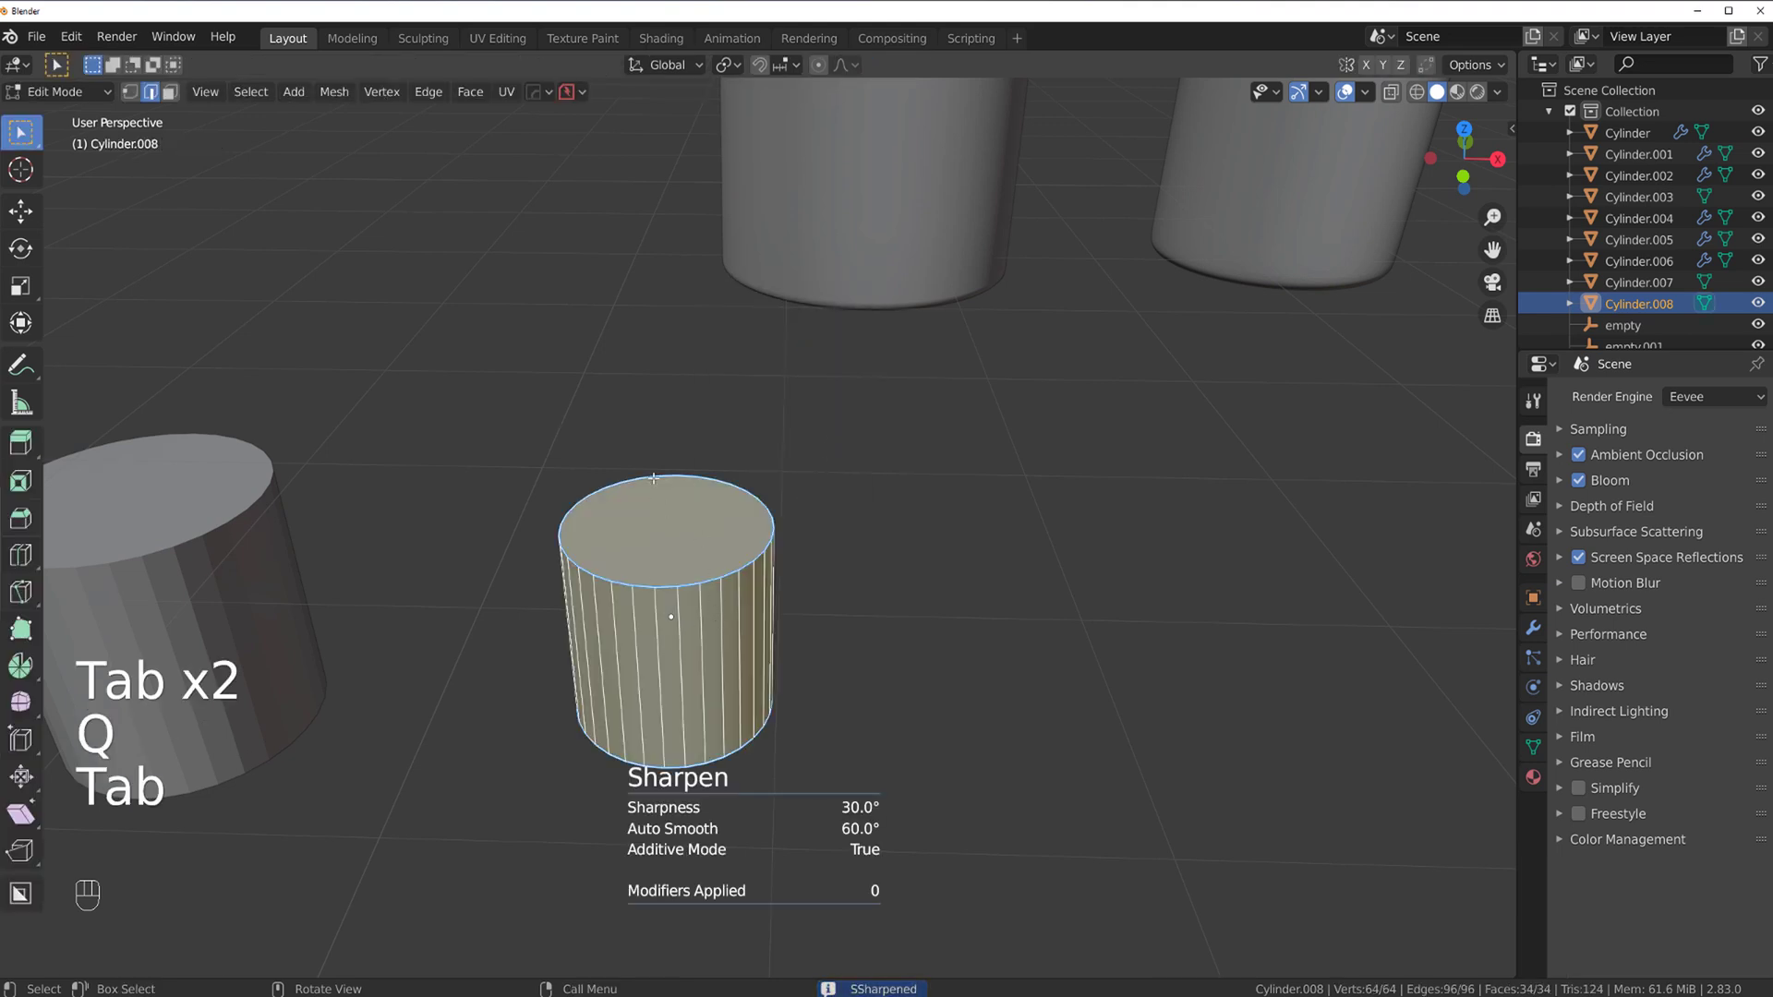
middle_drag(842, 642, 844, 434)
key(Tab)
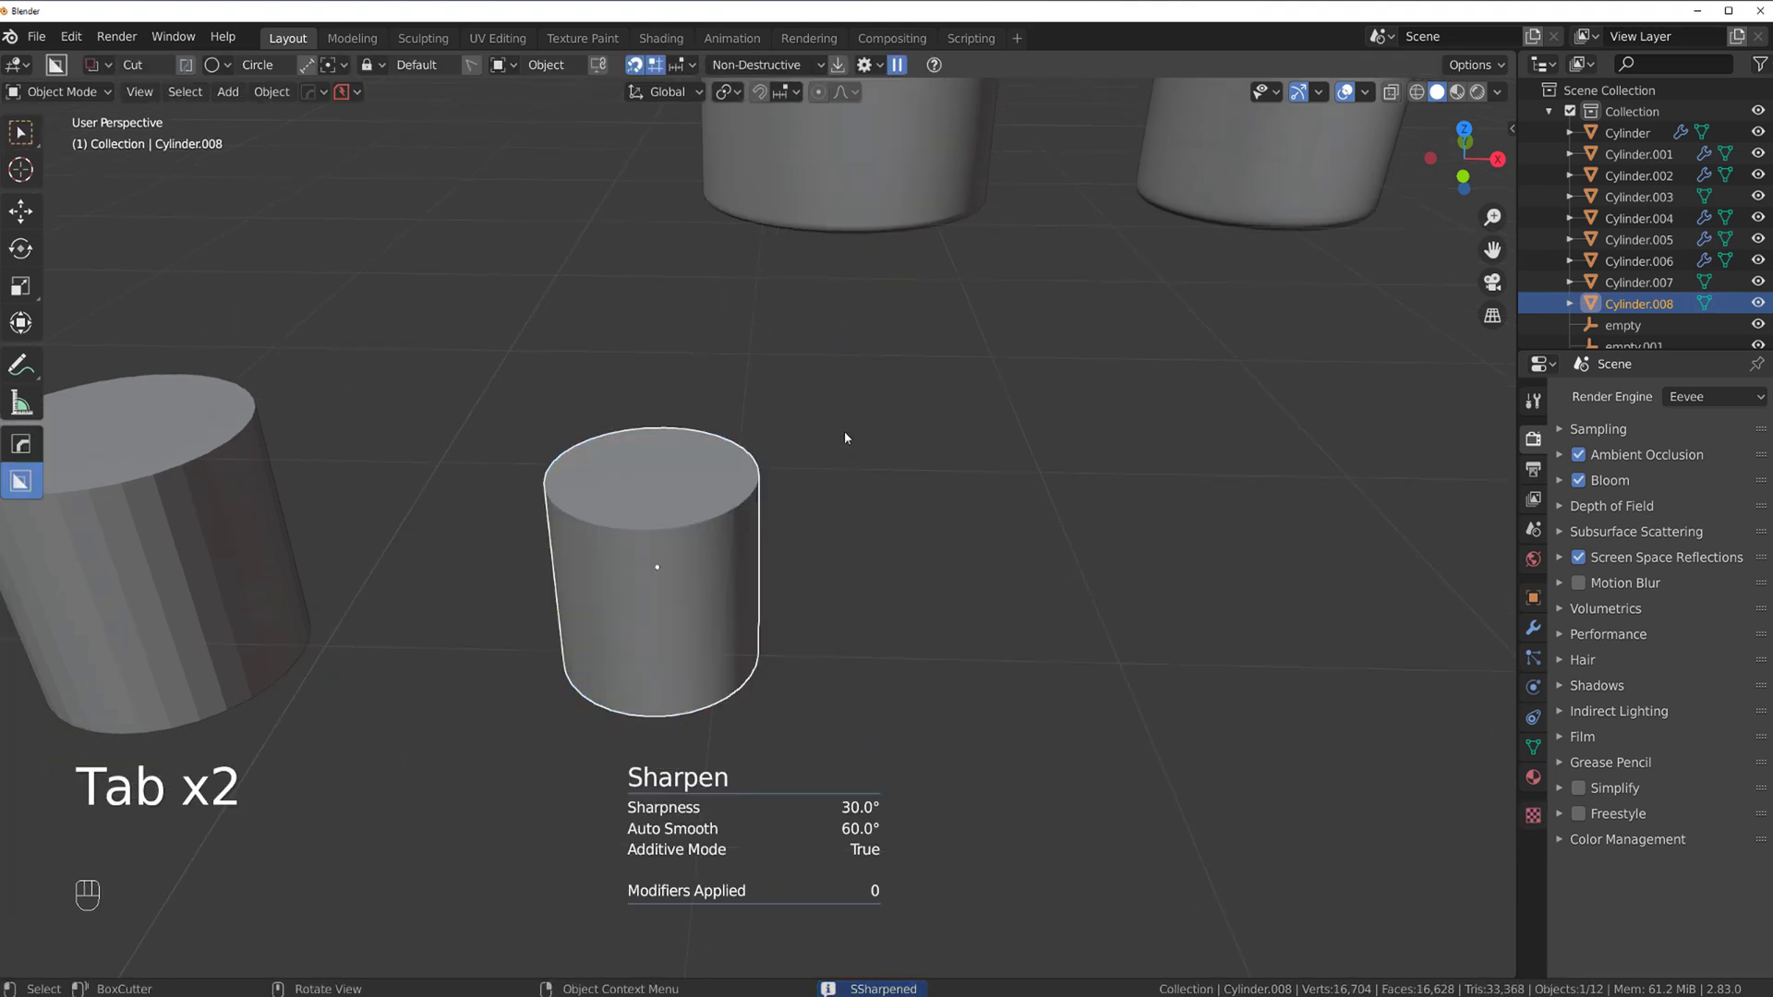
- Add a three-segment HOps Bevel about 0.011 m wide to the sharpened front-right cylinder
key(q)
click(907, 434)
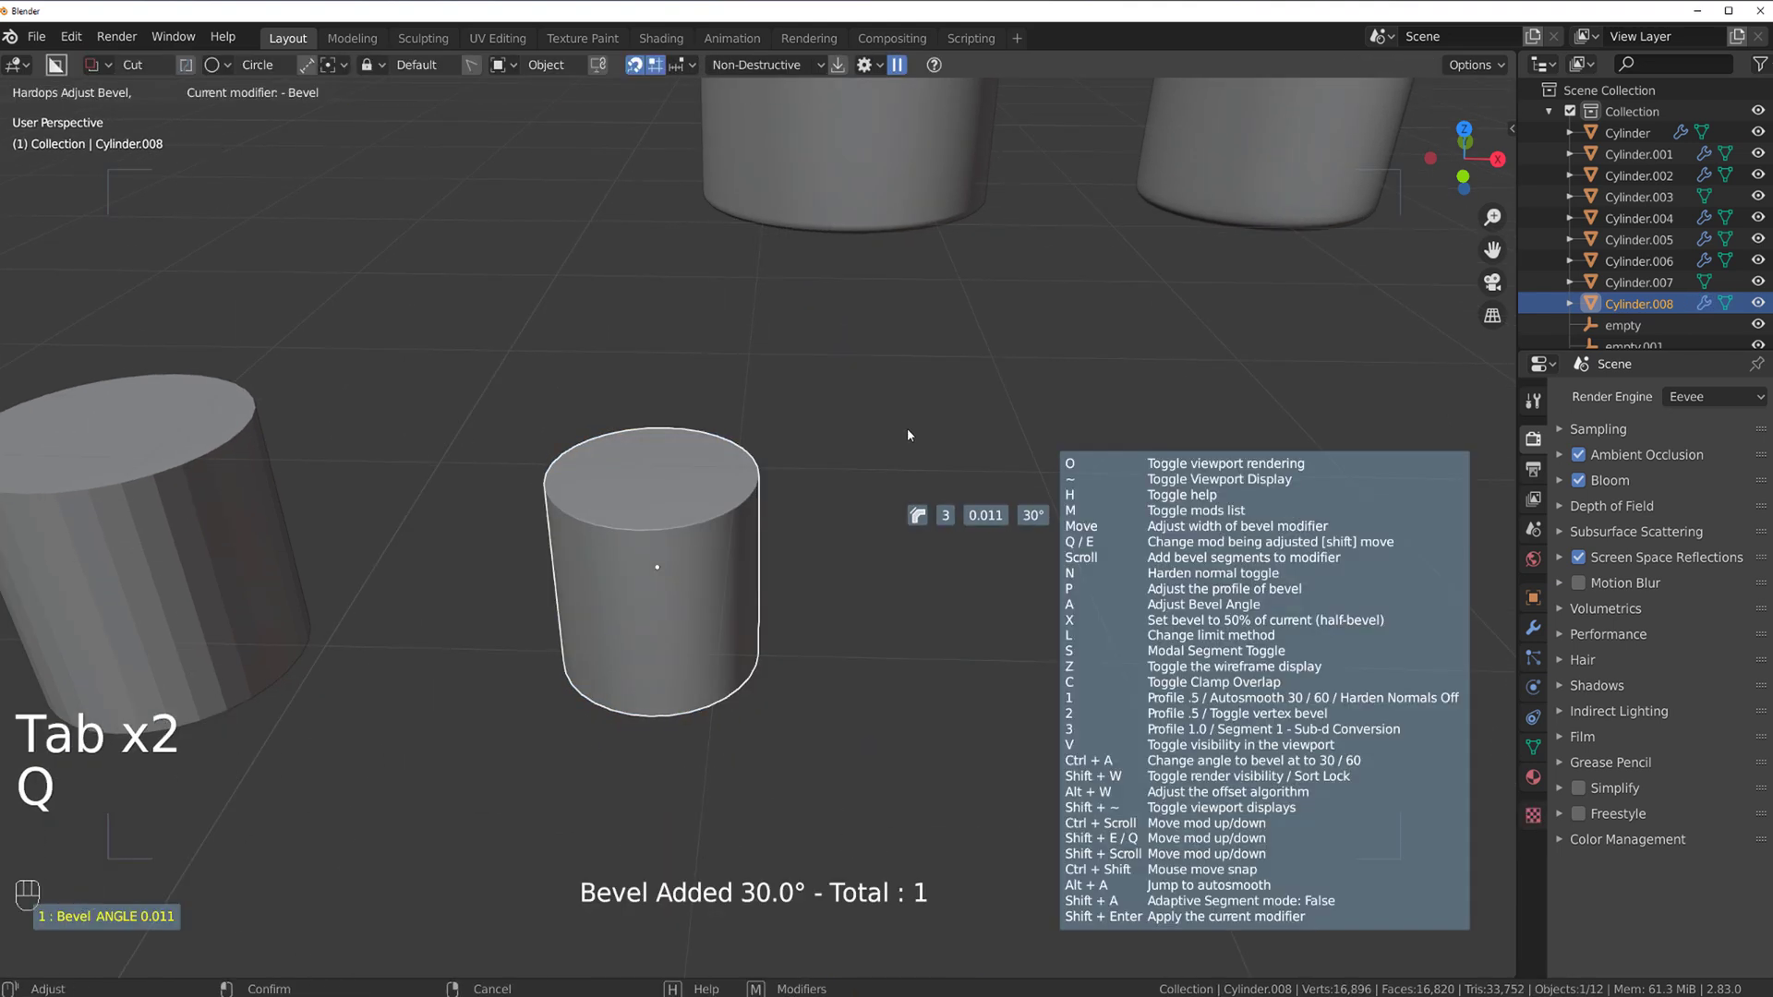
click(908, 435)
- Change the Bevel modifier's limit method to Weight in the HOps Helper
key(ctrl+grave)
click(662, 548)
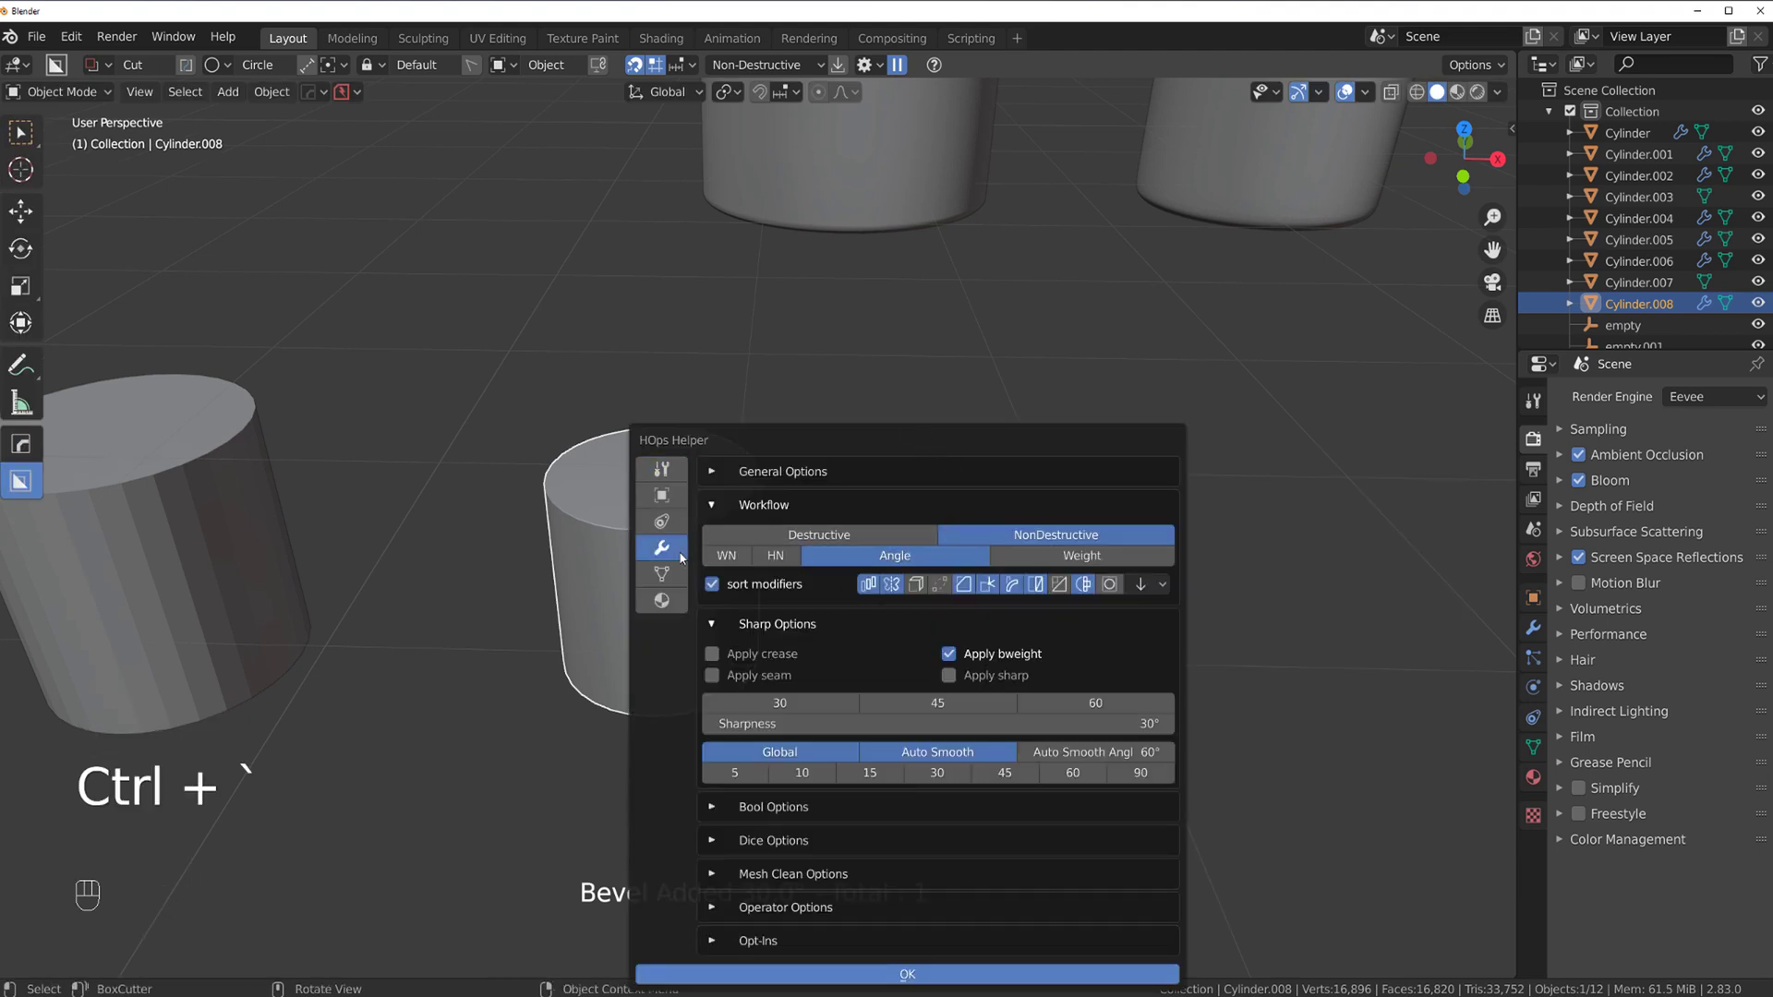
click(993, 677)
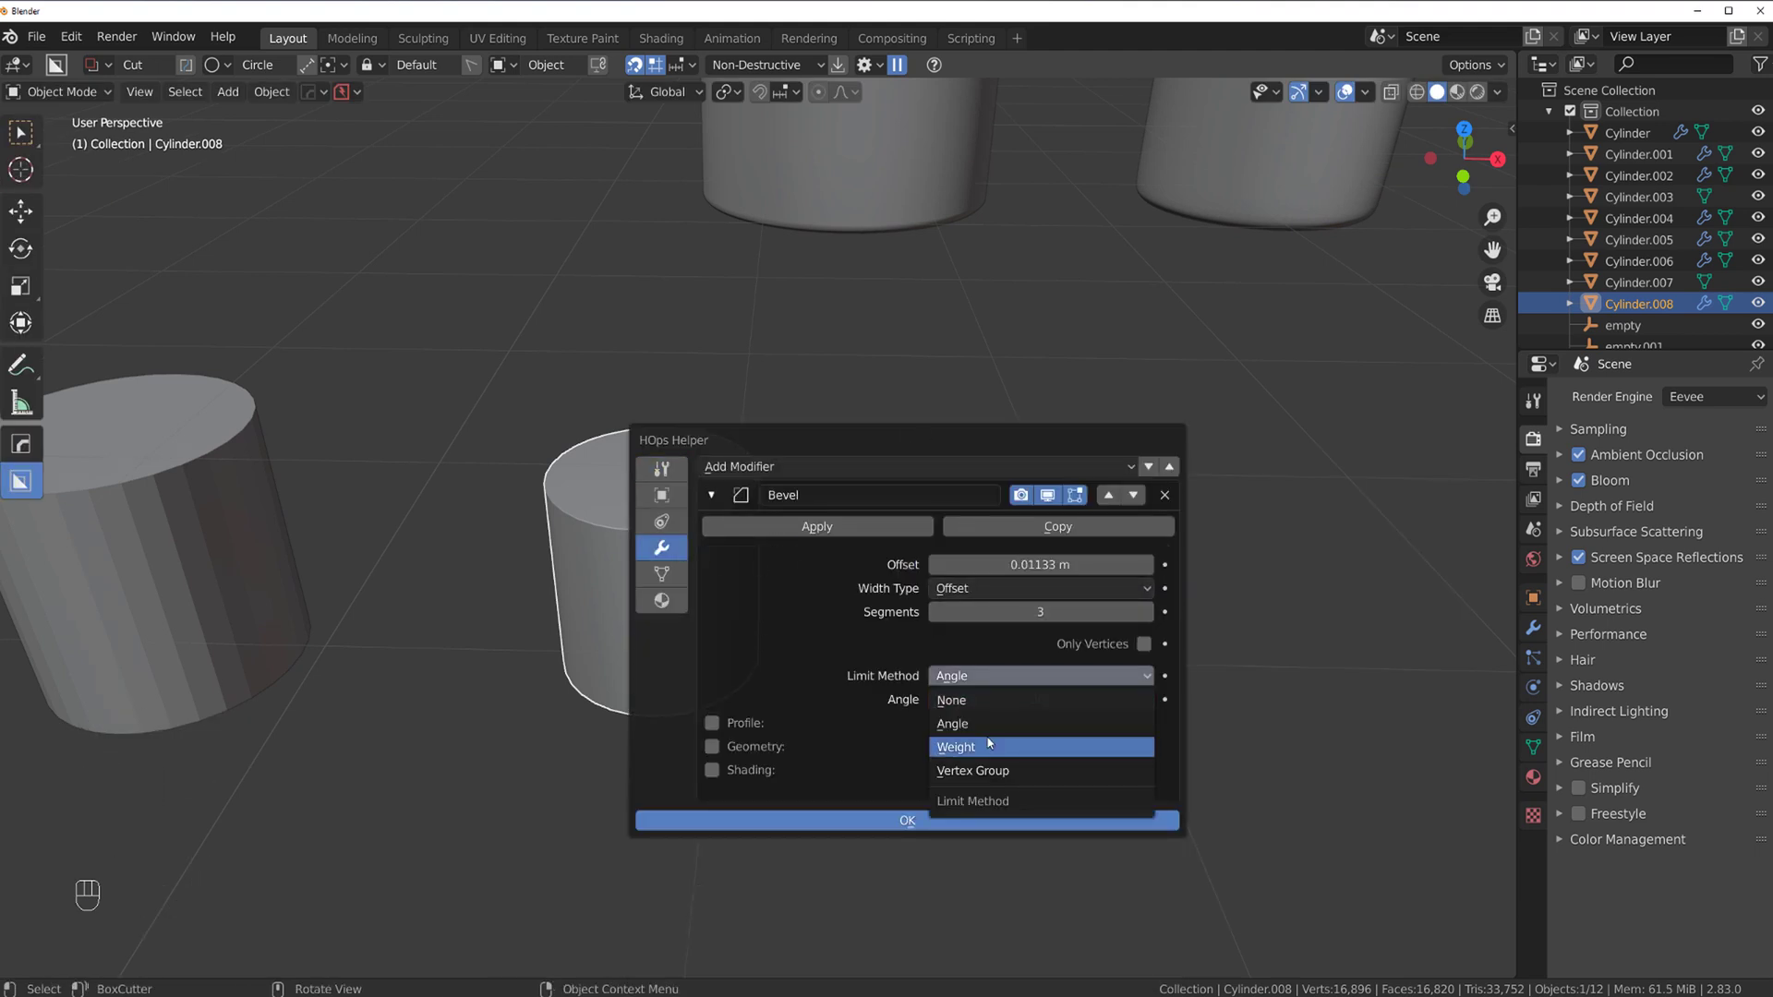
click(956, 747)
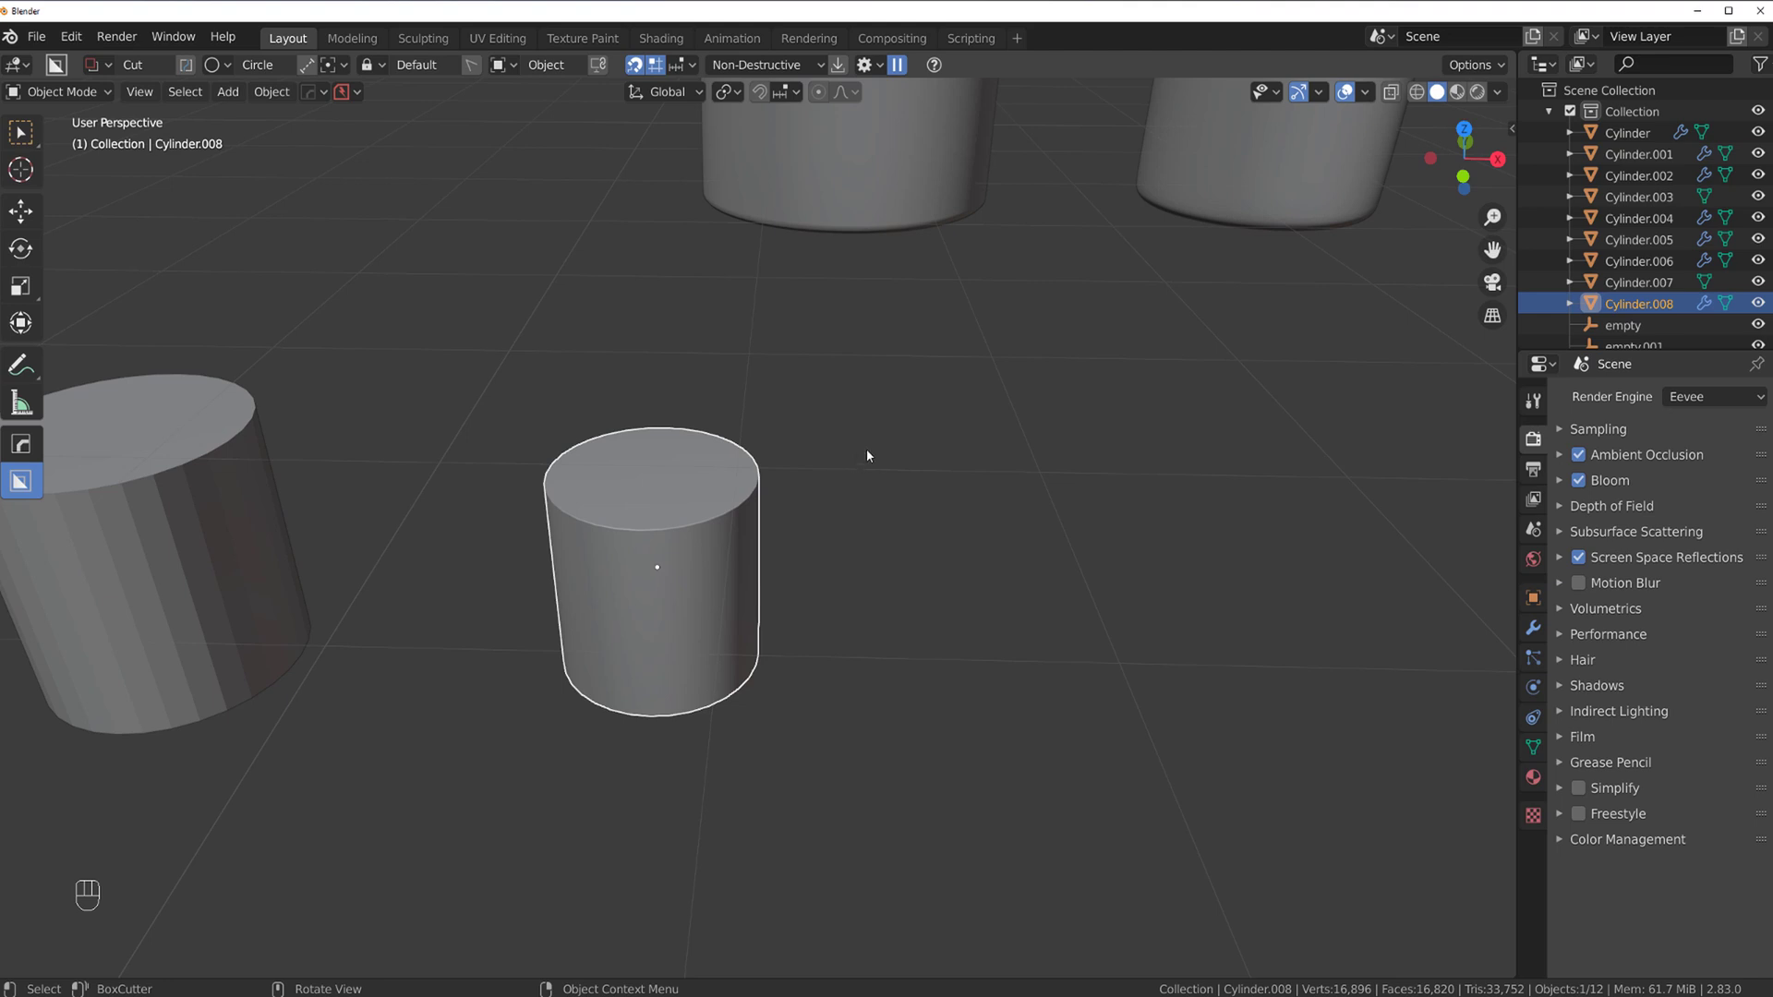
- Add a level-2 Subdivision modifier to the weight-bevelled cylinder and widen its bevel
key(ctrl+2)
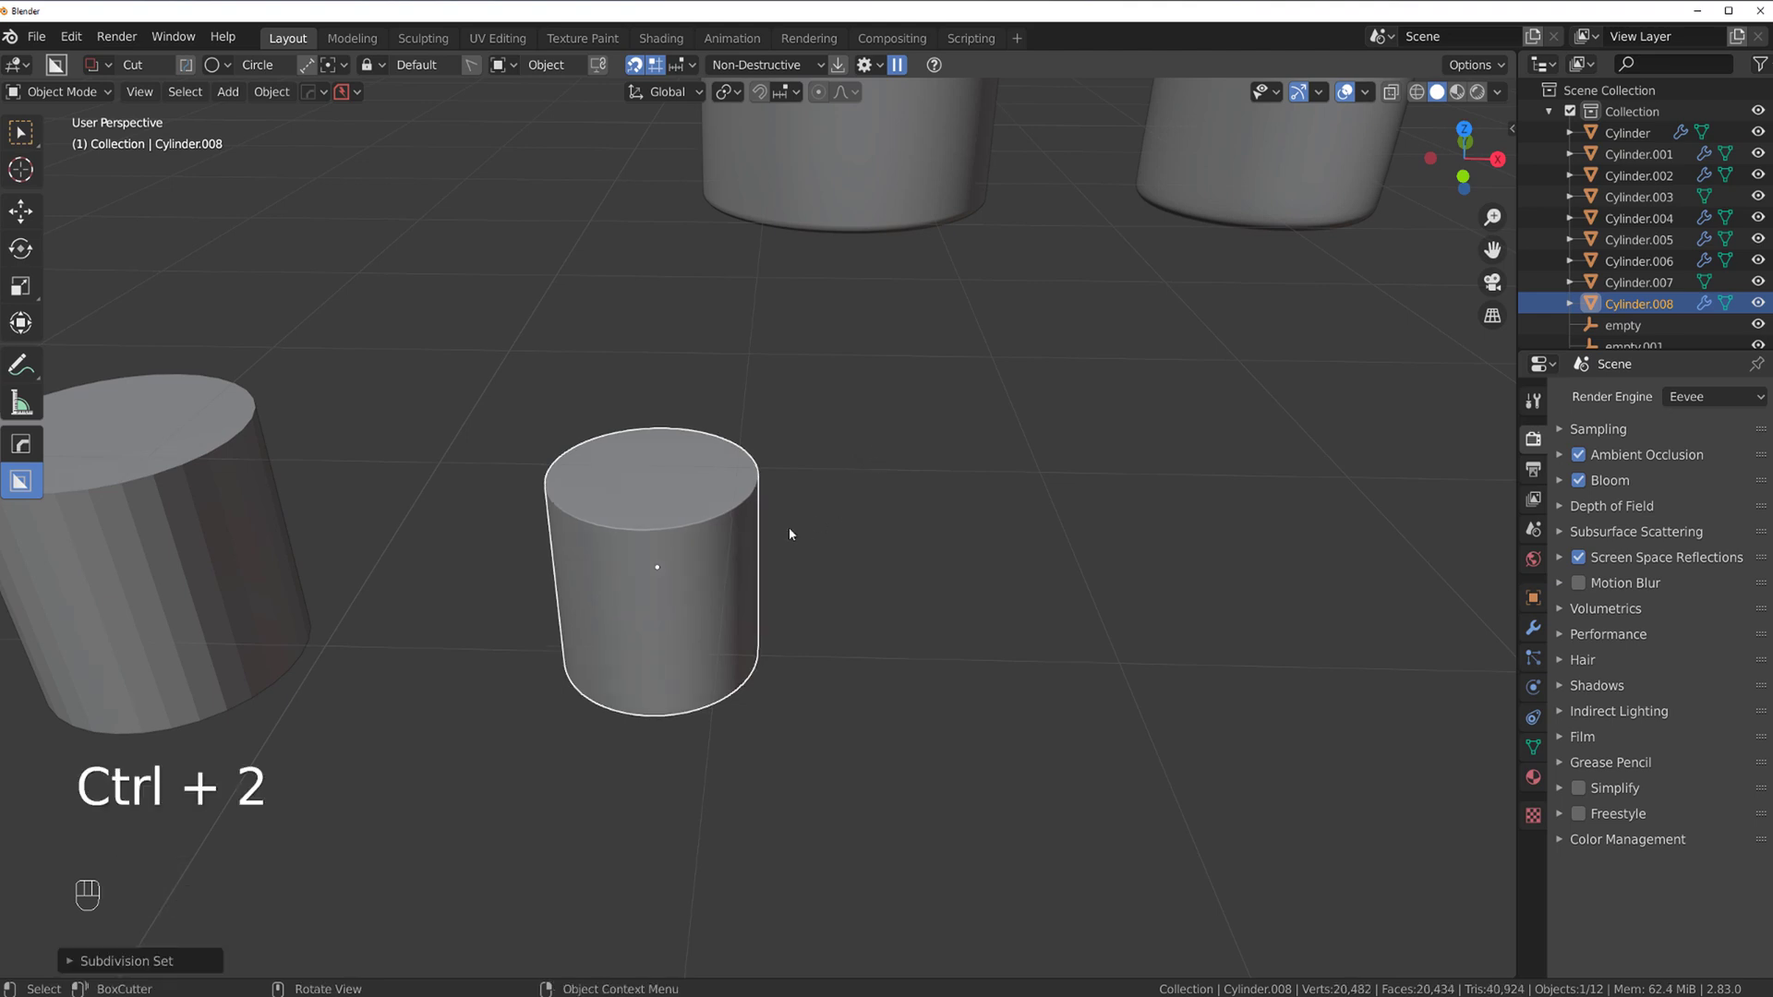
key(q)
click(812, 519)
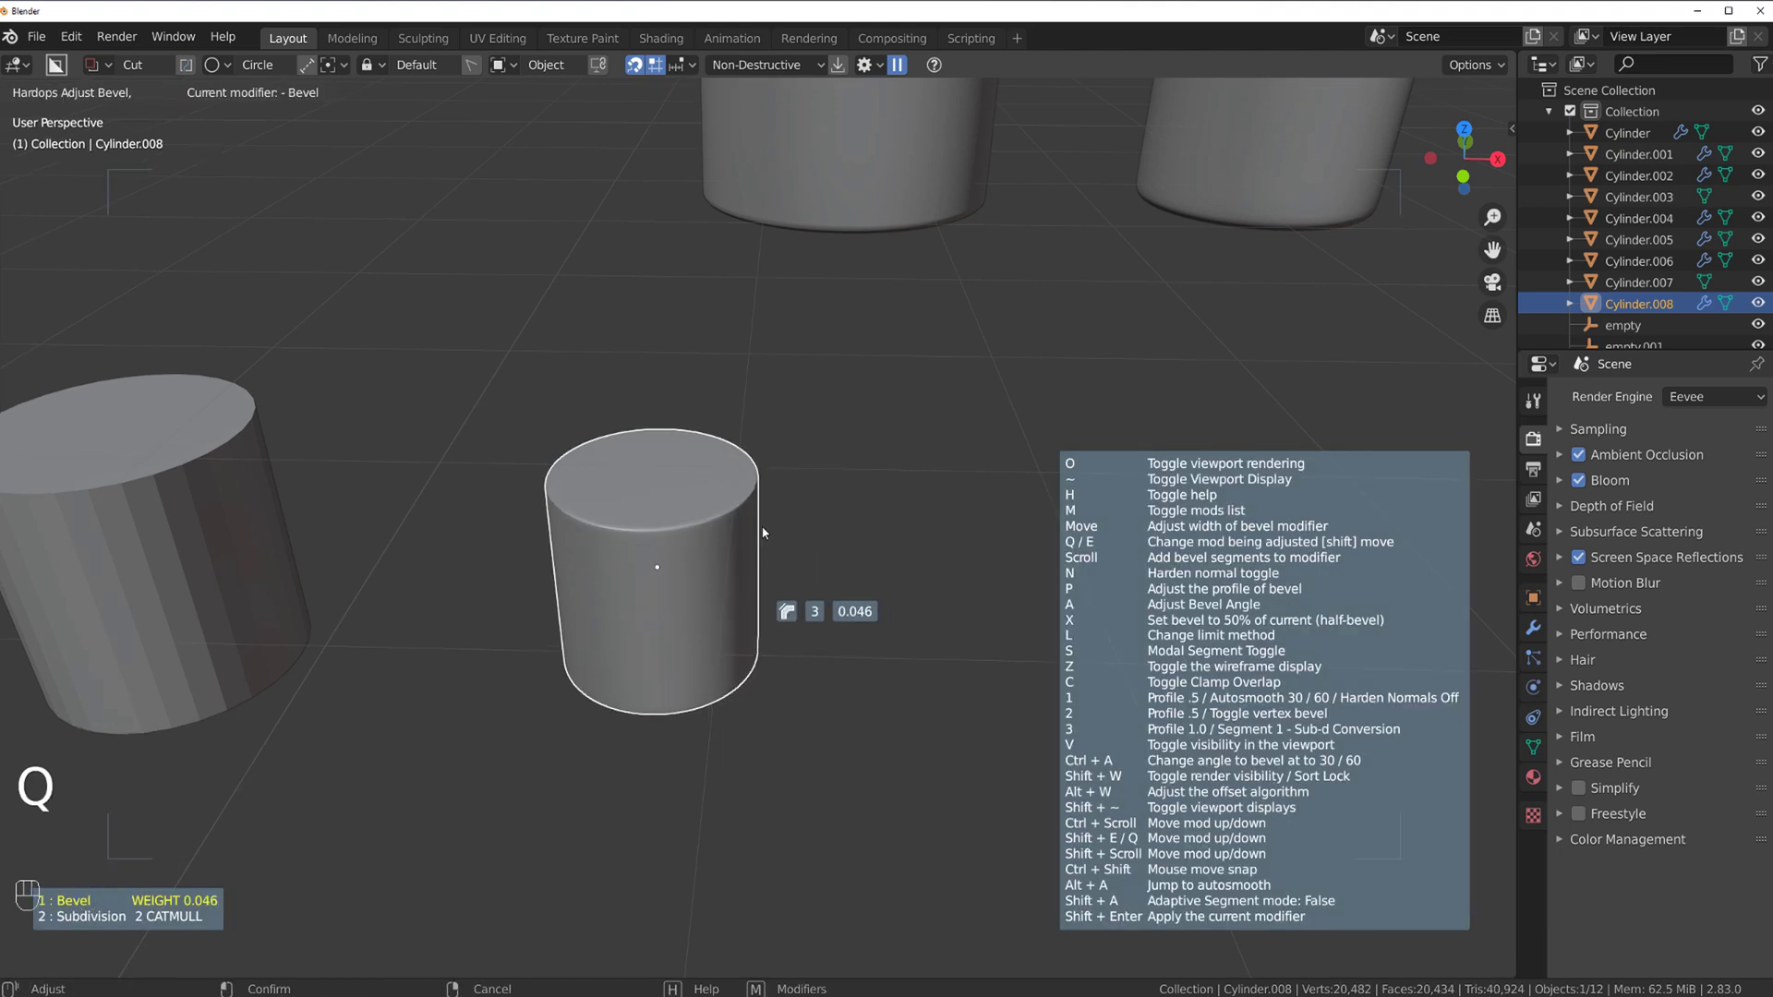
click(770, 513)
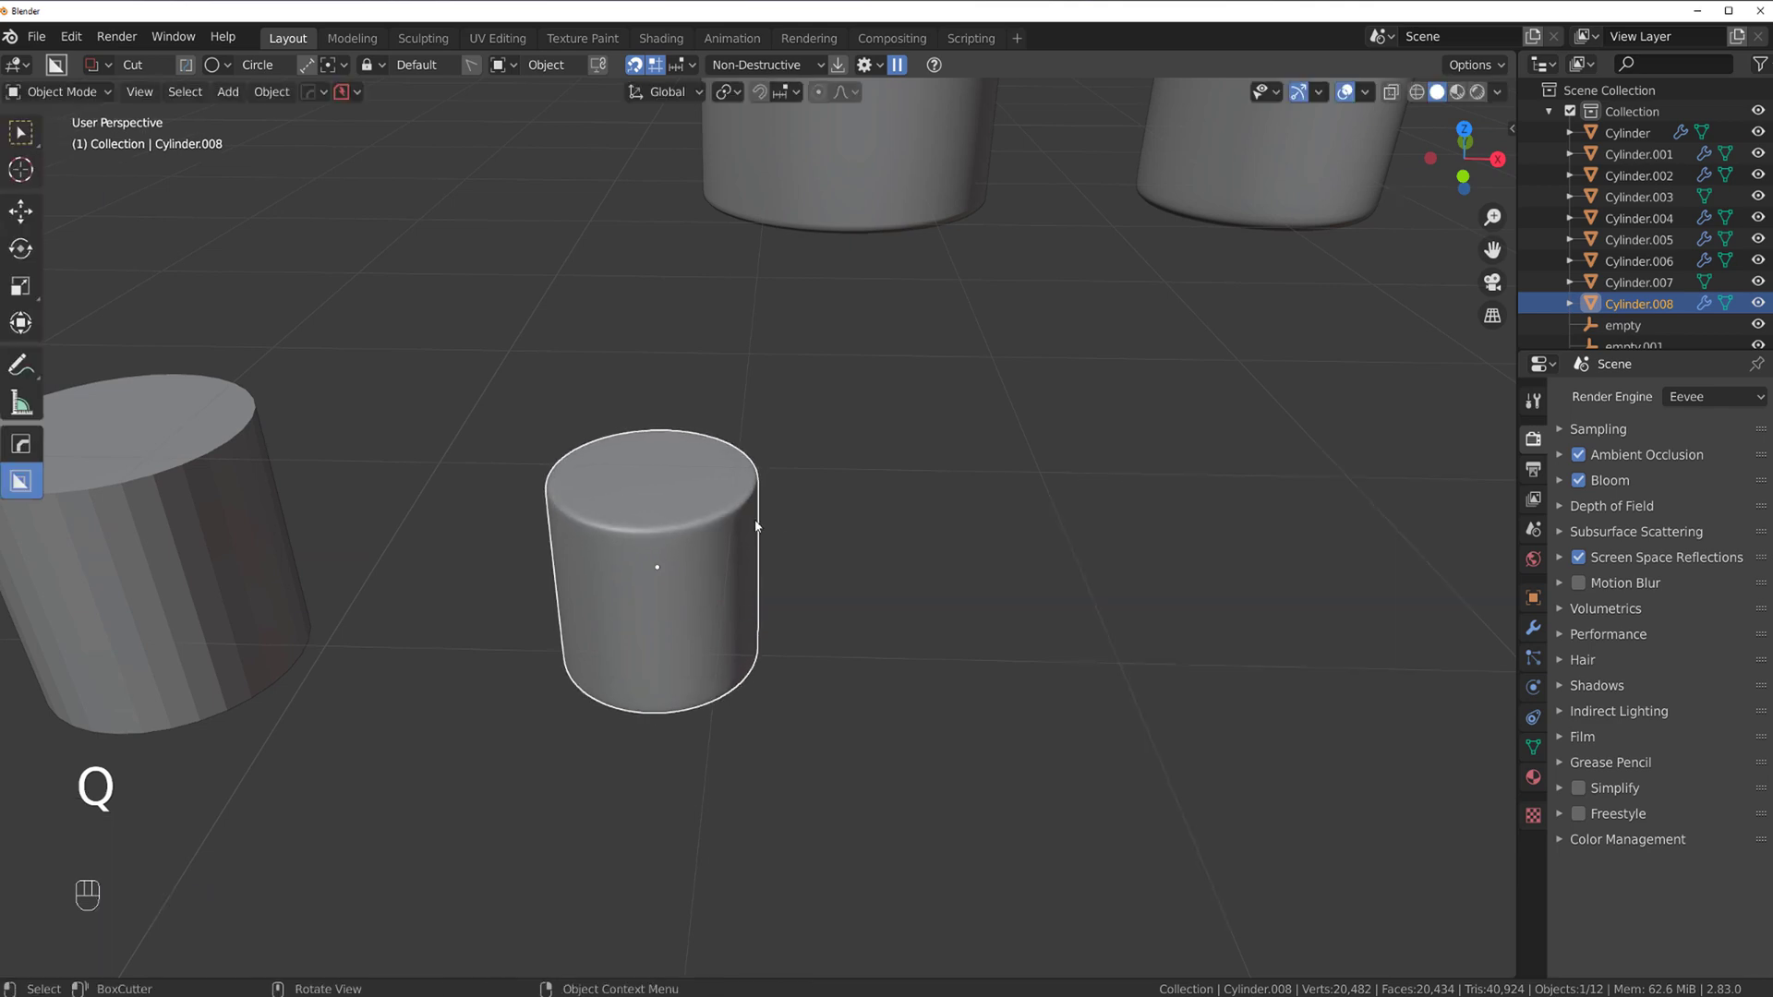
- Add a level-2 Subdivision modifier to the remaining front-left plain cylinder
scroll(770, 459, down, 3)
shift+middle_drag(679, 489, 845, 433)
scroll(703, 495, up, 4)
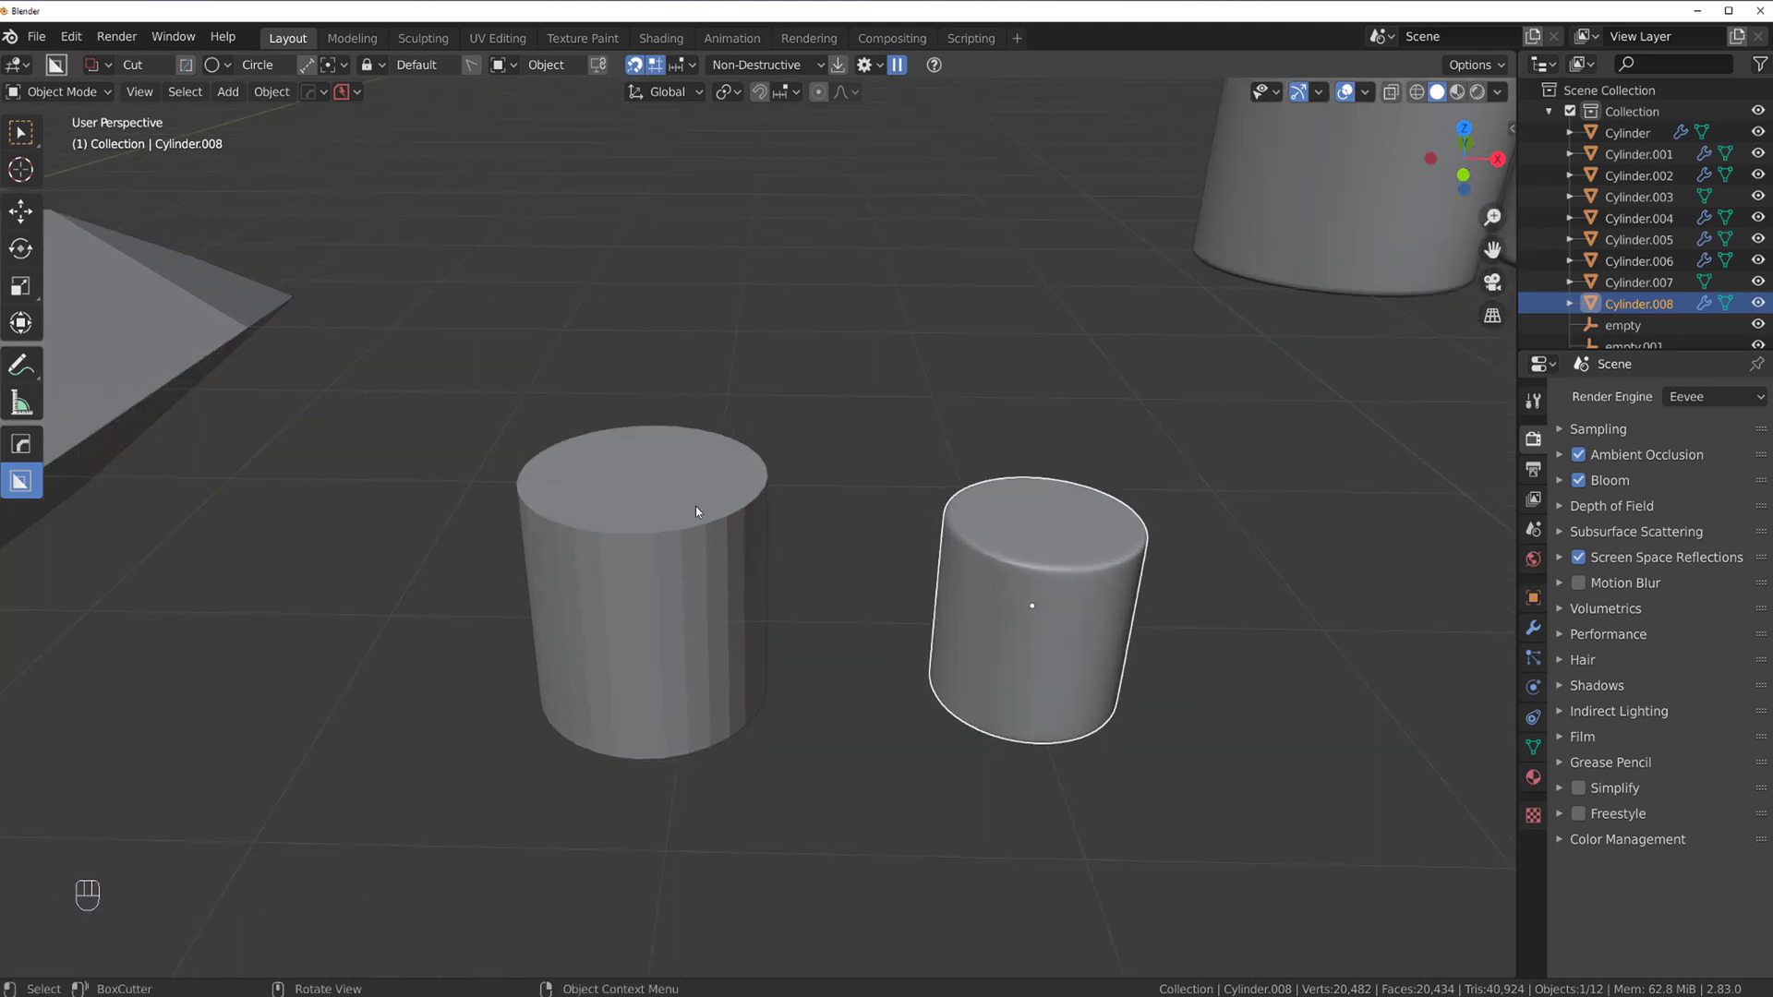
click(691, 510)
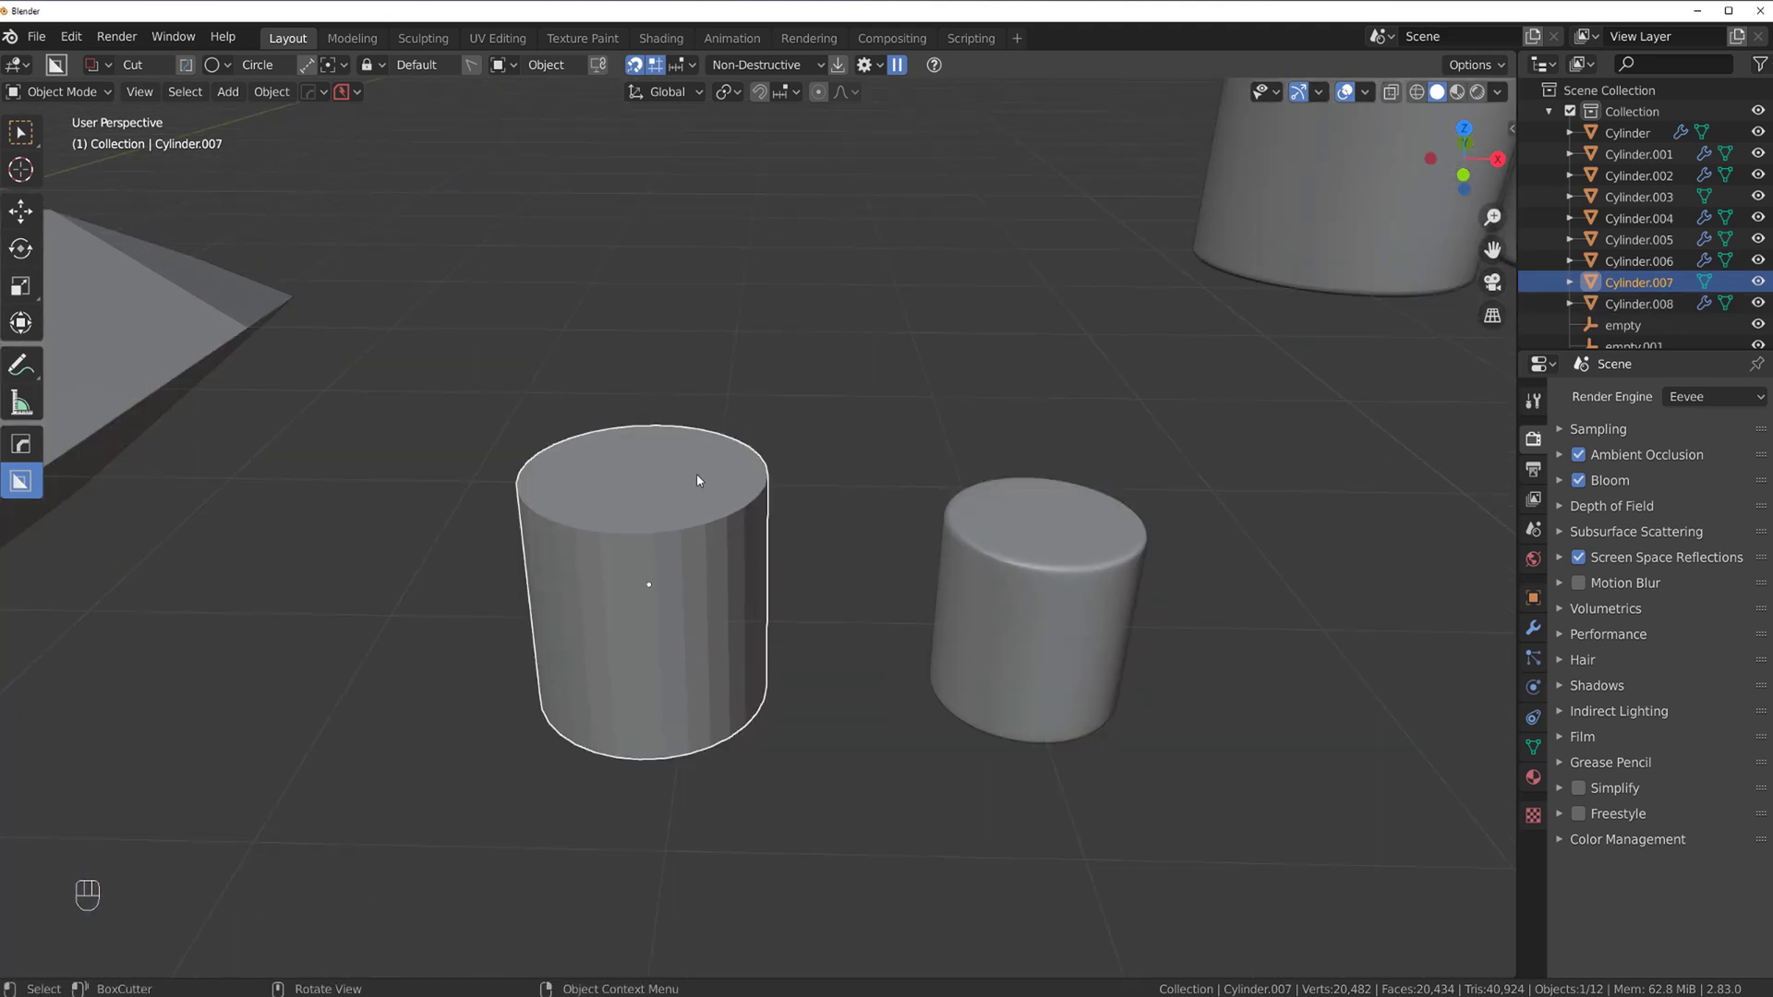
key(q)
key(ctrl+2)
- Bevel the front-left cylinder's upper and lower rim edge loops with two segments about 0.0365 m wide
scroll(757, 480, up, 3)
key(Tab)
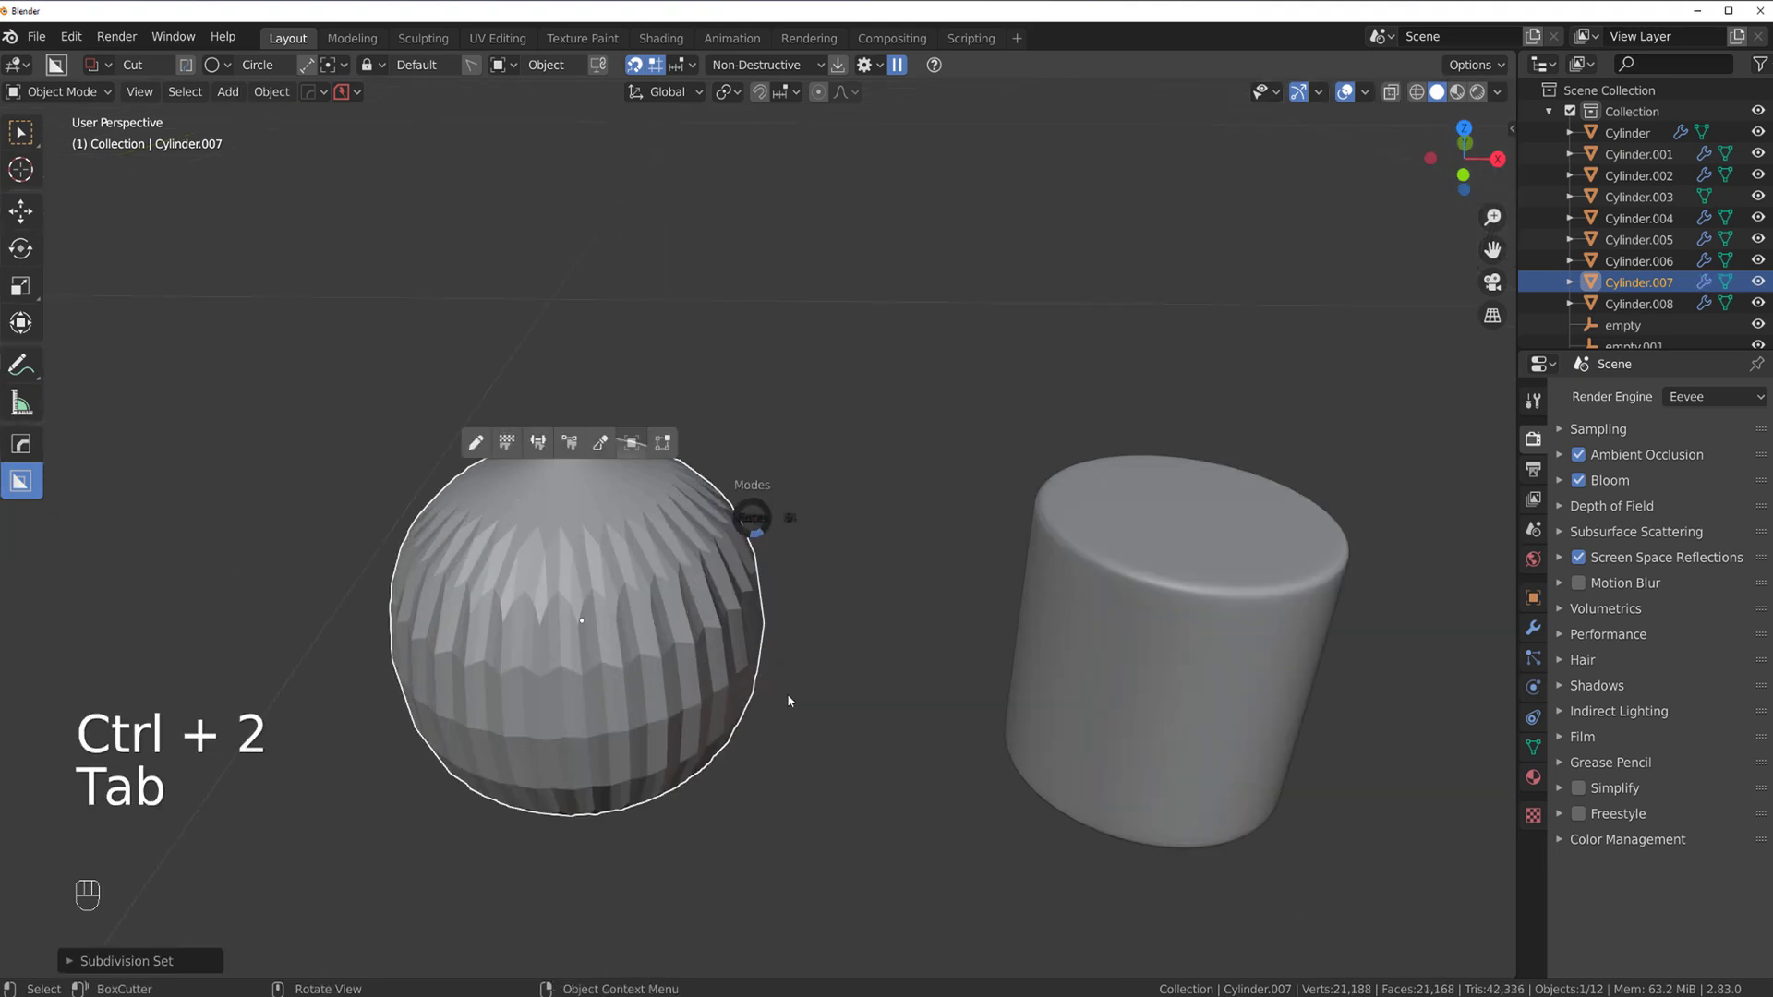
alt+click(655, 526)
alt+shift+click(739, 831)
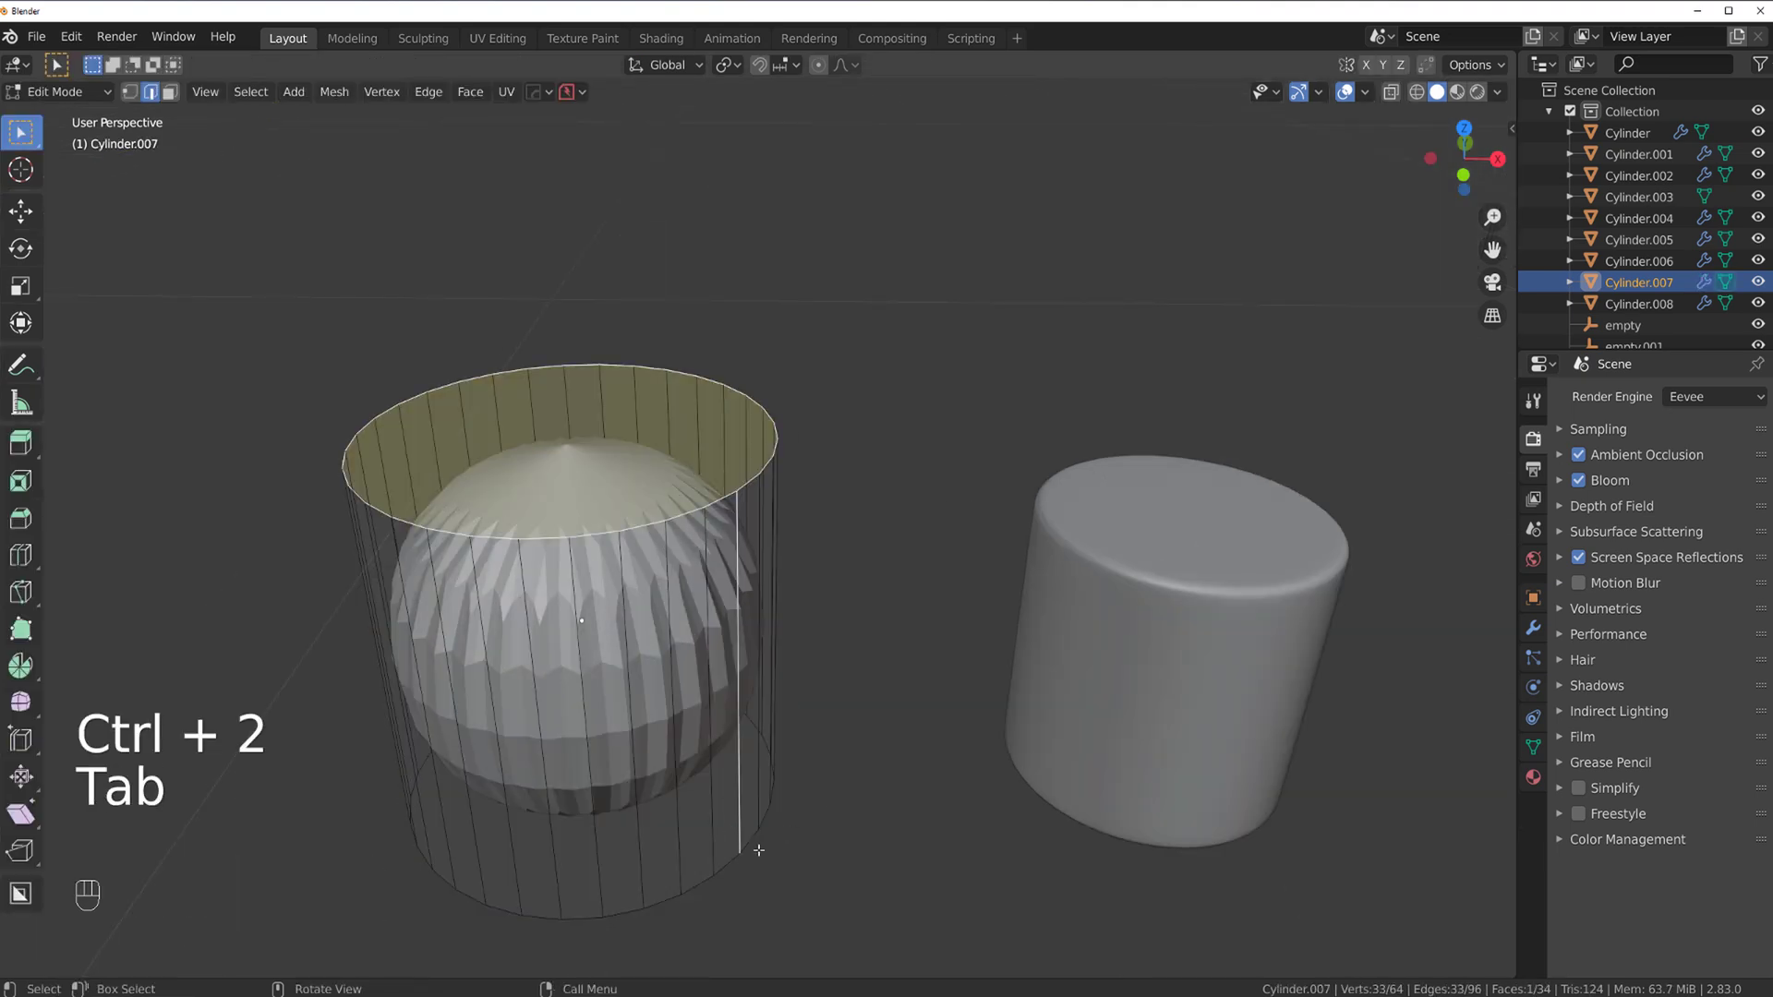
key(ctrl+z)
alt+shift+click(740, 859)
key(ctrl+b)
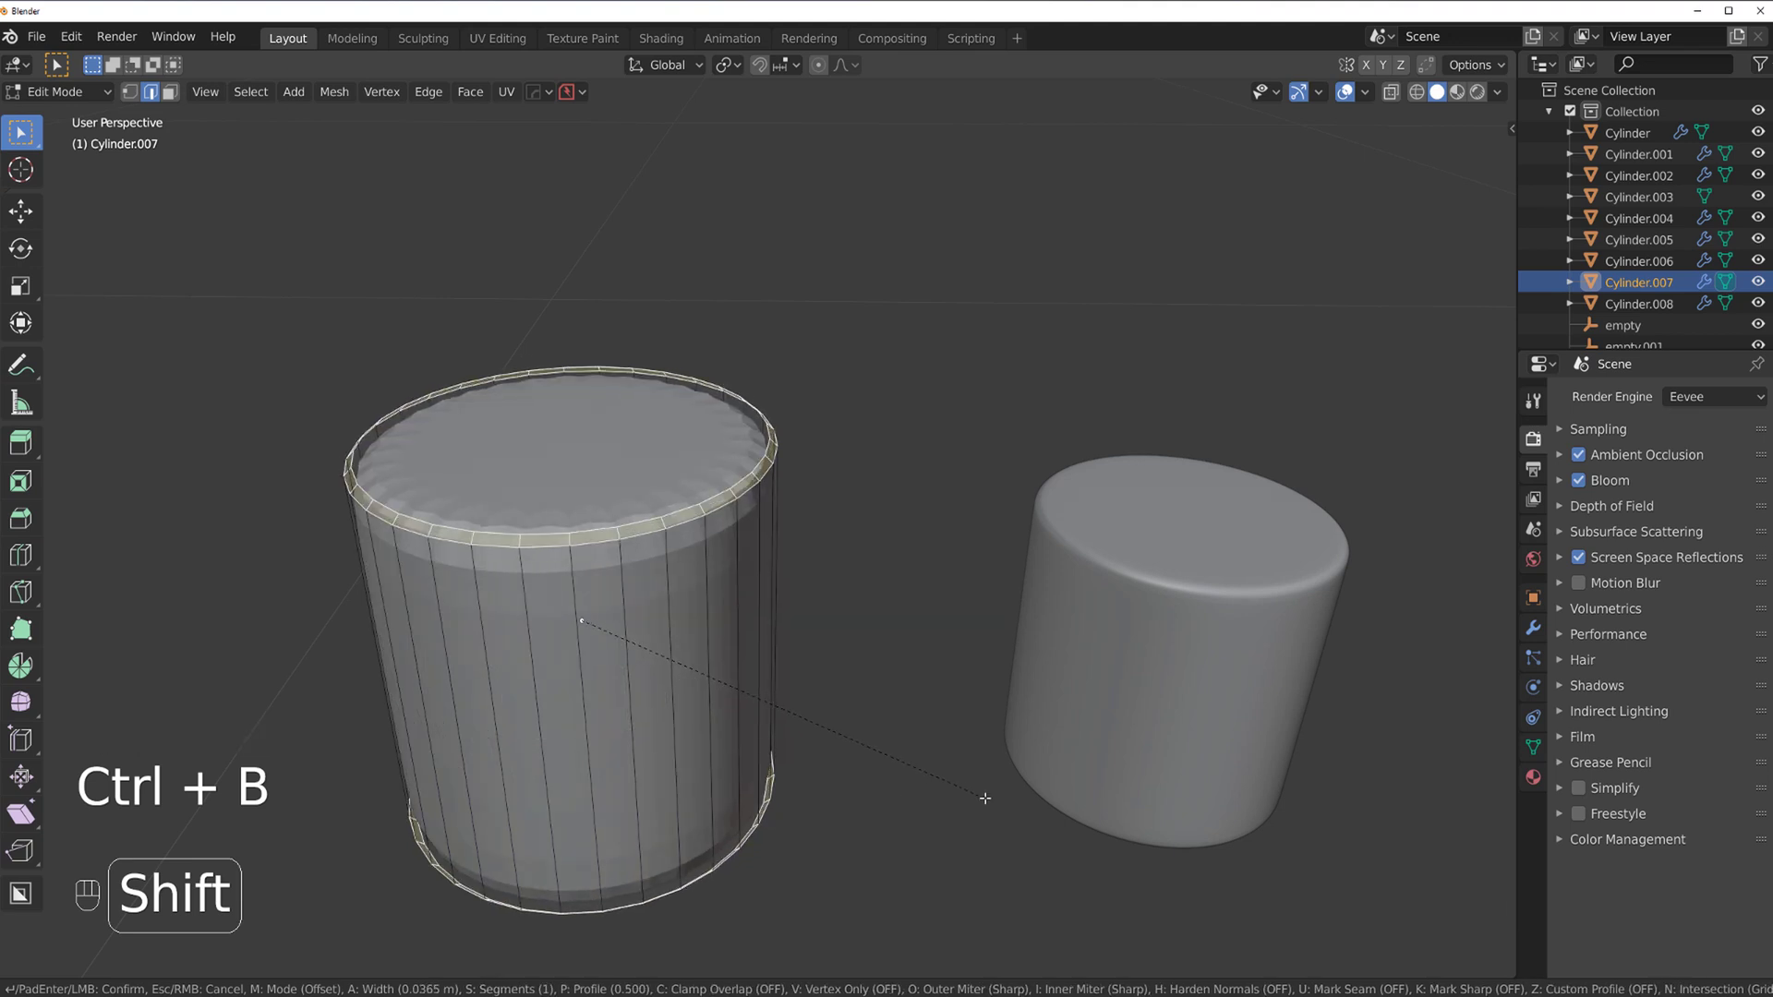
scroll(985, 798, up, 2)
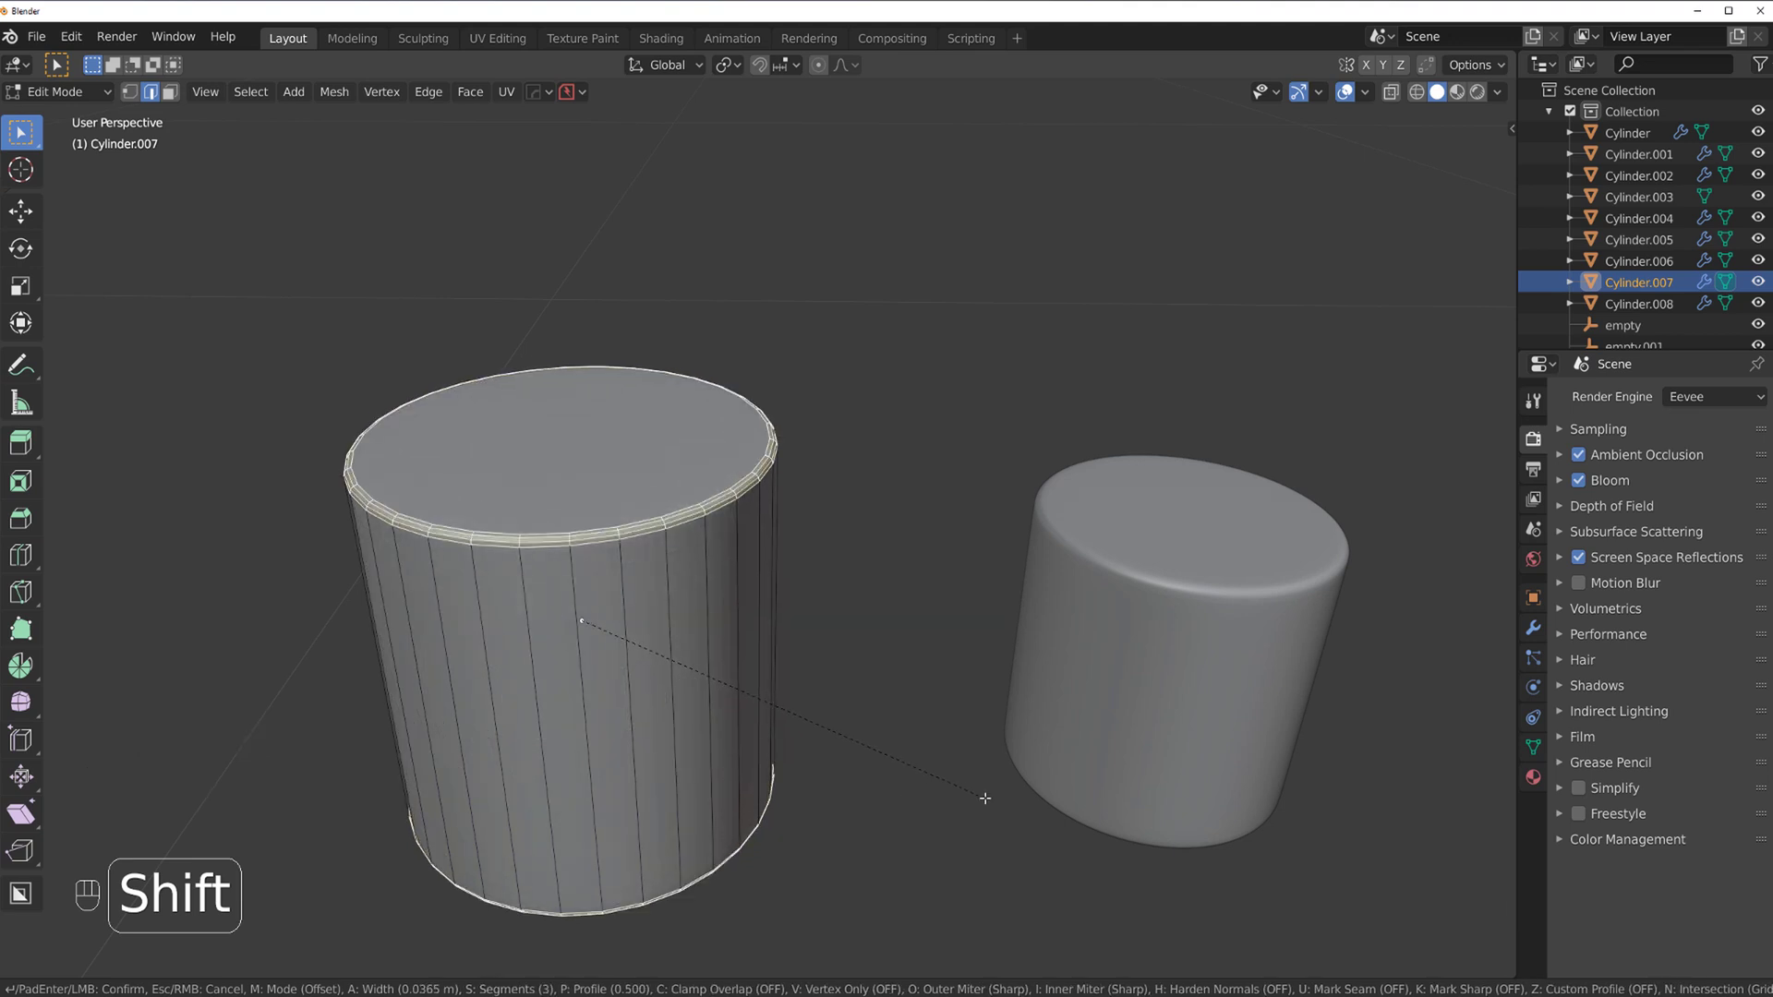
scroll(986, 797, down, 1)
click(985, 798)
scroll(637, 514, up, 2)
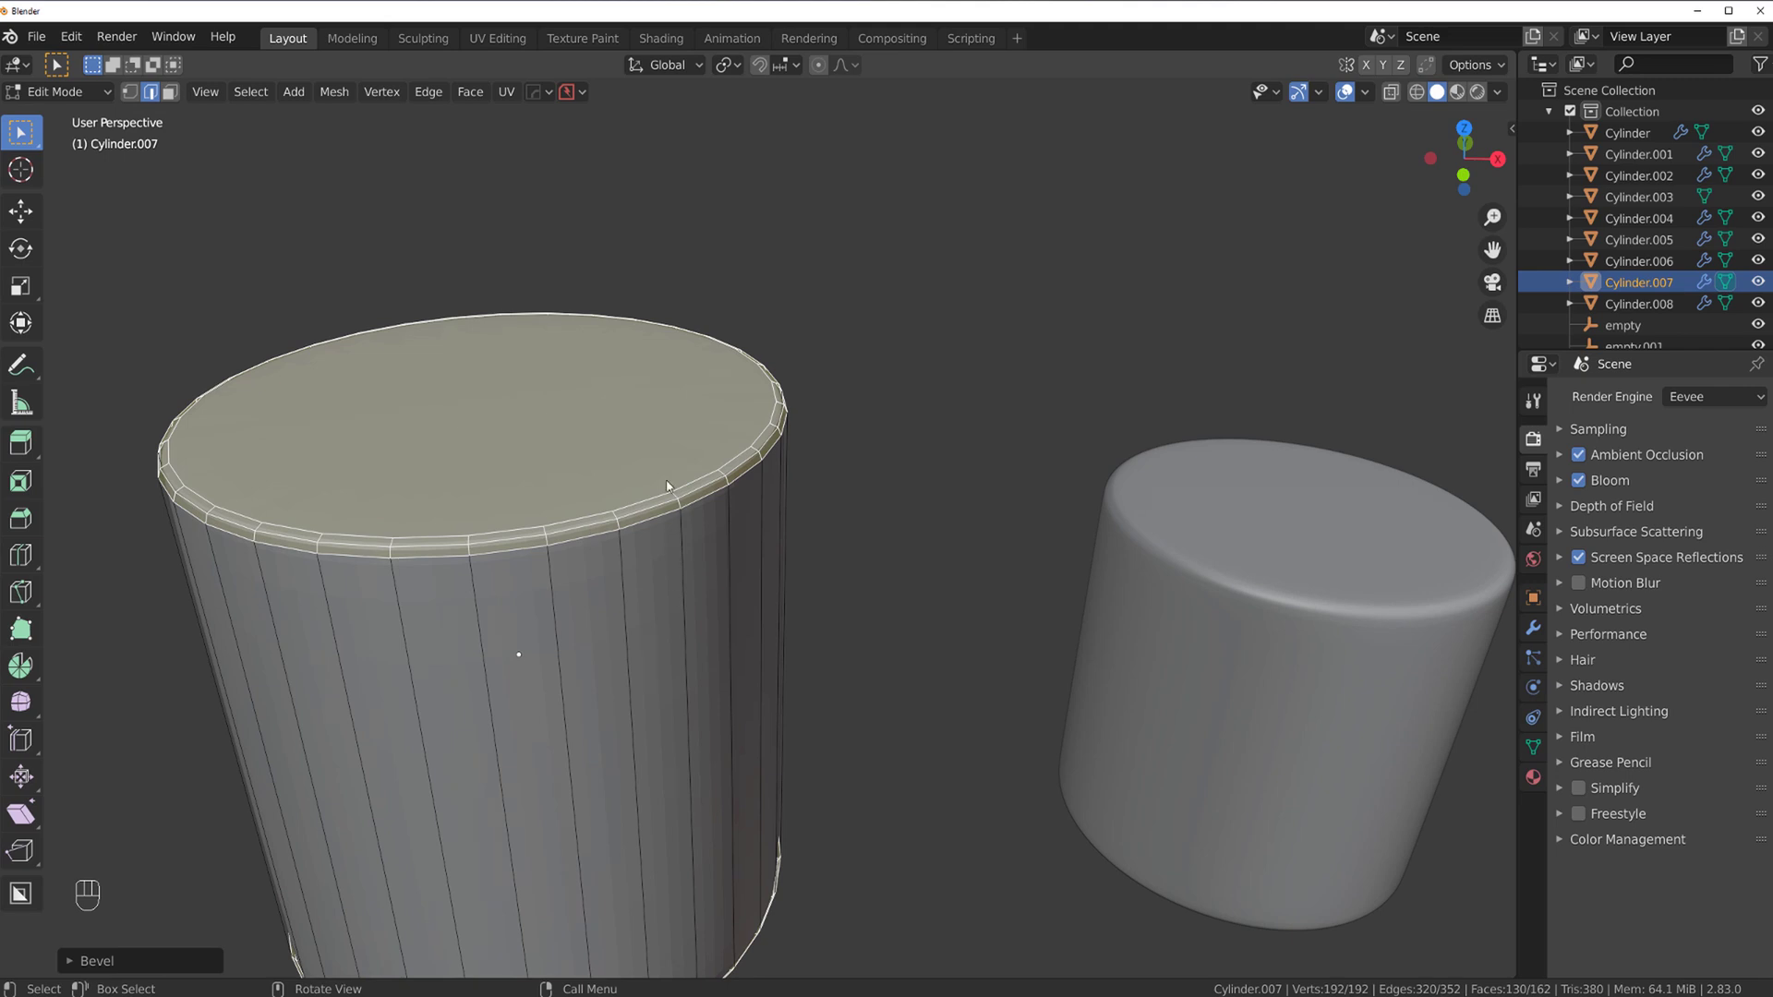
key(Tab)
- Compare the edge-bevelled cylinder's silhouette and shading with the neighbouring cylinders in the front orthographic view
scroll(779, 502, down, 4)
key(grave)
click(723, 441)
scroll(749, 490, down, 3)
key(KP_5)
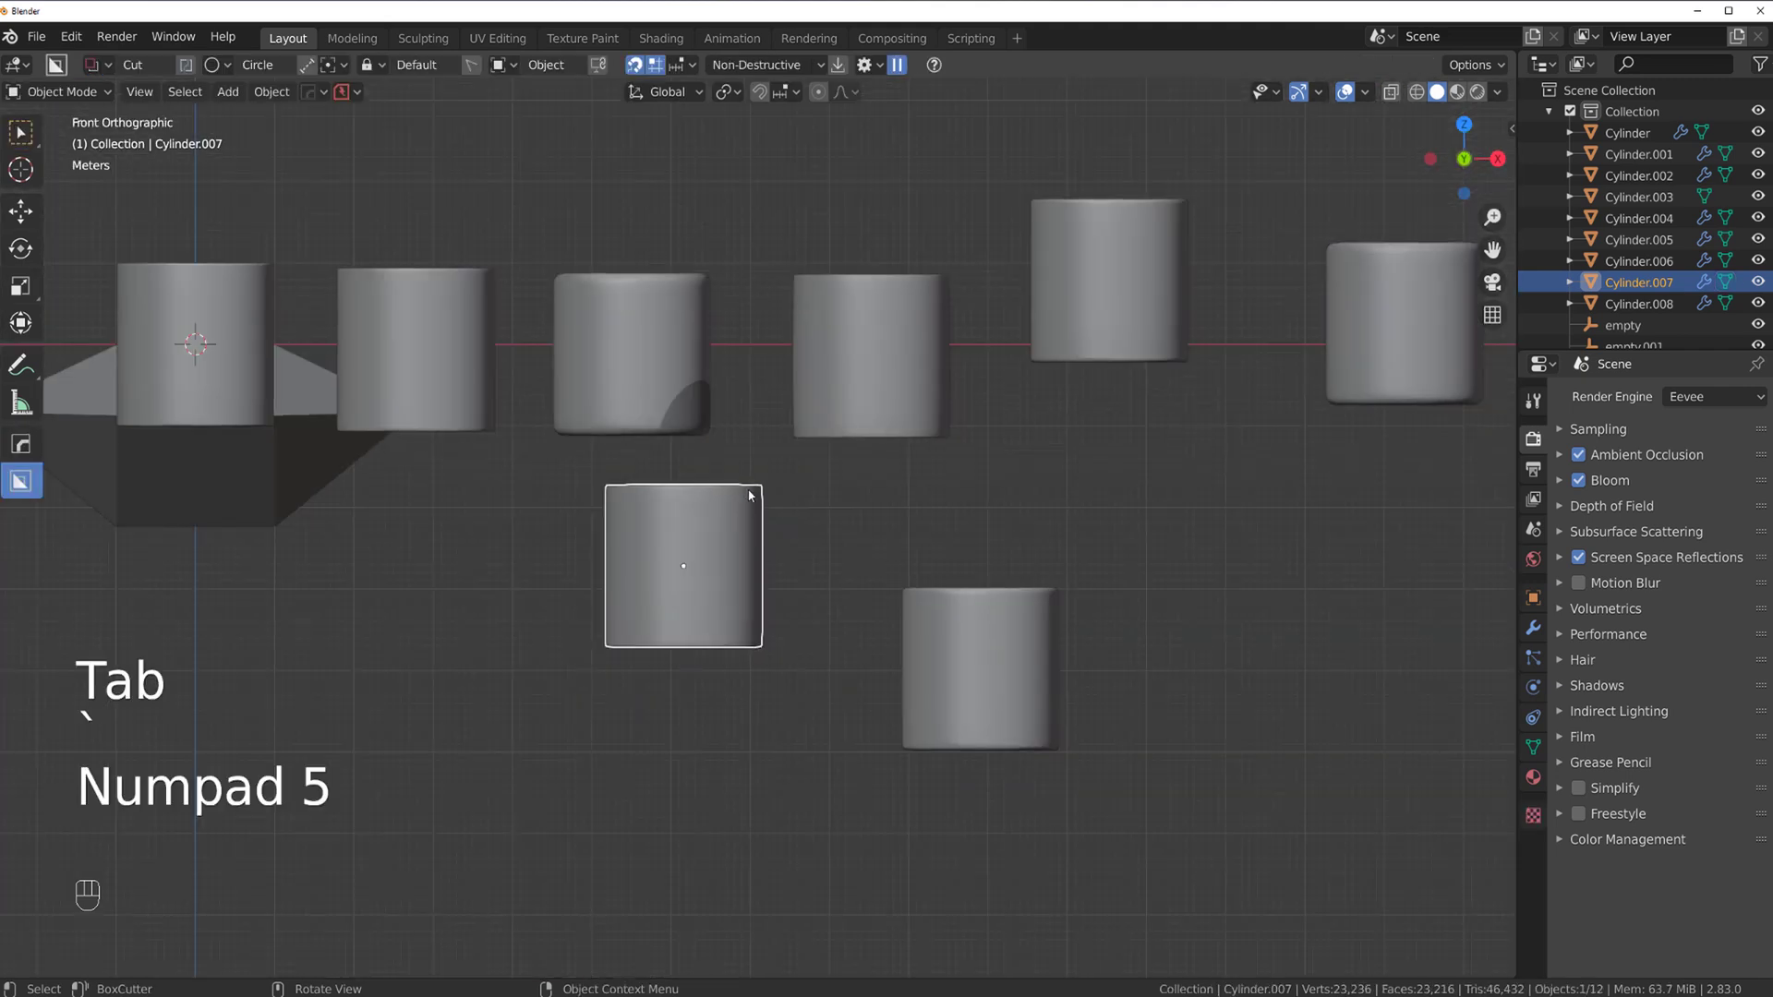
scroll(750, 496, up, 5)
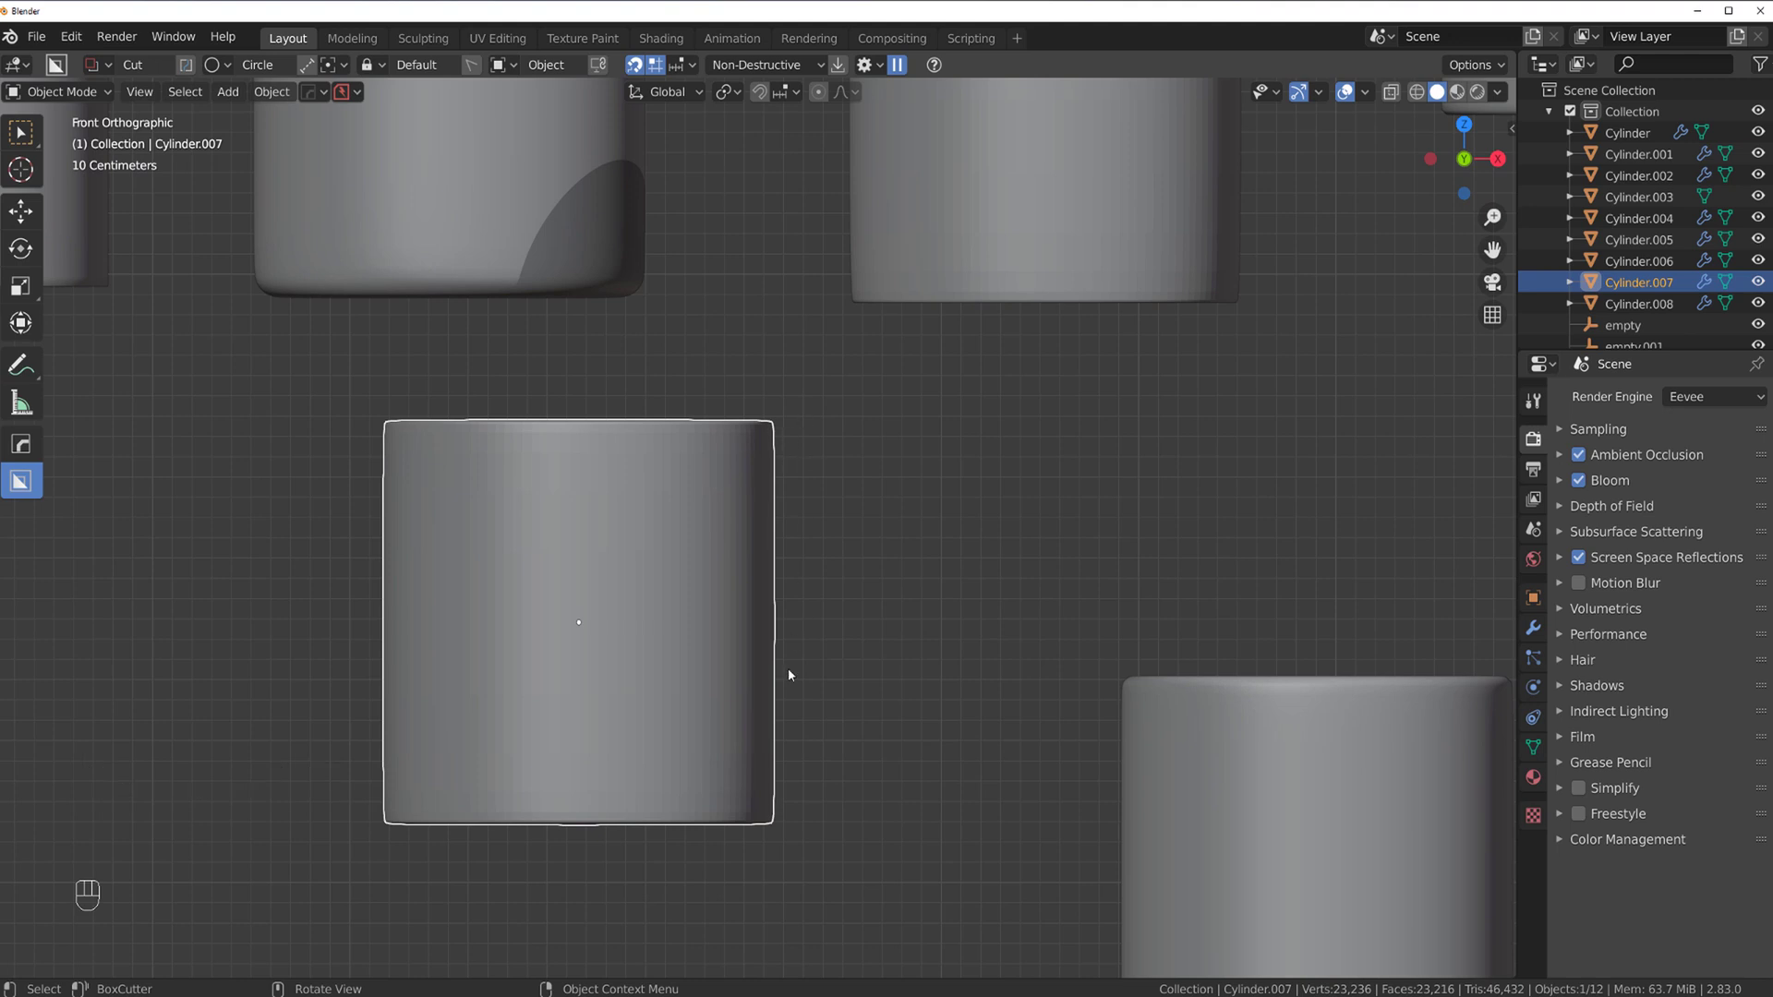
scroll(790, 494, down, 2)
shift+middle_drag(854, 488, 835, 380)
scroll(843, 372, up, 4)
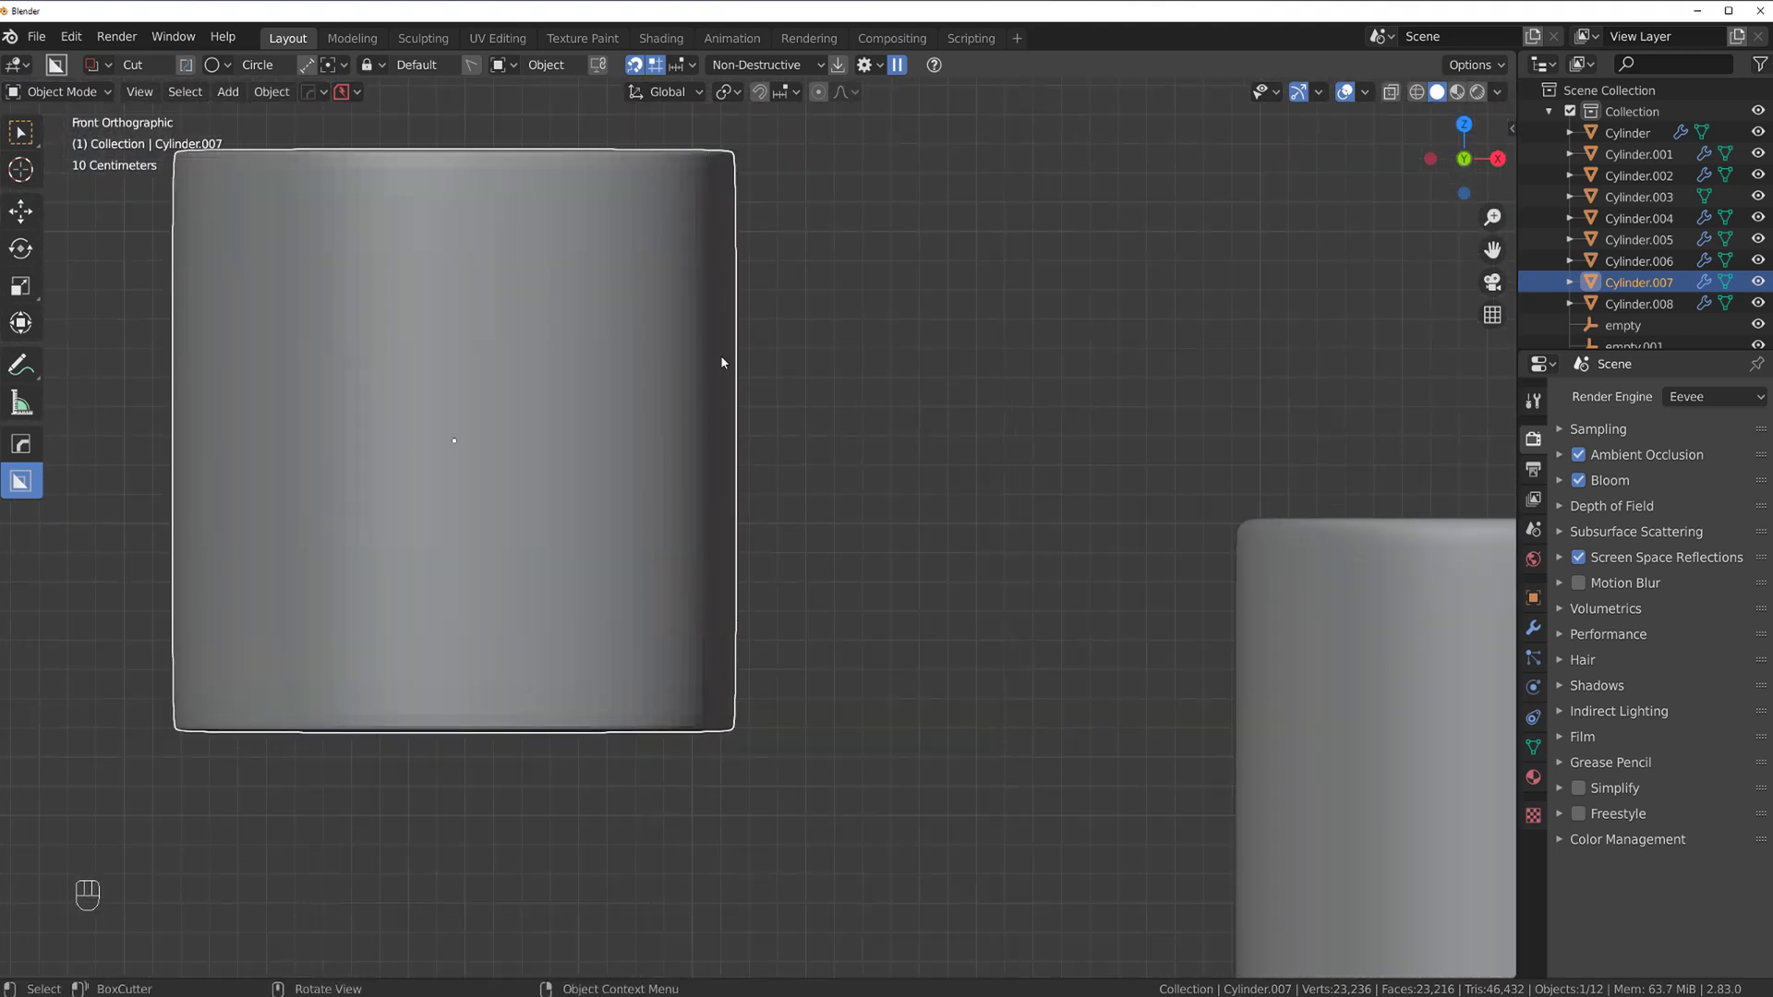
scroll(735, 522, down, 11)
shift+middle_drag(606, 249, 927, 460)
scroll(927, 460, up, 1)
scroll(926, 461, down, 3)
key(KP_5)
scroll(824, 562, up, 1)
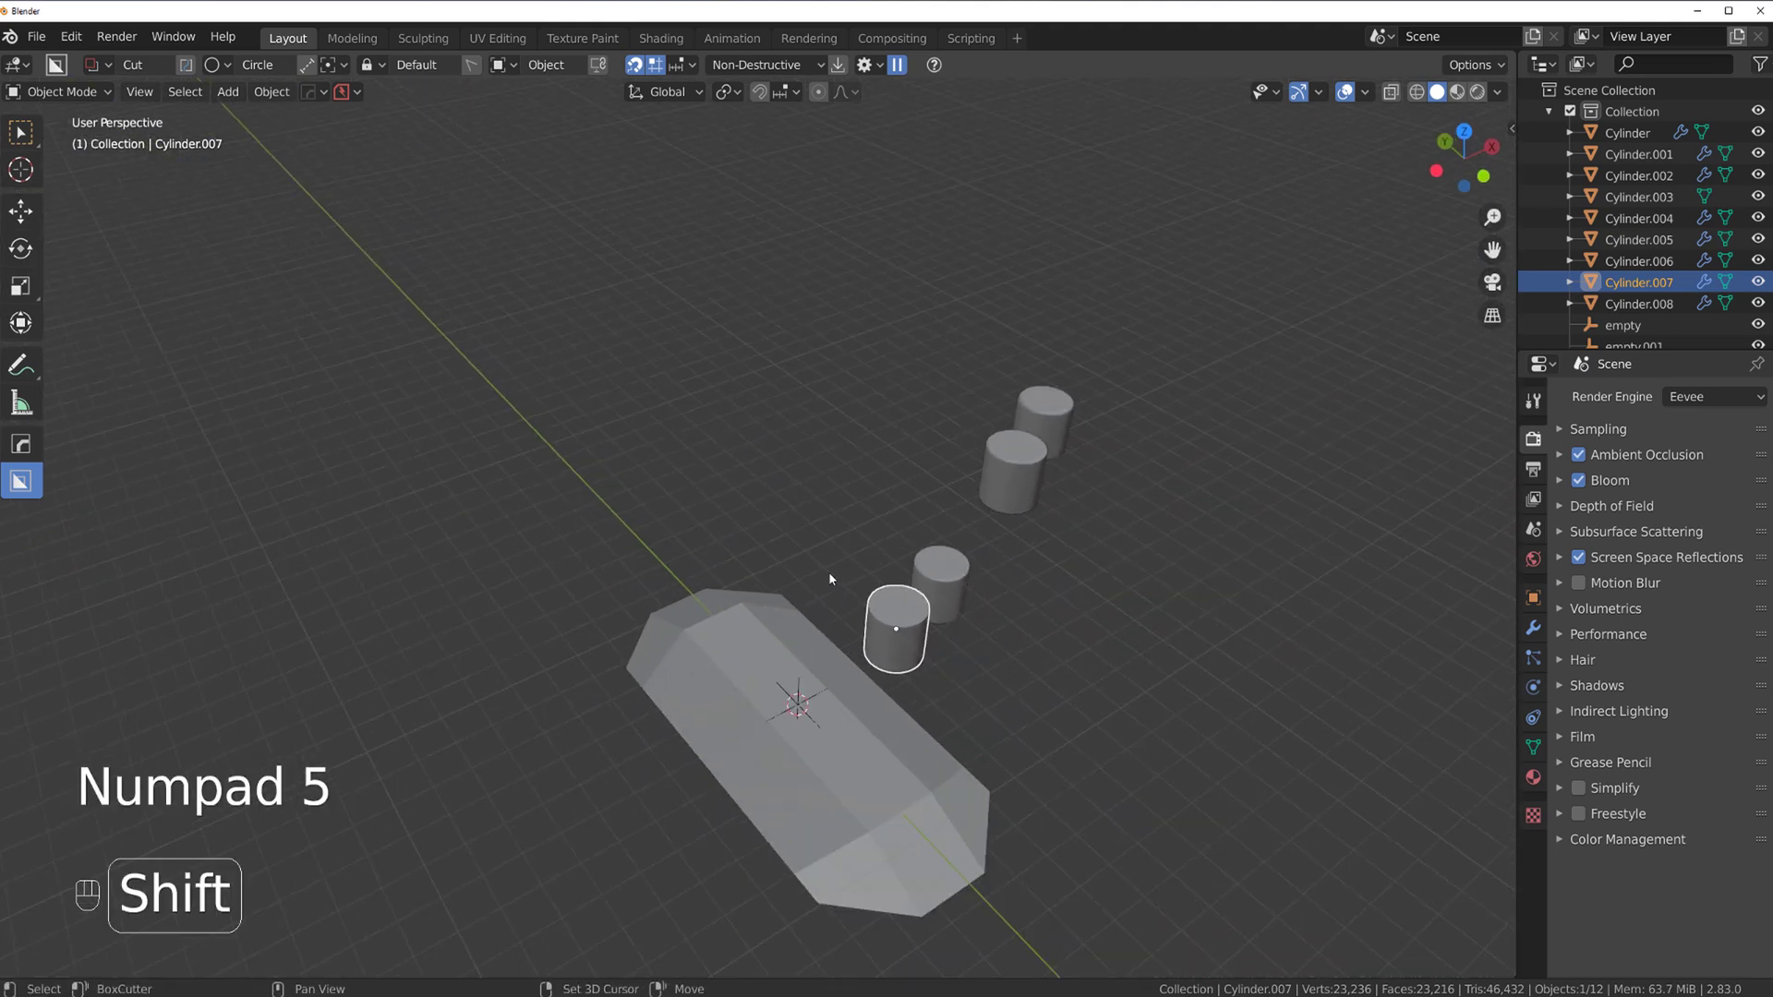
- Delete the four cylinders standing beside the faceted elongated body, restoring and keeping the body itself
shift+middle_drag(824, 561, 752, 382)
scroll(800, 537, up, 2)
click(788, 526)
middle_drag(787, 526, 674, 512)
scroll(674, 512, up, 2)
shift+middle_drag(770, 434, 873, 340)
scroll(819, 428, down, 2)
scroll(733, 425, down, 2)
scroll(730, 407, up, 3)
scroll(729, 407, down, 5)
key(b)
drag(934, 379, 1350, 736)
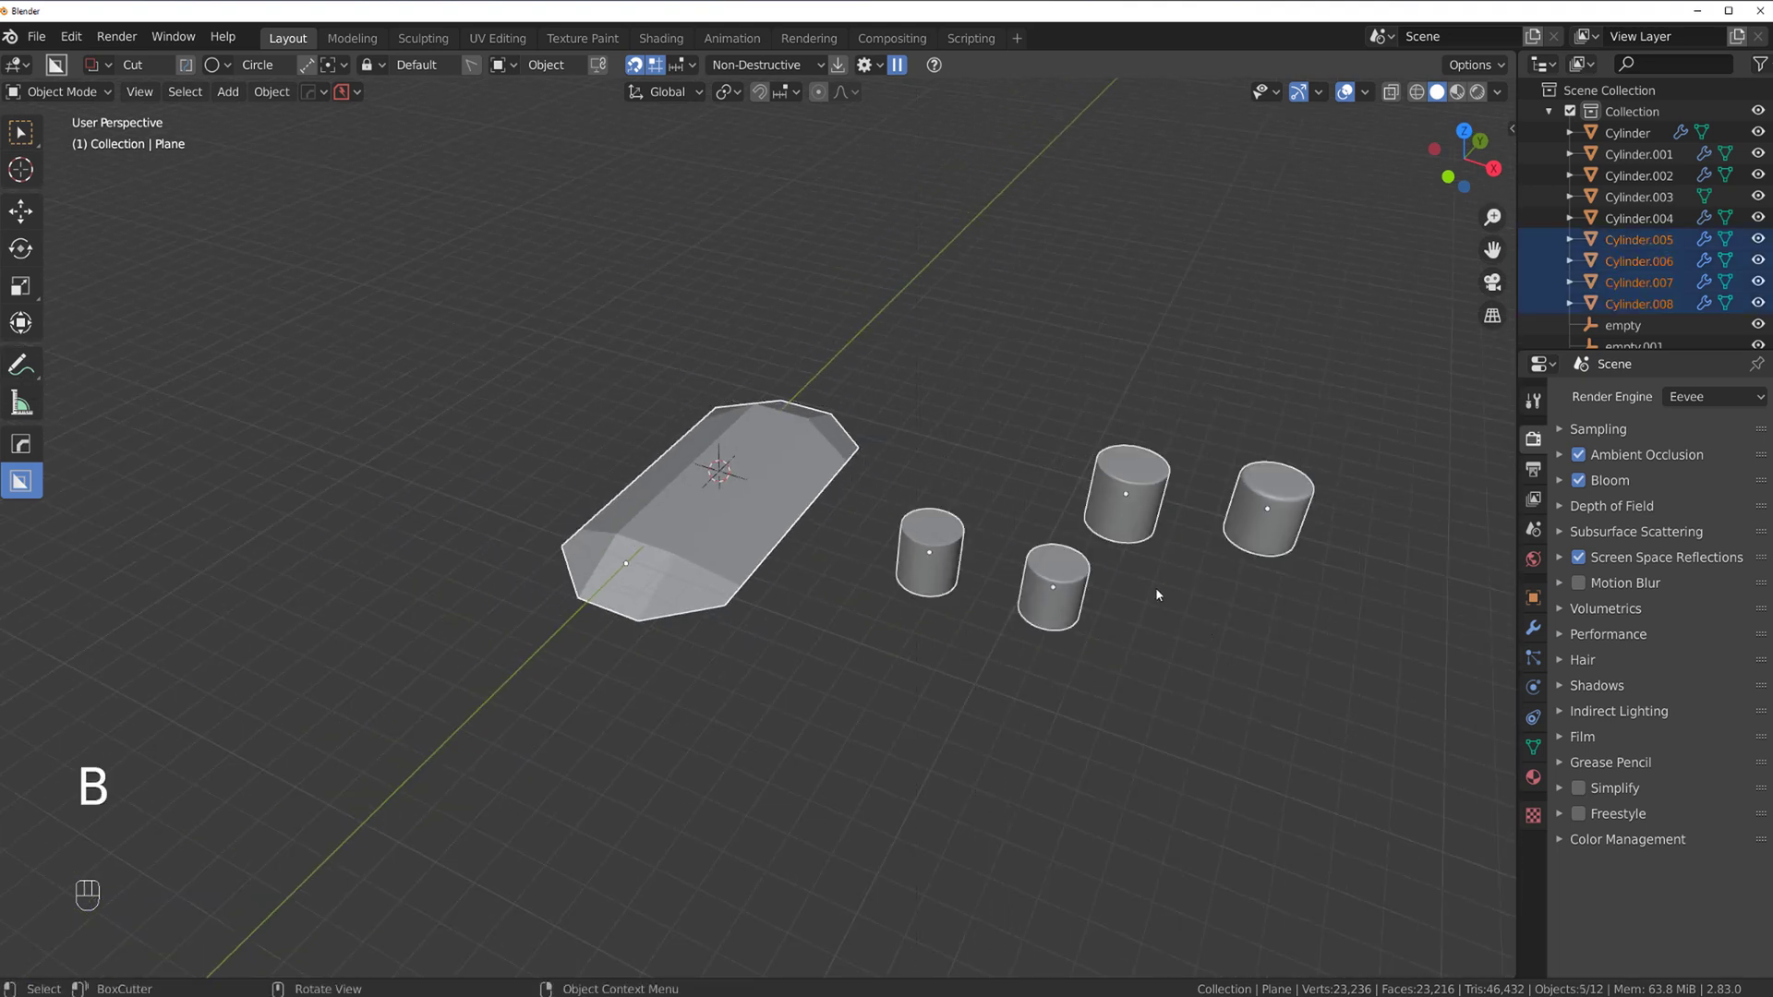
key(x)
key(ctrl+z)
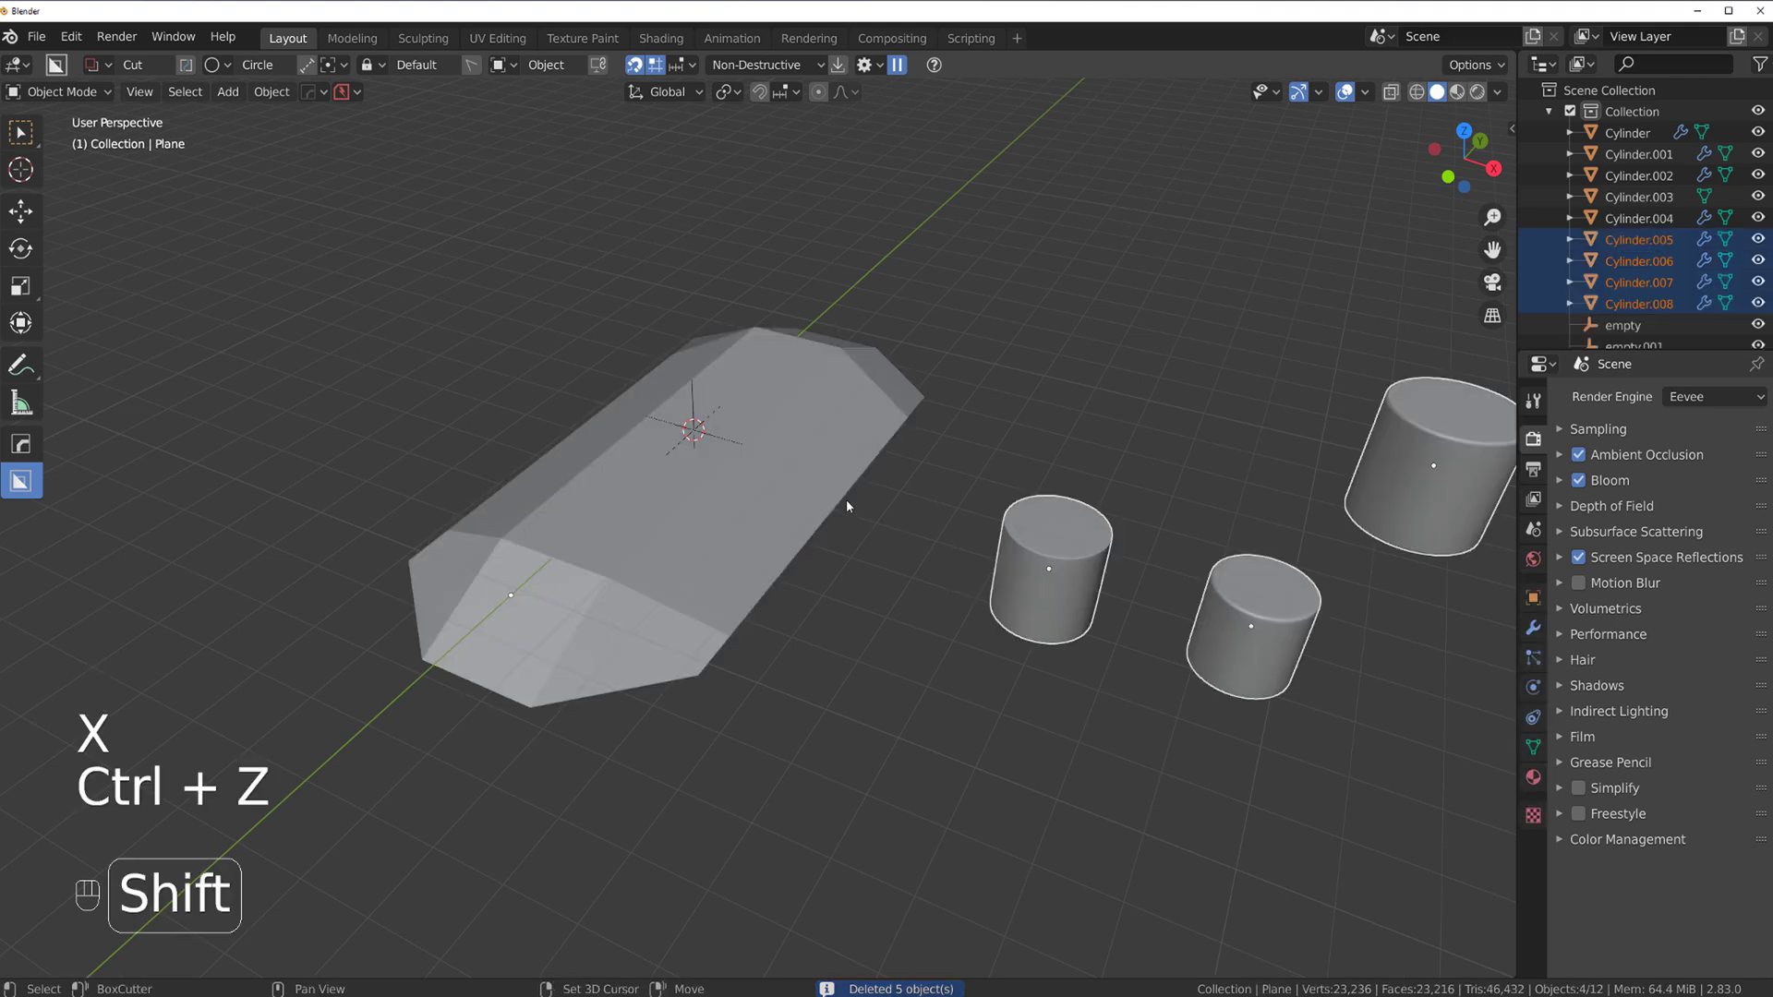
scroll(852, 502, down, 3)
key(x)
scroll(843, 503, up, 5)
scroll(717, 527, down, 2)
- Add a Subdivision modifier to the faceted elongated body and set it to level 2
click(702, 471)
scroll(721, 469, down, 2)
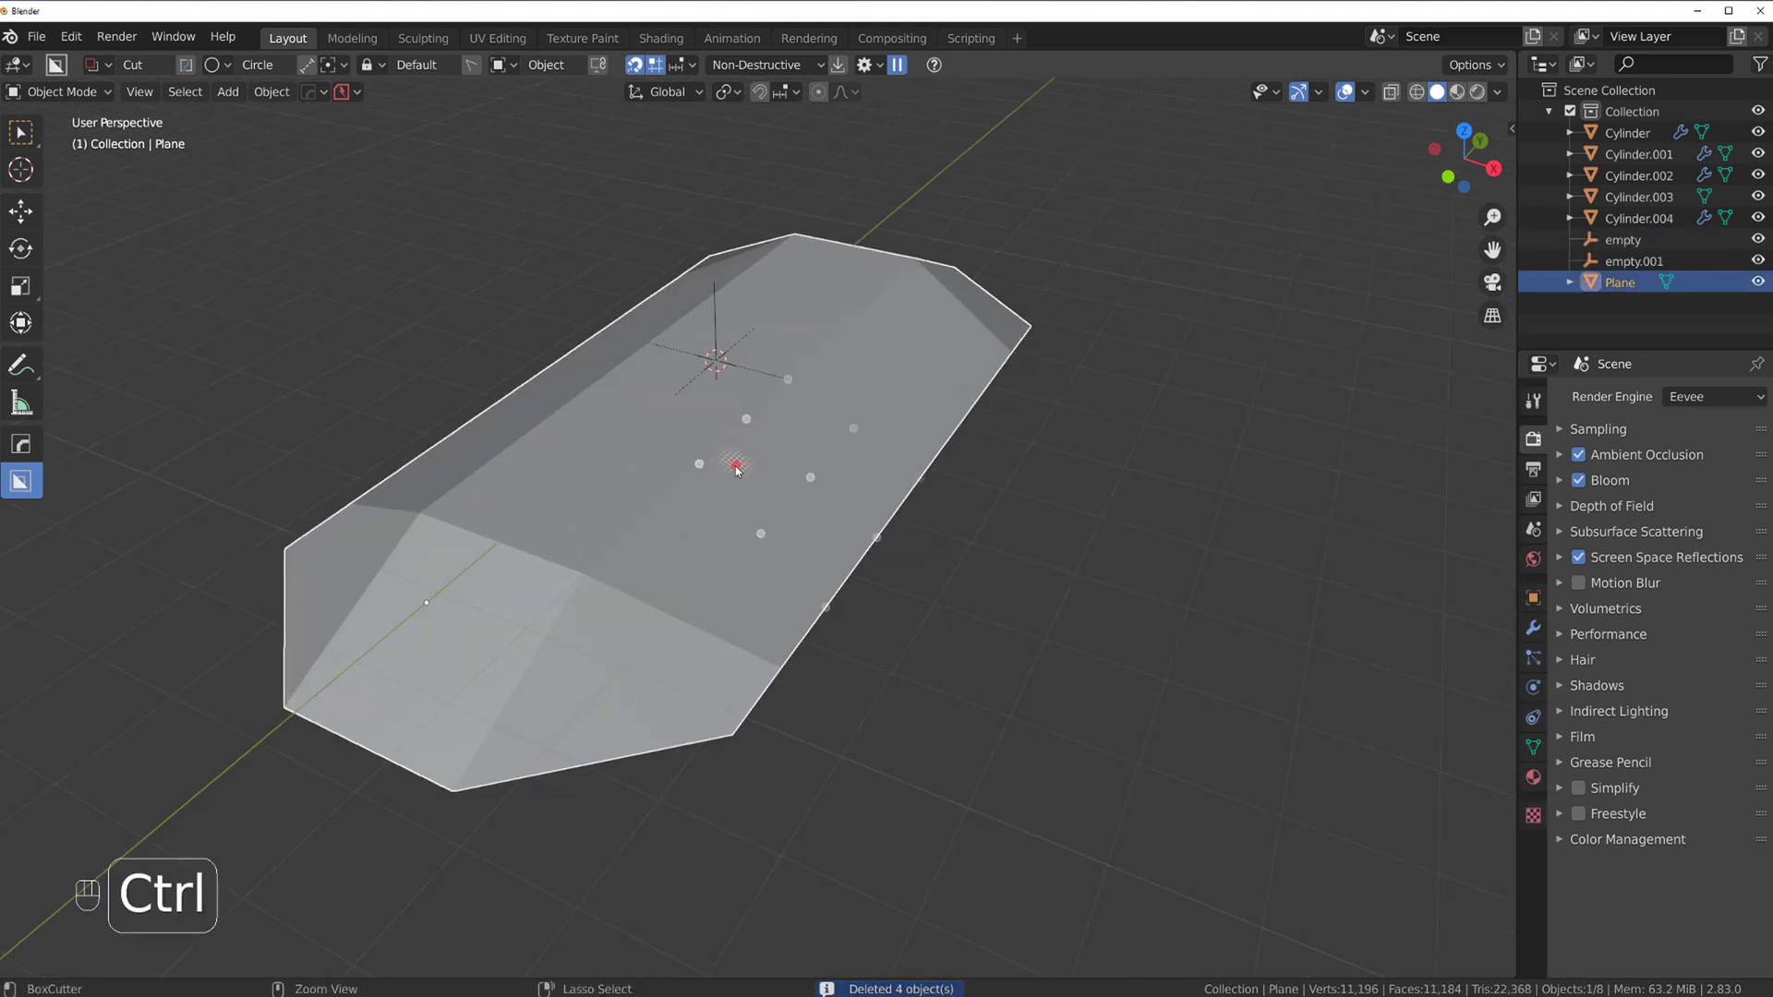
key(ctrl+3)
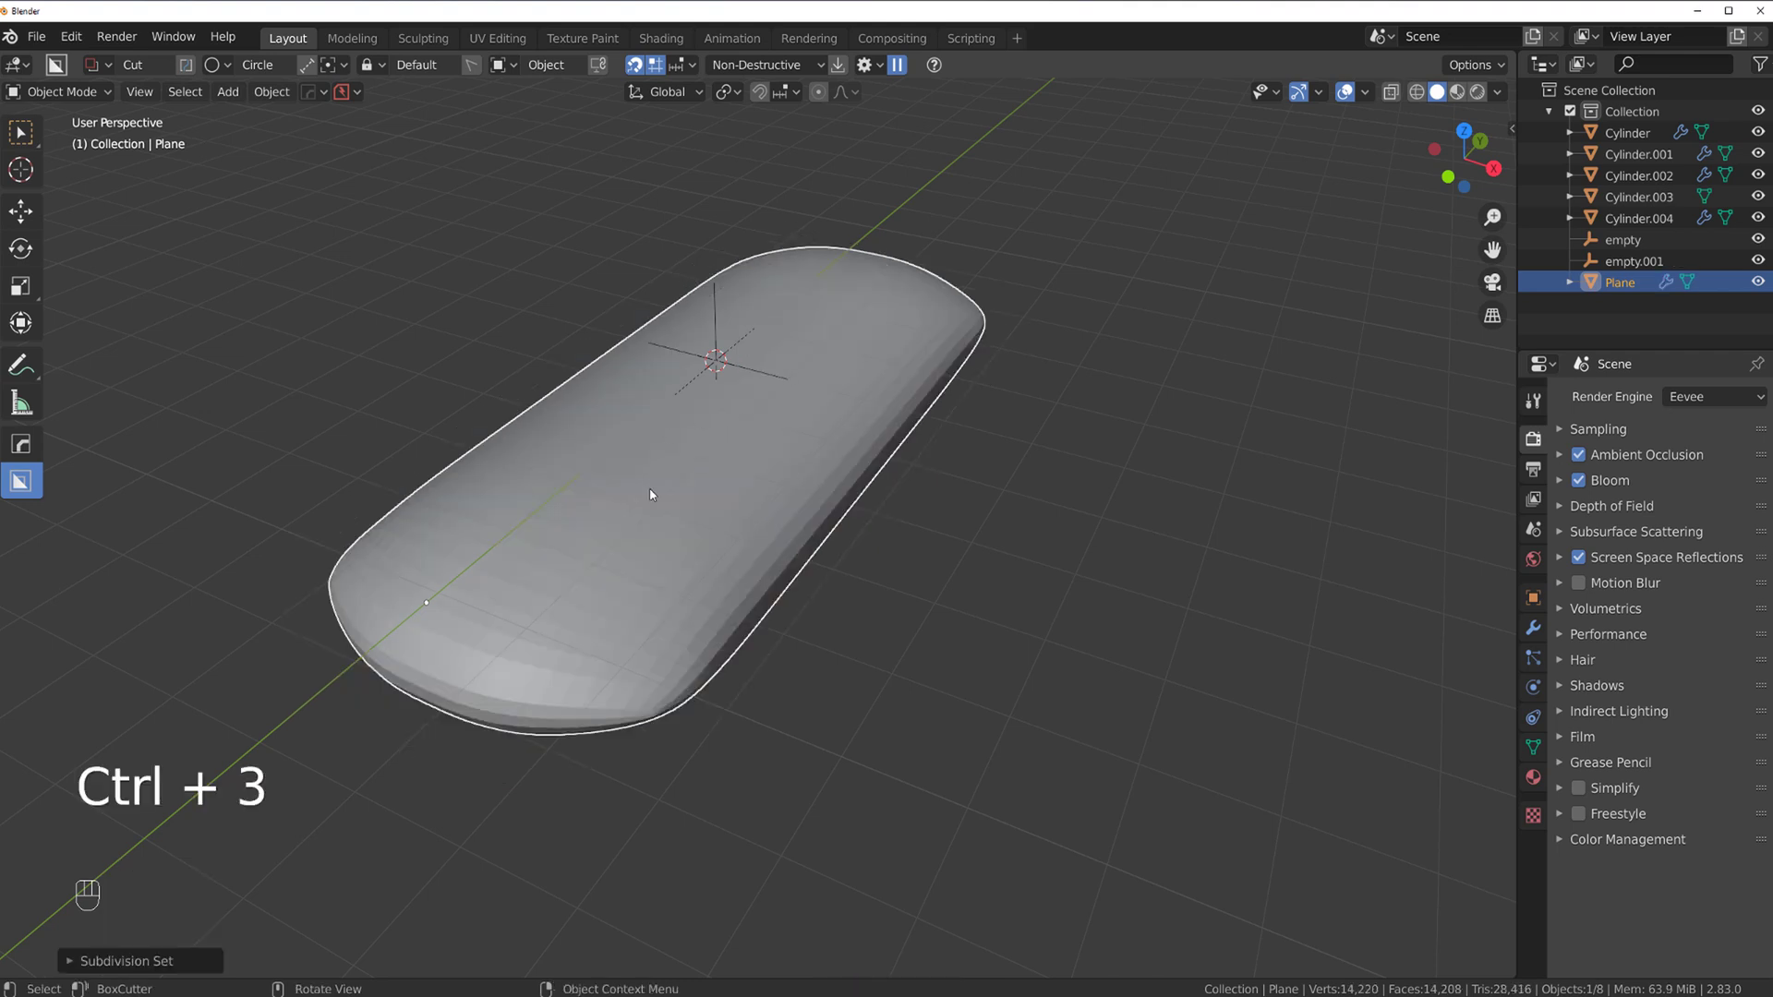
key(ctrl+2)
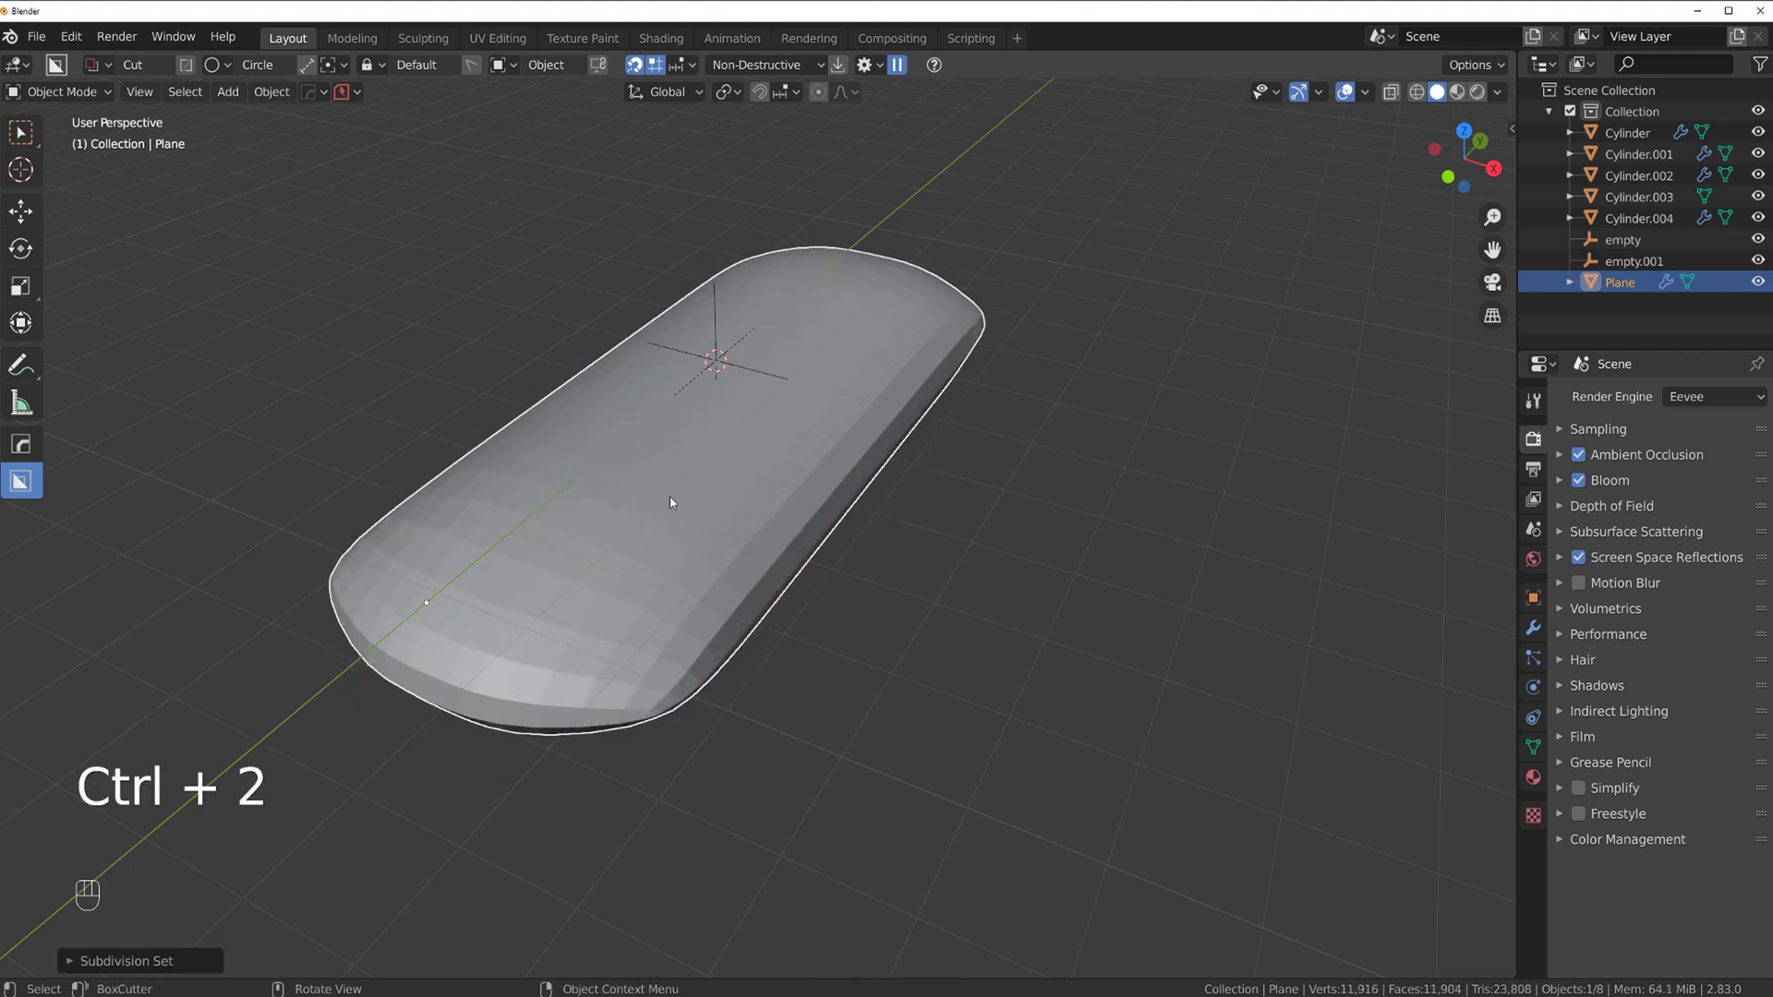
- Merge the close vertex pair at each of the two lower corners of the body's near end with MACHIN3 Smart Vert
middle_drag(635, 634, 665, 609)
key(Tab)
key(Tab)
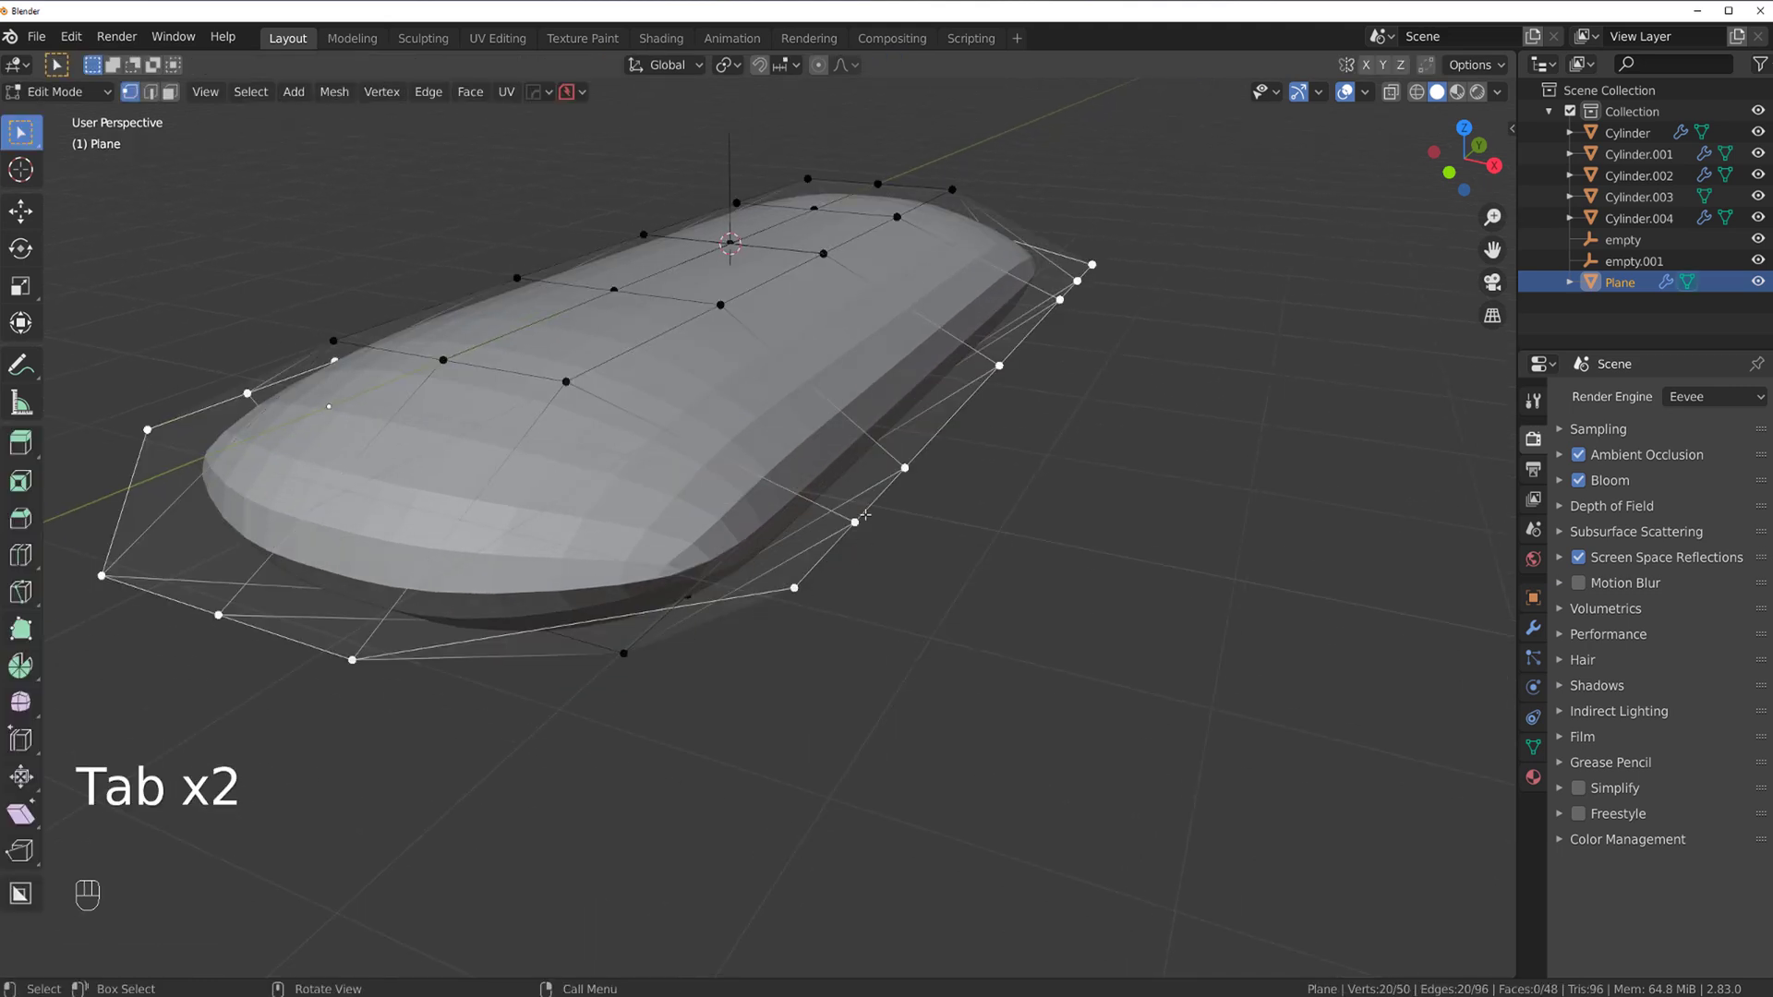
click(854, 524)
shift+click(798, 596)
key(1)
scroll(776, 645, down, 3)
middle_drag(776, 645, 769, 589)
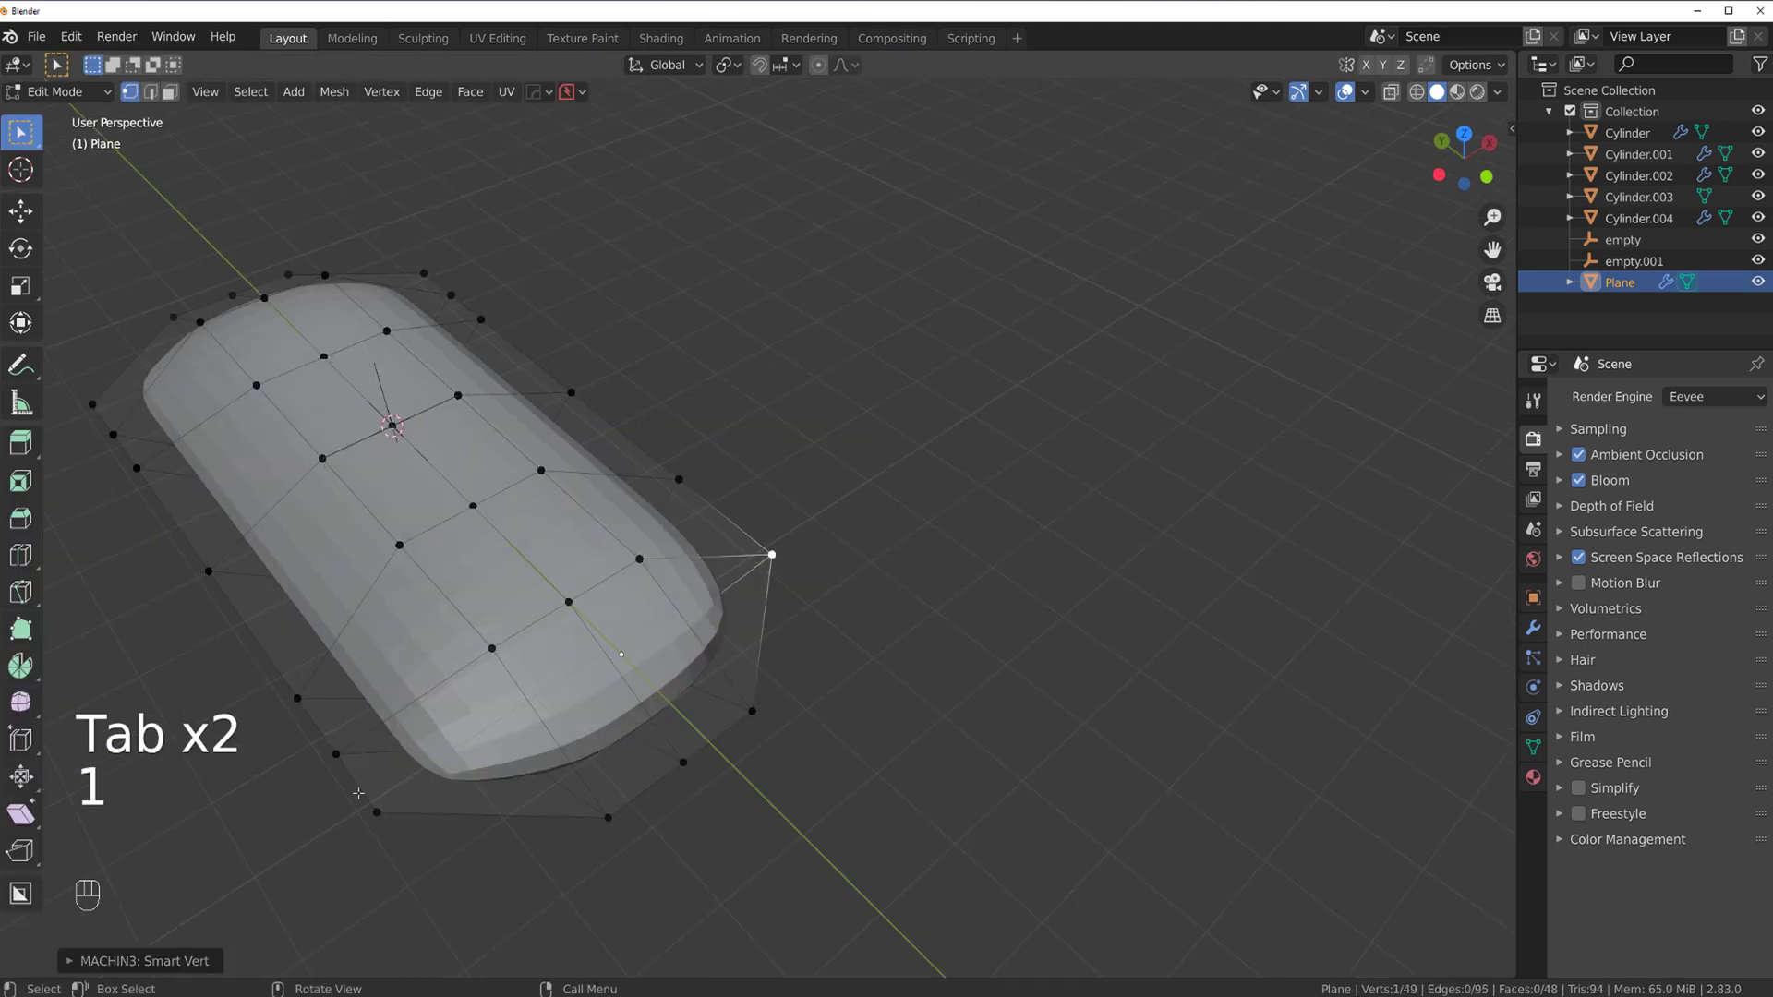
click(336, 754)
shift+click(377, 813)
key(1)
scroll(690, 488, down, 2)
- Mirror the body along its local Y axis about the cursor with Hard Ops and apply the mirror modifier
key(Tab)
key(alt+x)
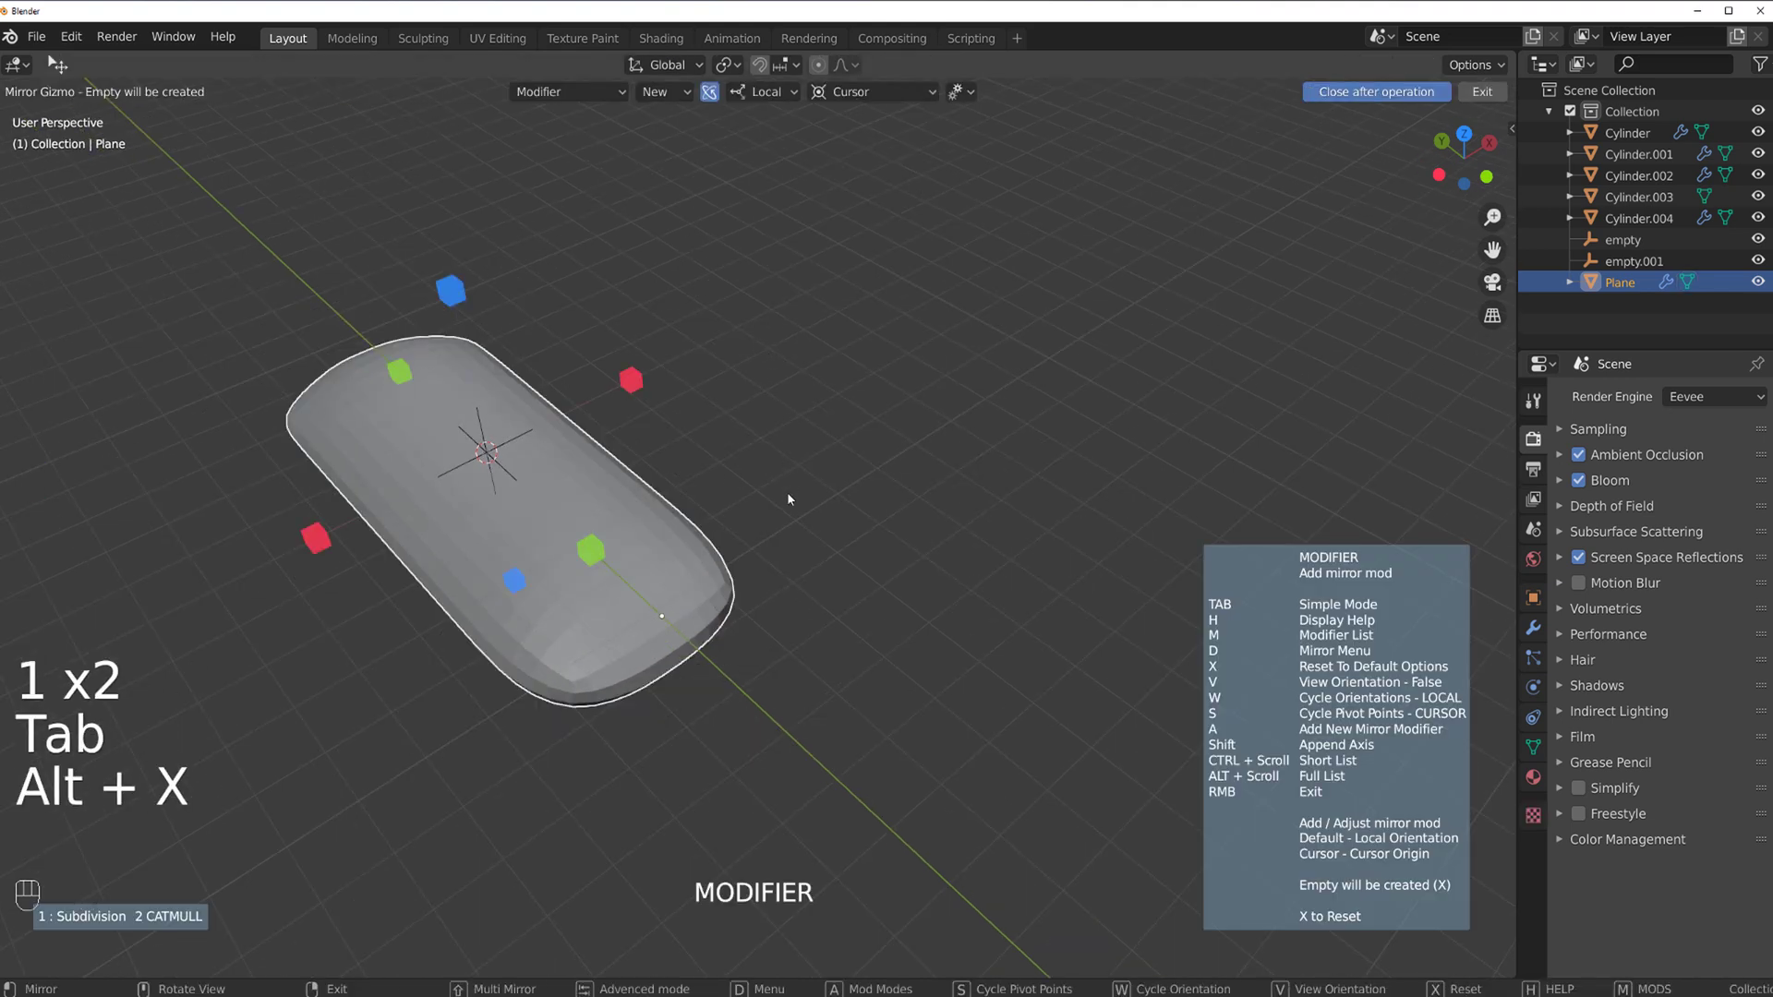
click(591, 551)
key(ctrl+grave)
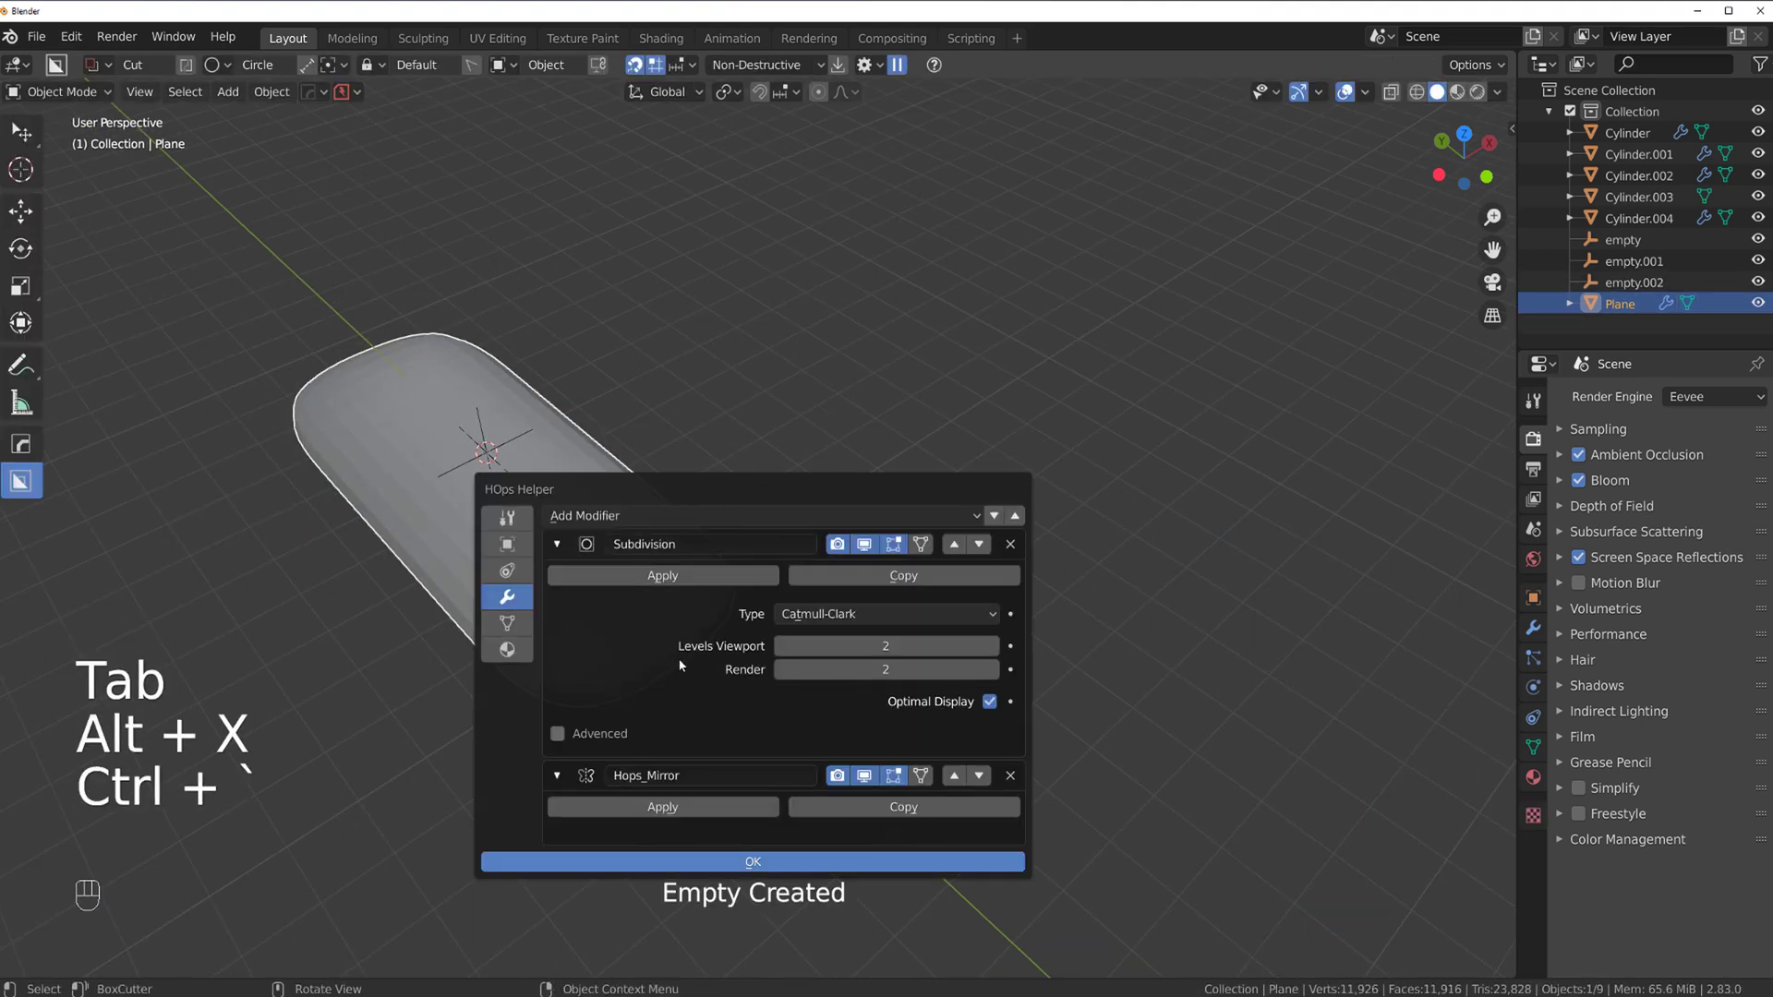
click(693, 576)
click(680, 583)
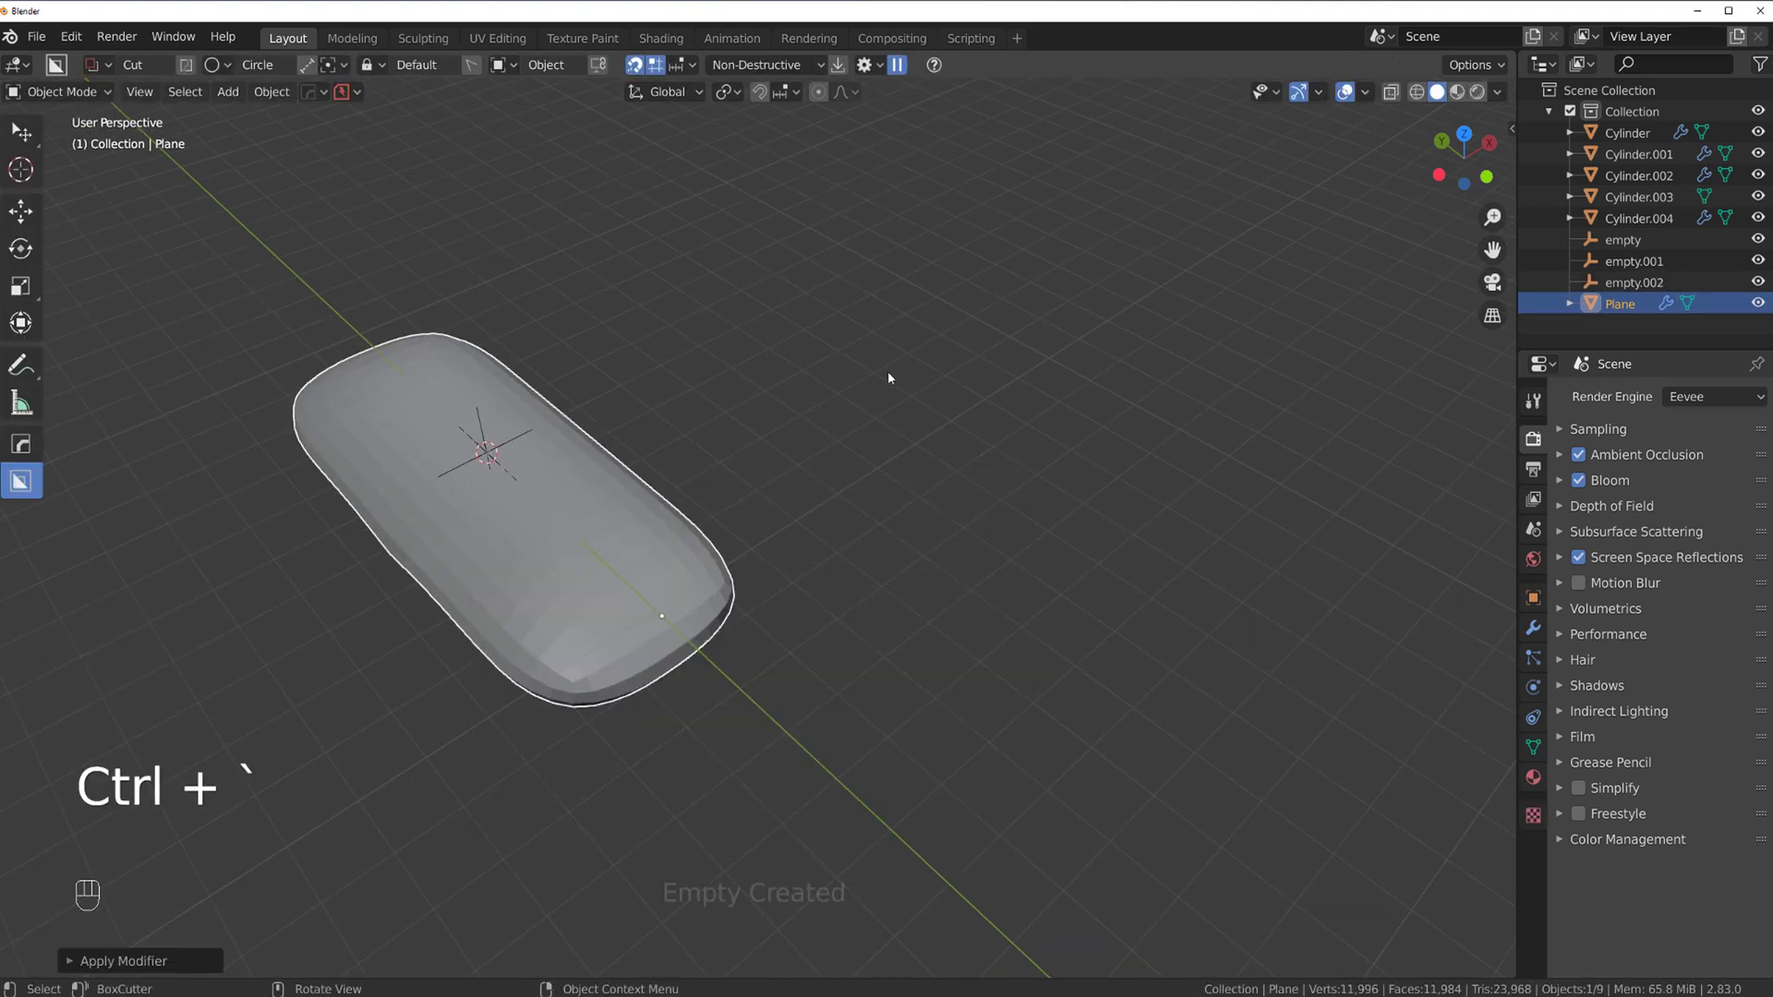
- Dissolve the extra crosswise edge loop on the mirrored body
key(Tab)
middle_drag(755, 499, 554, 522)
shift+middle_drag(935, 395, 609, 380)
scroll(764, 800, up, 4)
shift+middle_drag(764, 800, 724, 396)
alt+shift+click(710, 402)
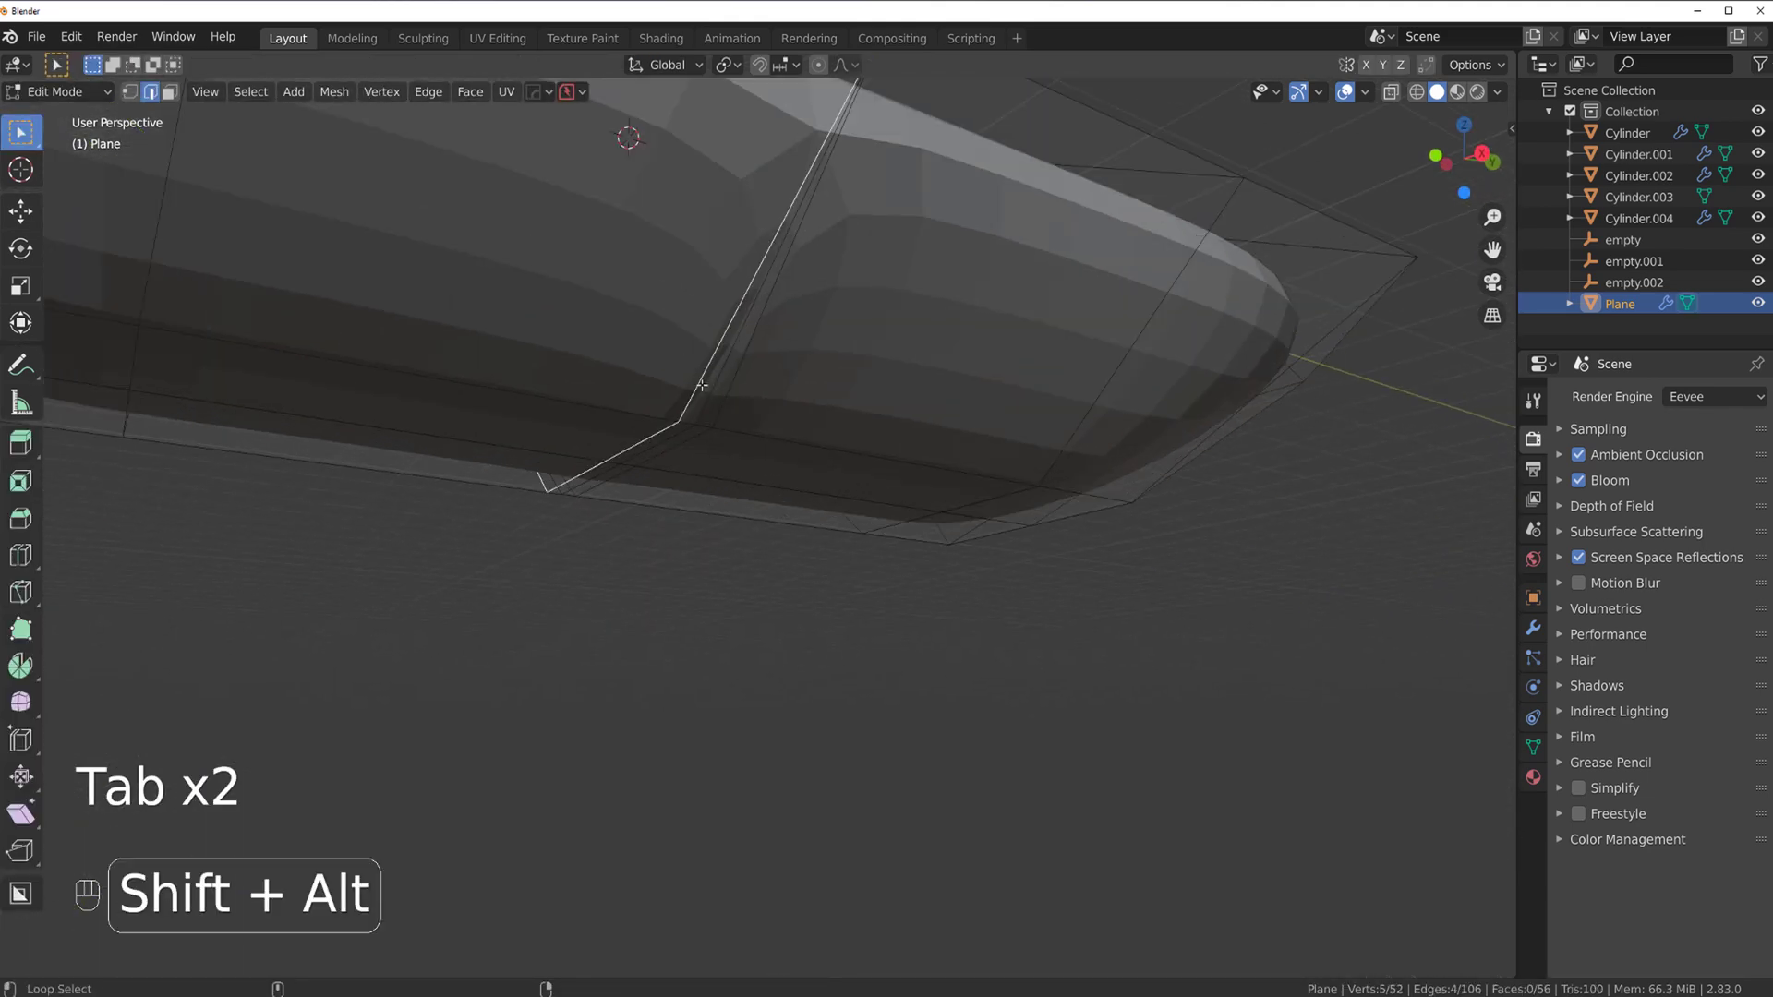
alt+shift+click(746, 442)
key(ctrl+z)
key(x)
click(745, 441)
middle_drag(746, 442, 786, 457)
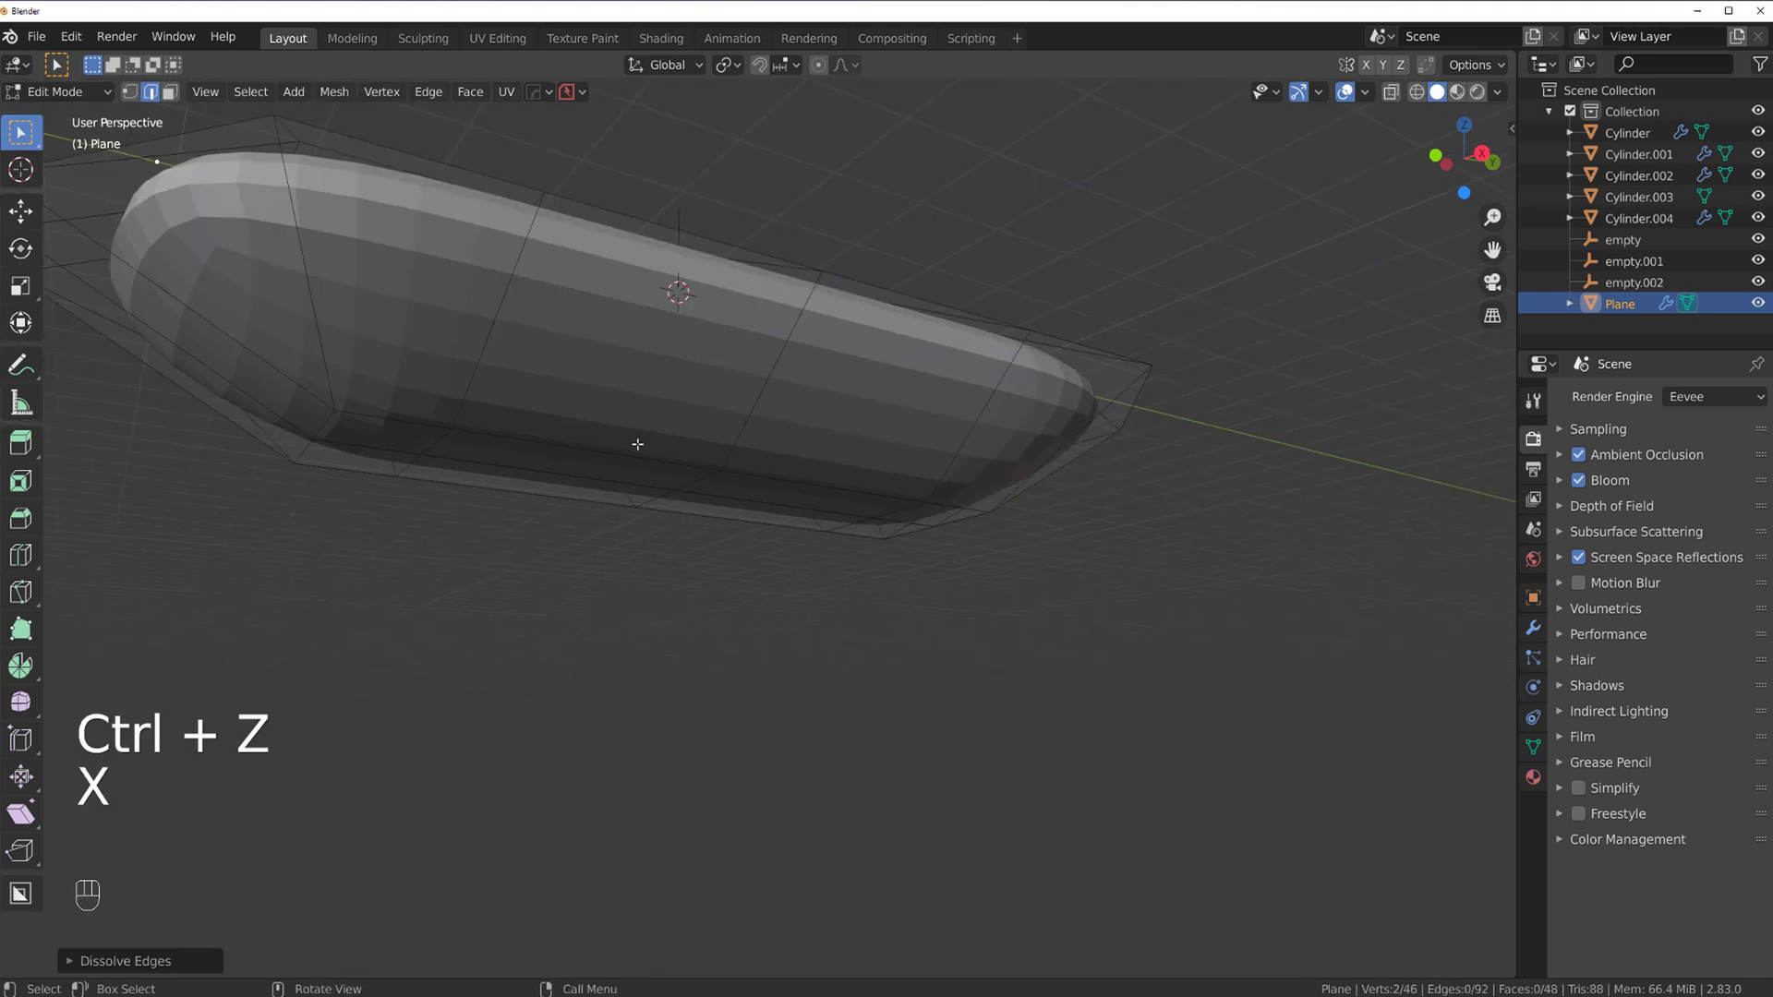
- Add a three-segment HOps Bevel about 0.027 m wide to the body and move it above the Subdivision modifier
alt+click(786, 460)
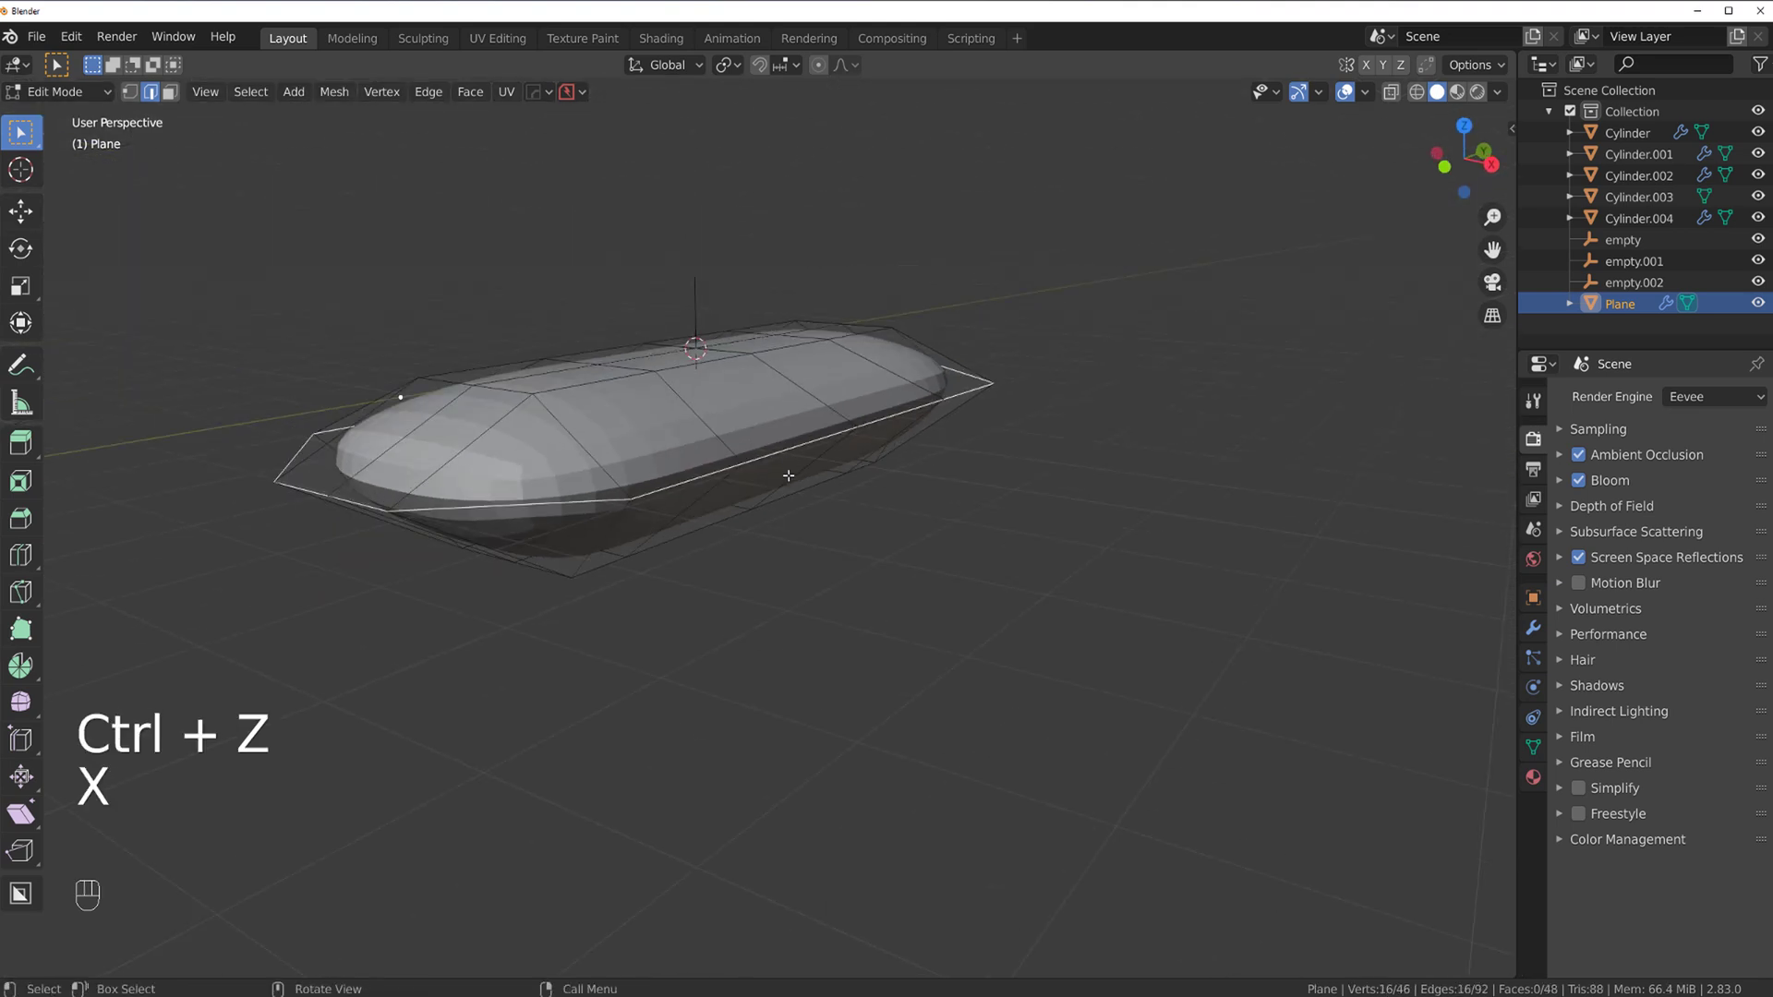
key(Tab)
right_click(706, 418)
shift+middle_drag(644, 422, 684, 515)
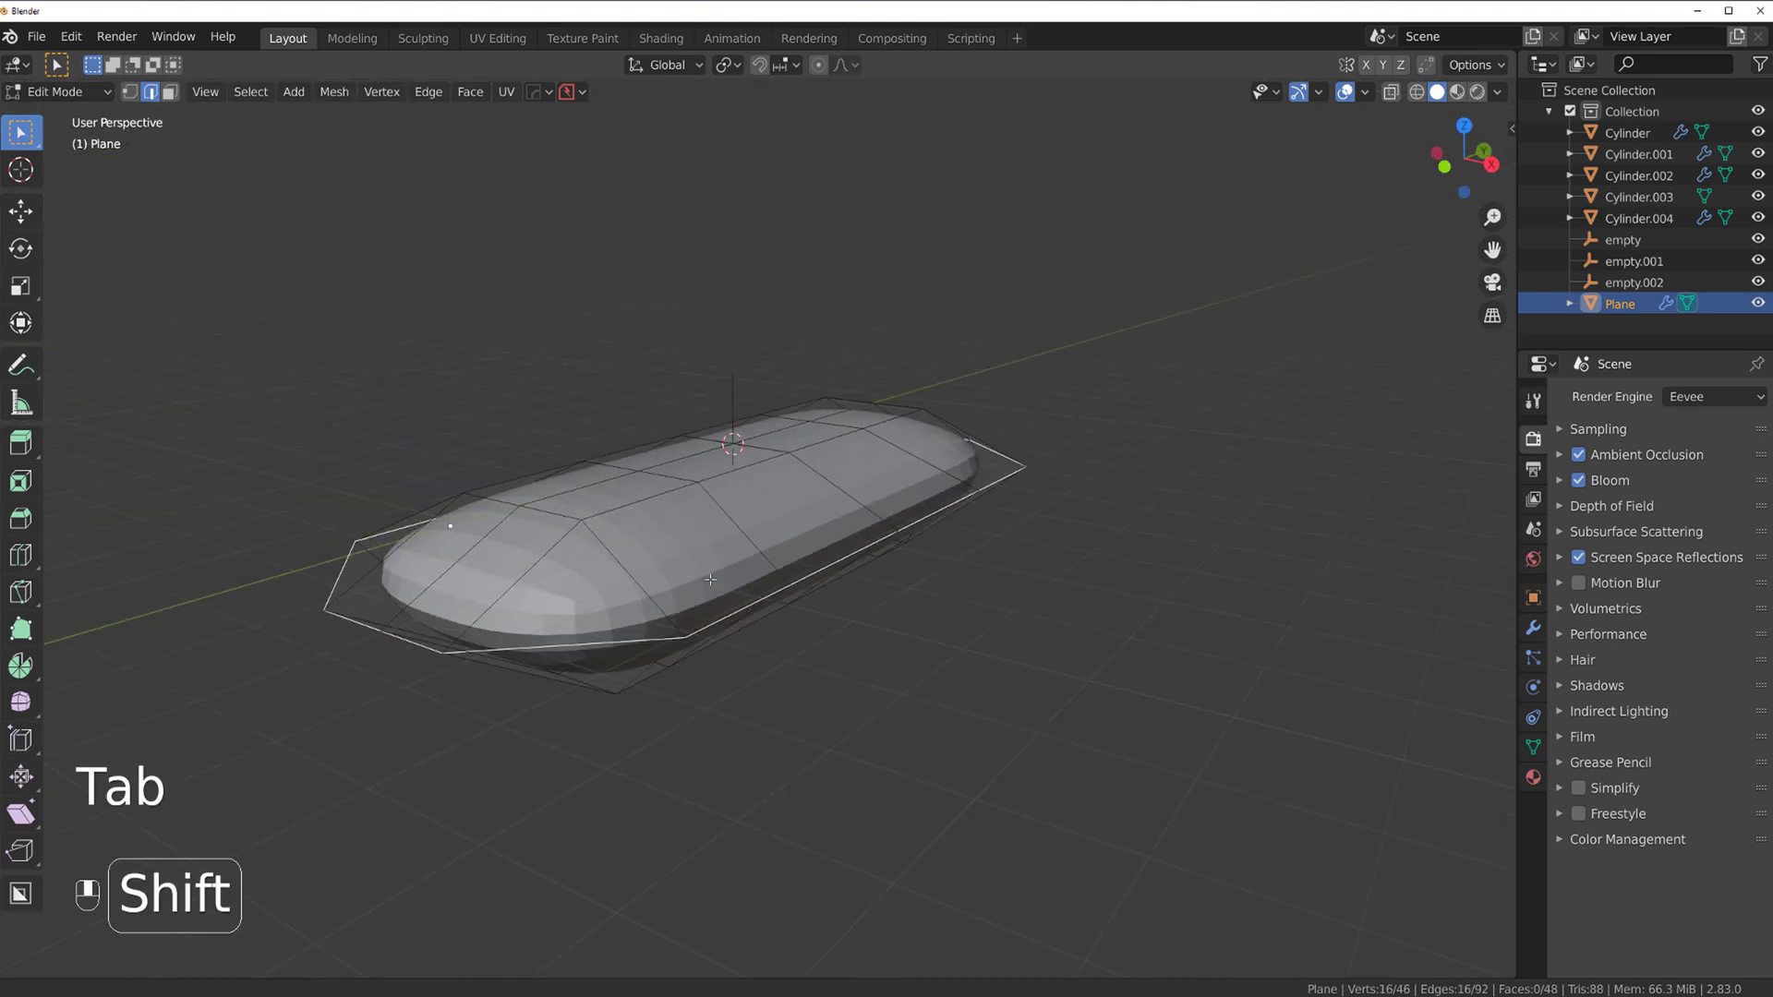
scroll(688, 434, up, 2)
key(Tab)
shift+middle_drag(693, 348, 735, 318)
key(q)
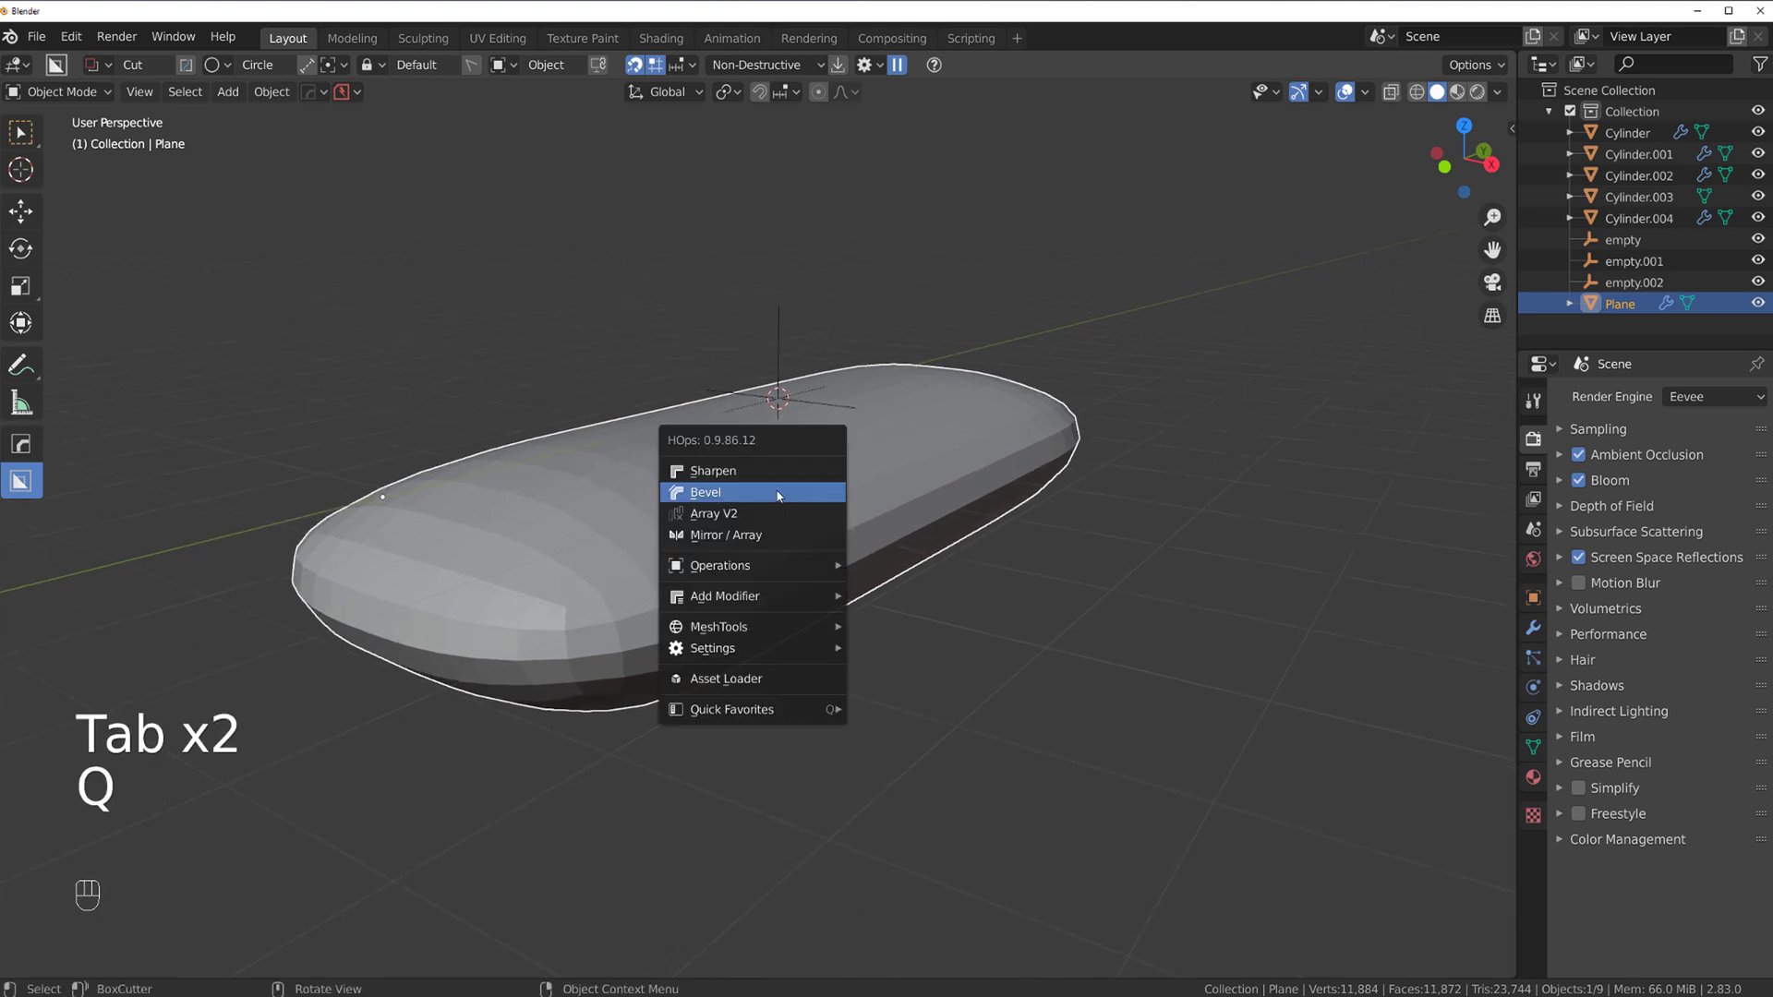
click(778, 493)
click(759, 496)
key(ctrl+grave)
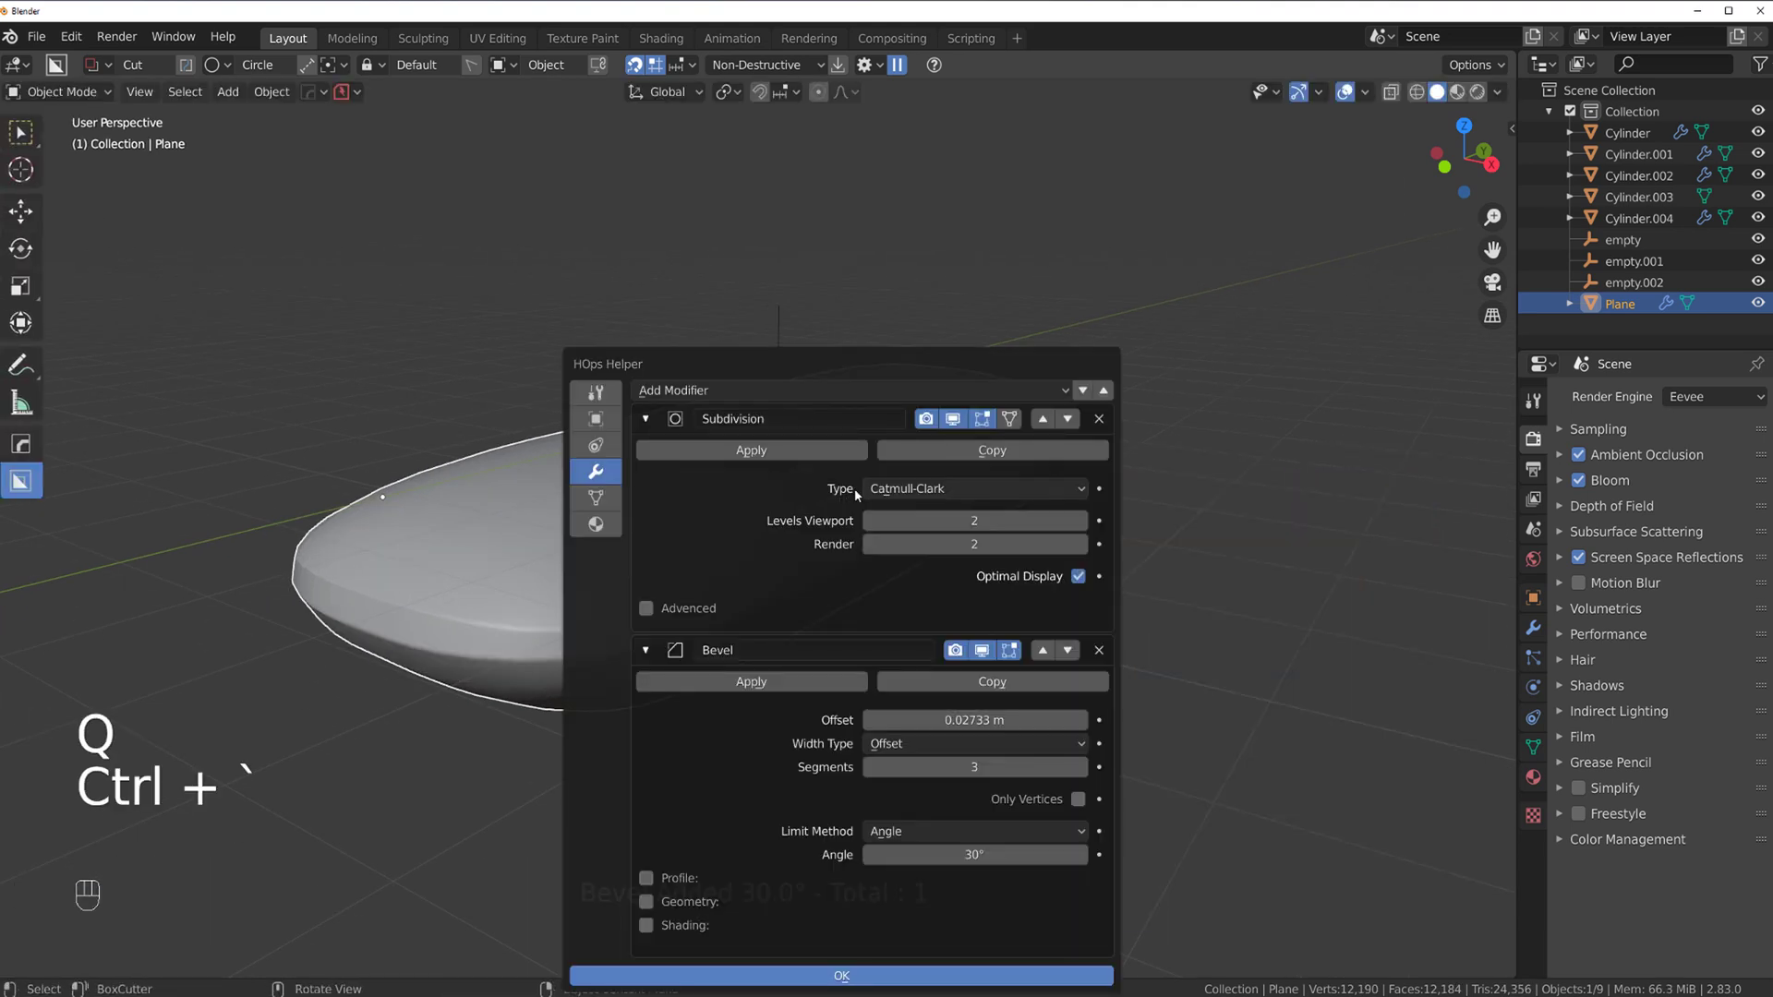
click(1042, 652)
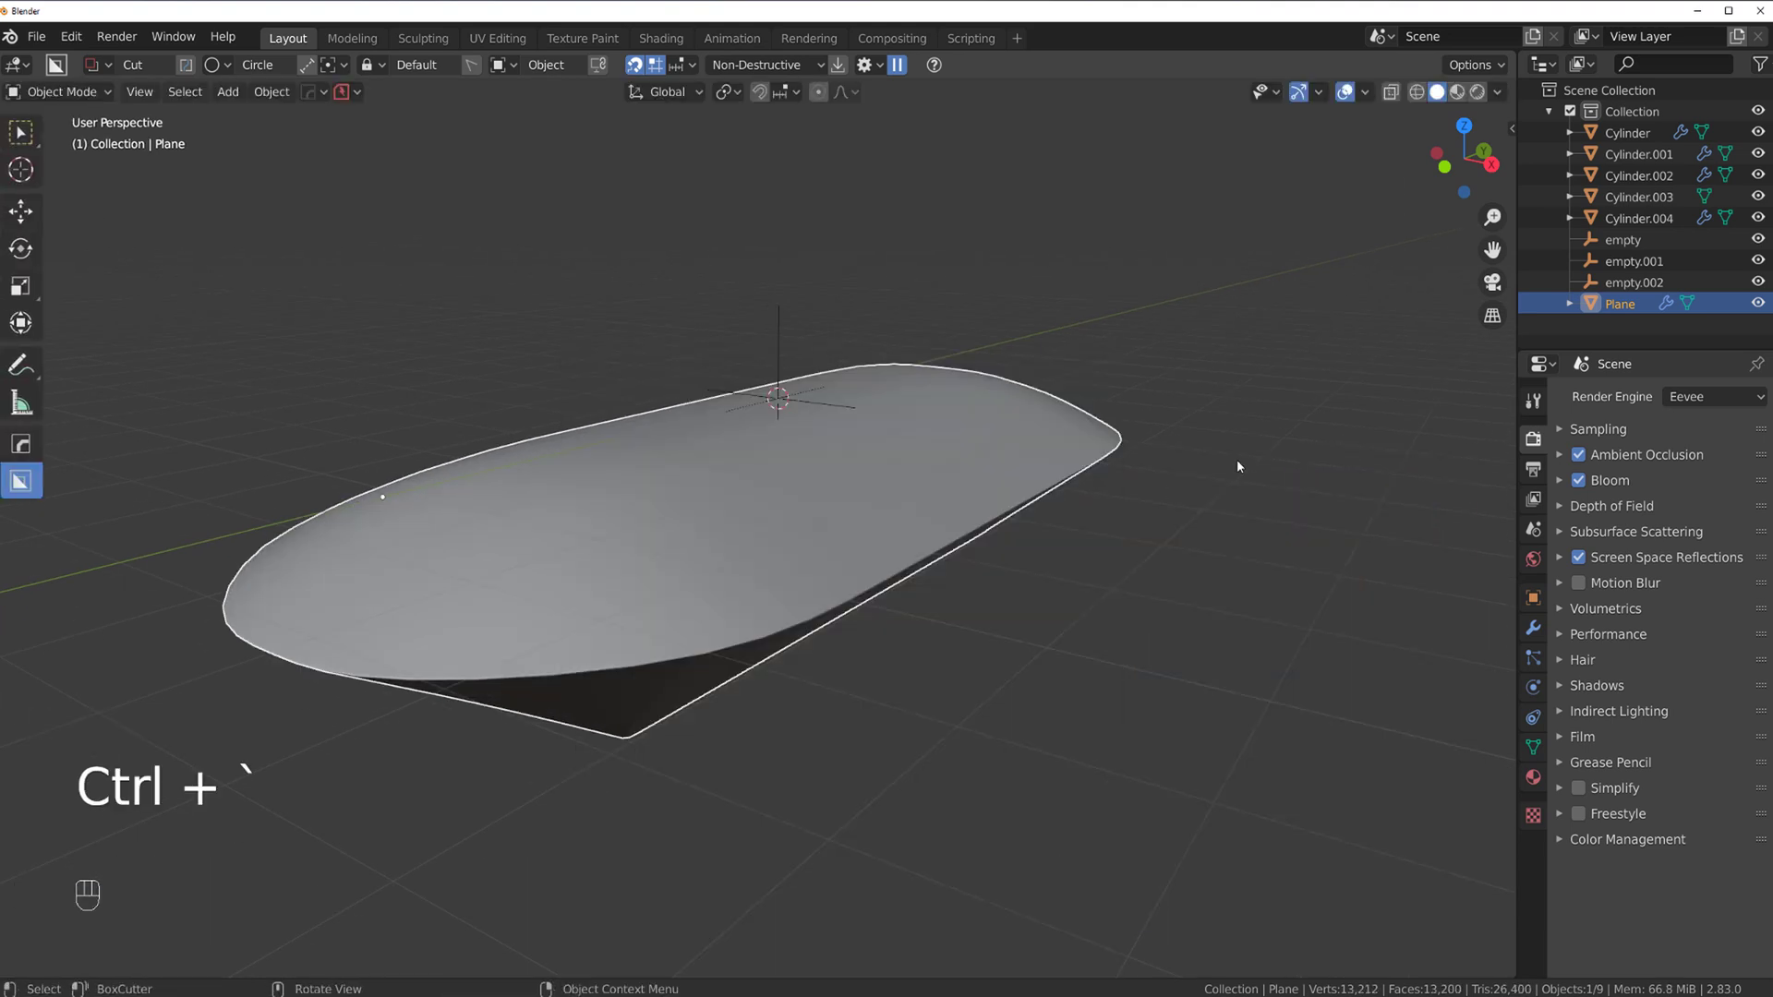
- Bevel the edge loop around the body's widest rim with one segment to form a flat side band
key(Tab)
click(800, 630)
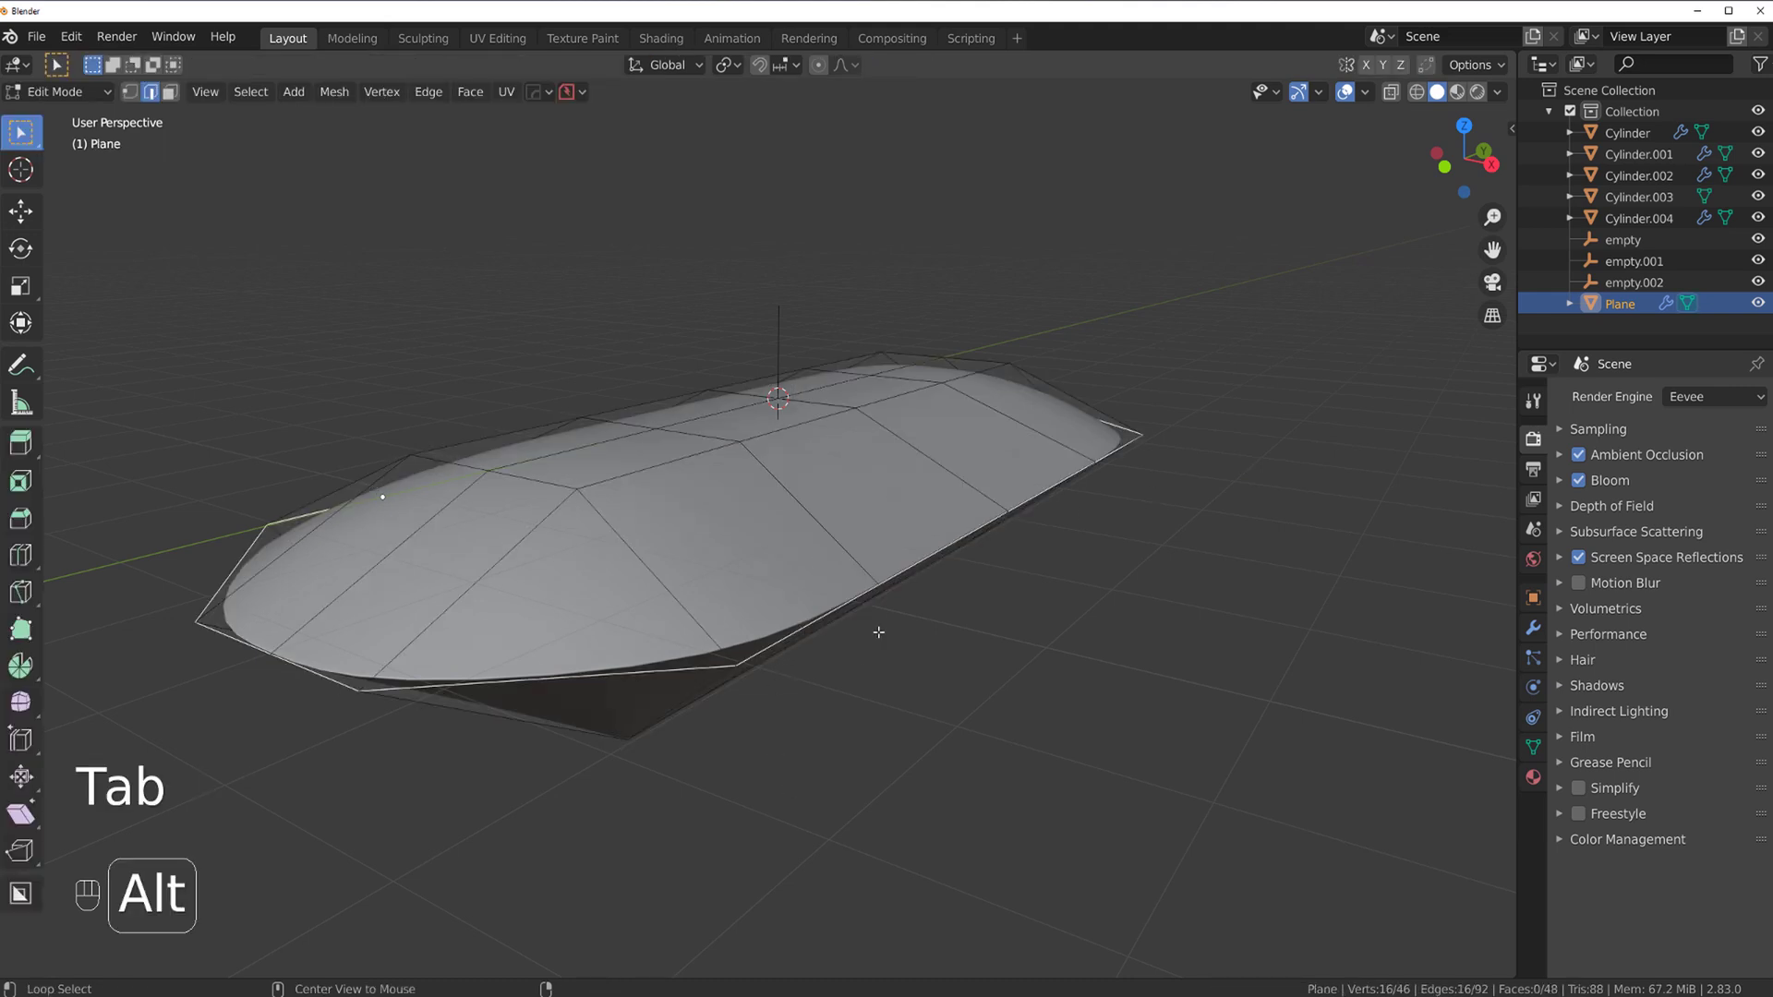
key(ctrl+b)
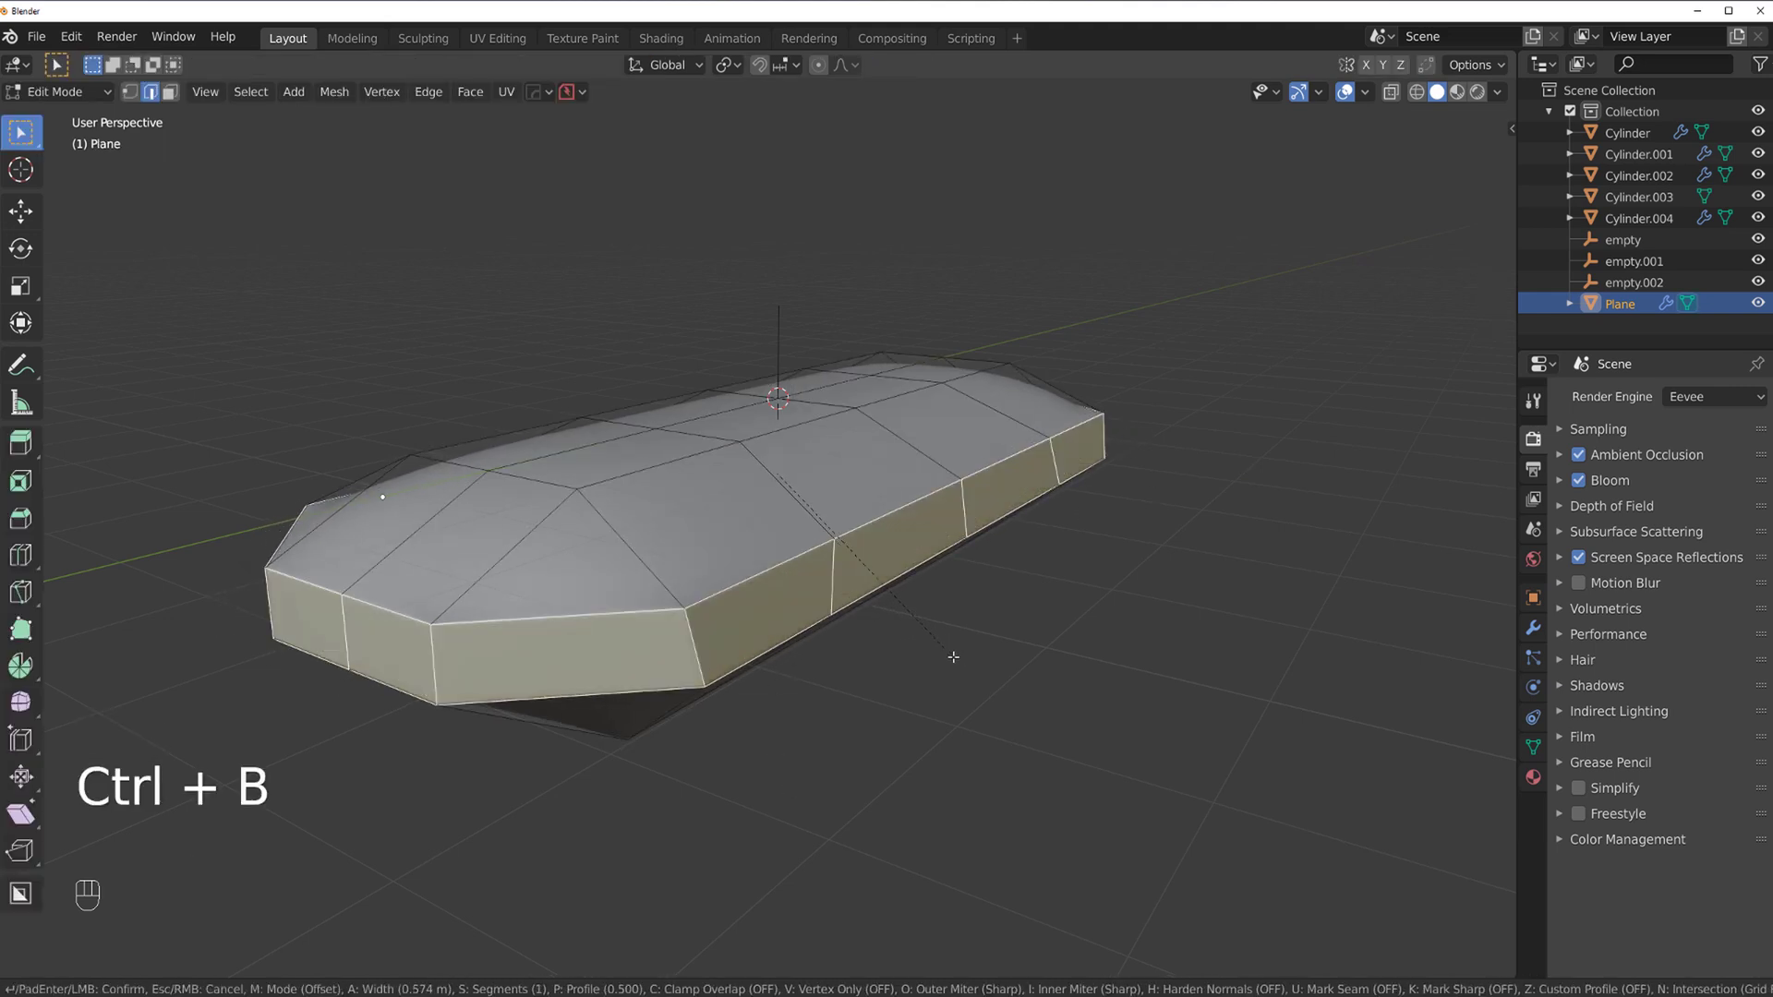
click(939, 651)
key(Tab)
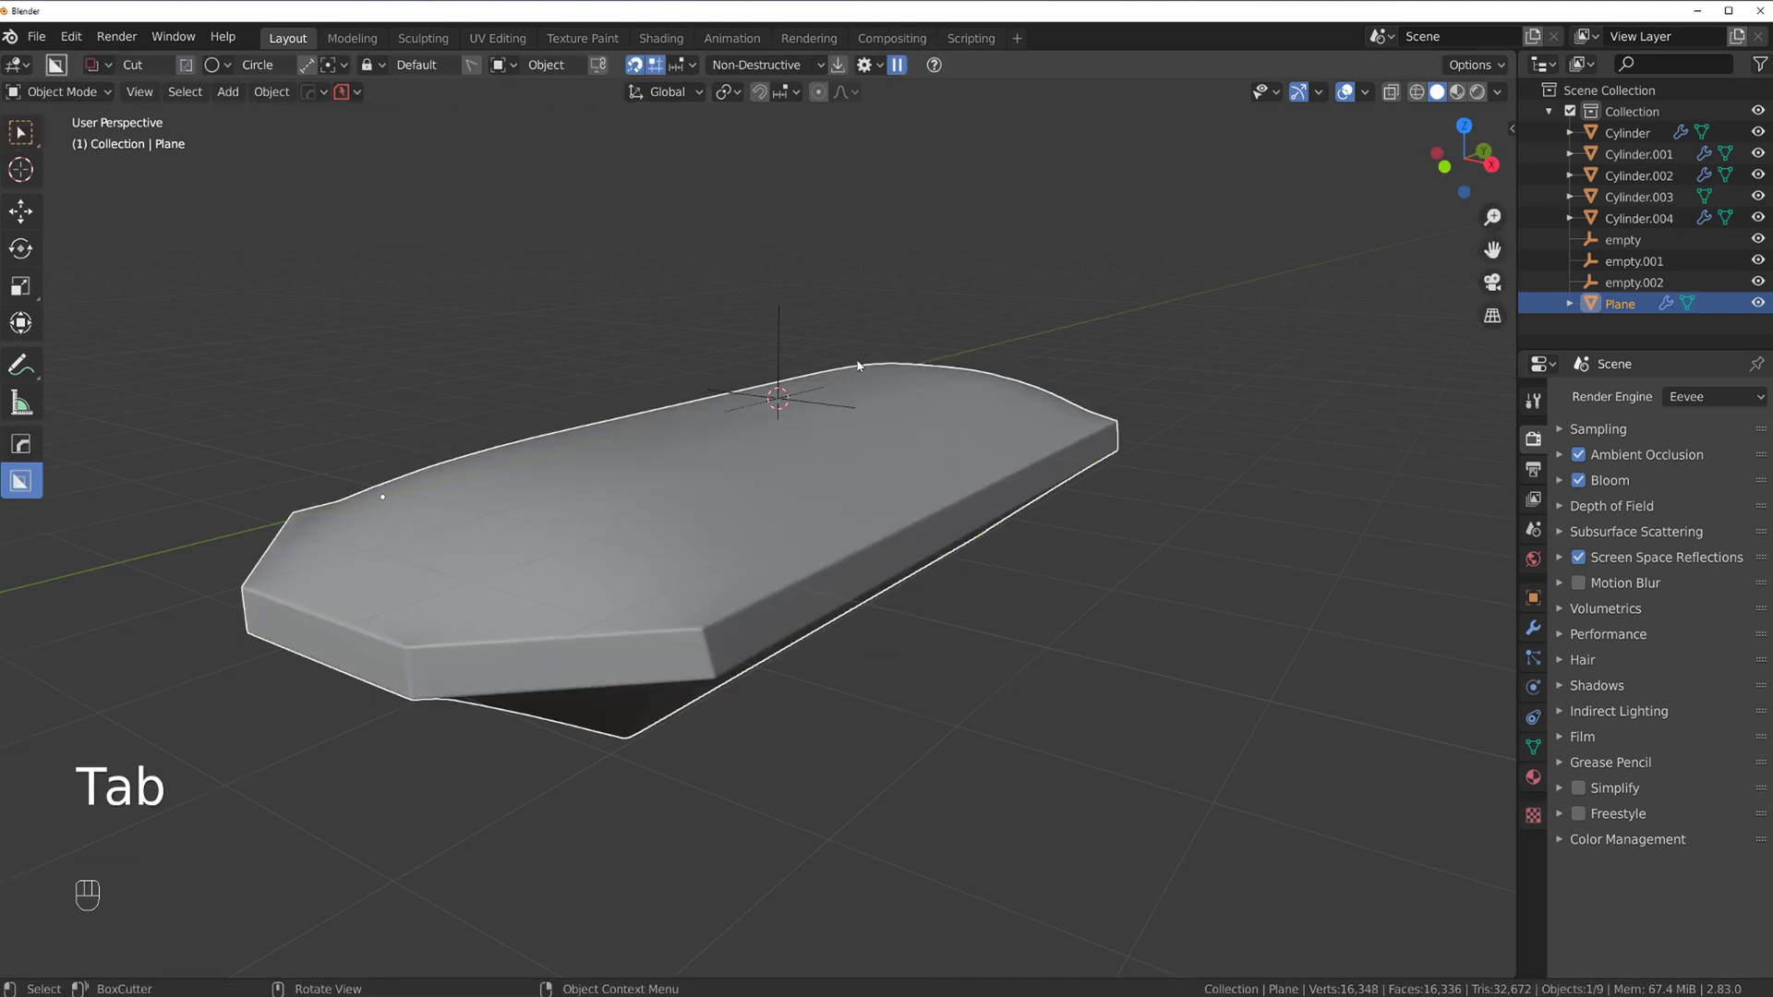
- Examine the body's rim and underside, and toggle the Bevel modifier's viewport display to compare its effect
middle_drag(859, 370, 863, 552)
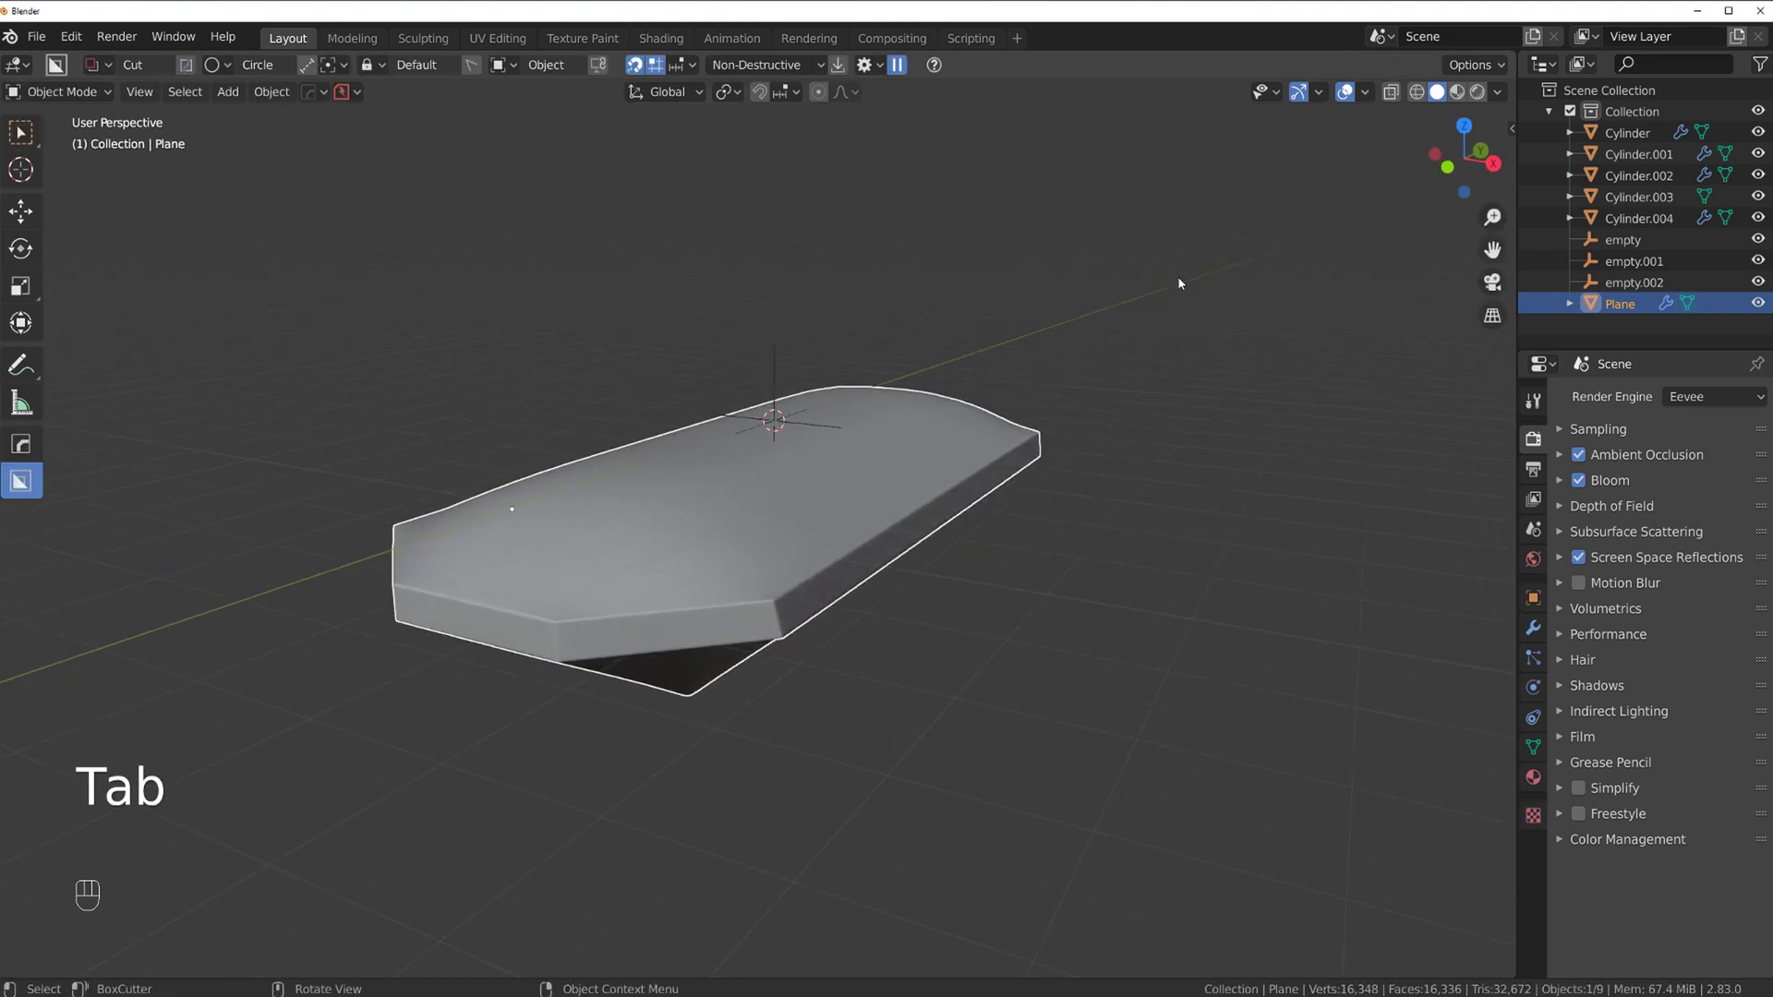
scroll(1177, 275, up, 3)
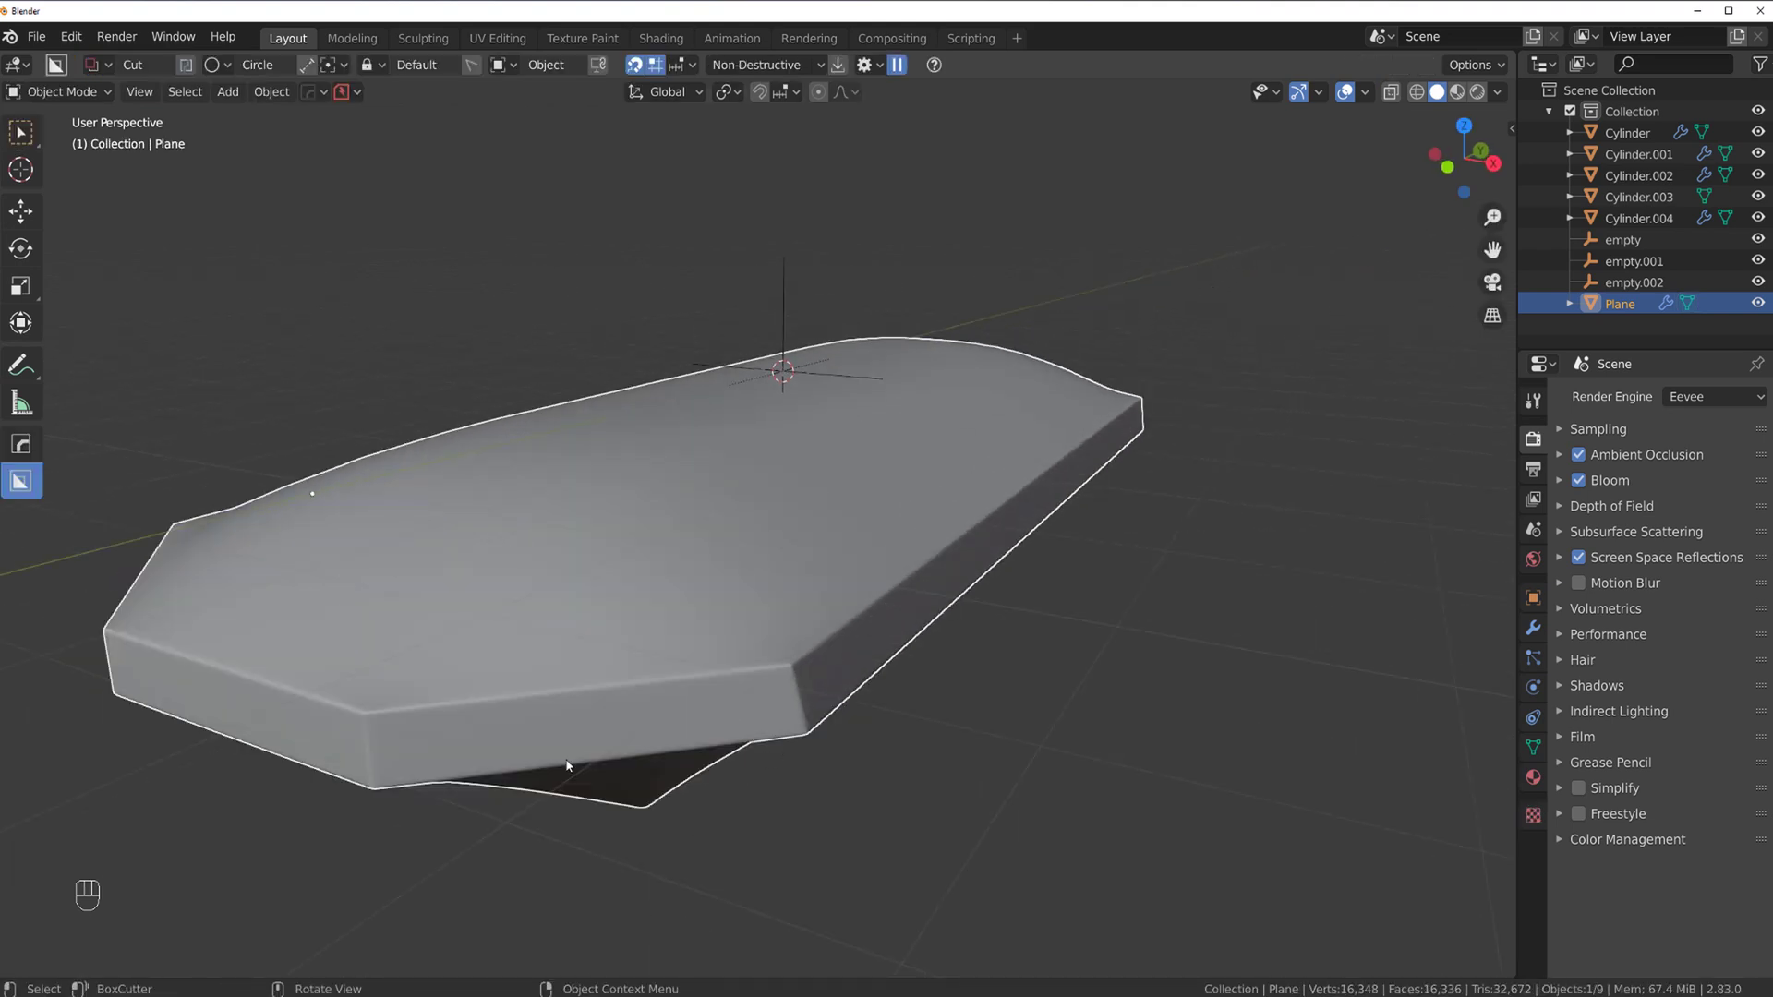
middle_drag(335, 774, 653, 443)
scroll(827, 552, down, 2)
scroll(717, 403, up, 4)
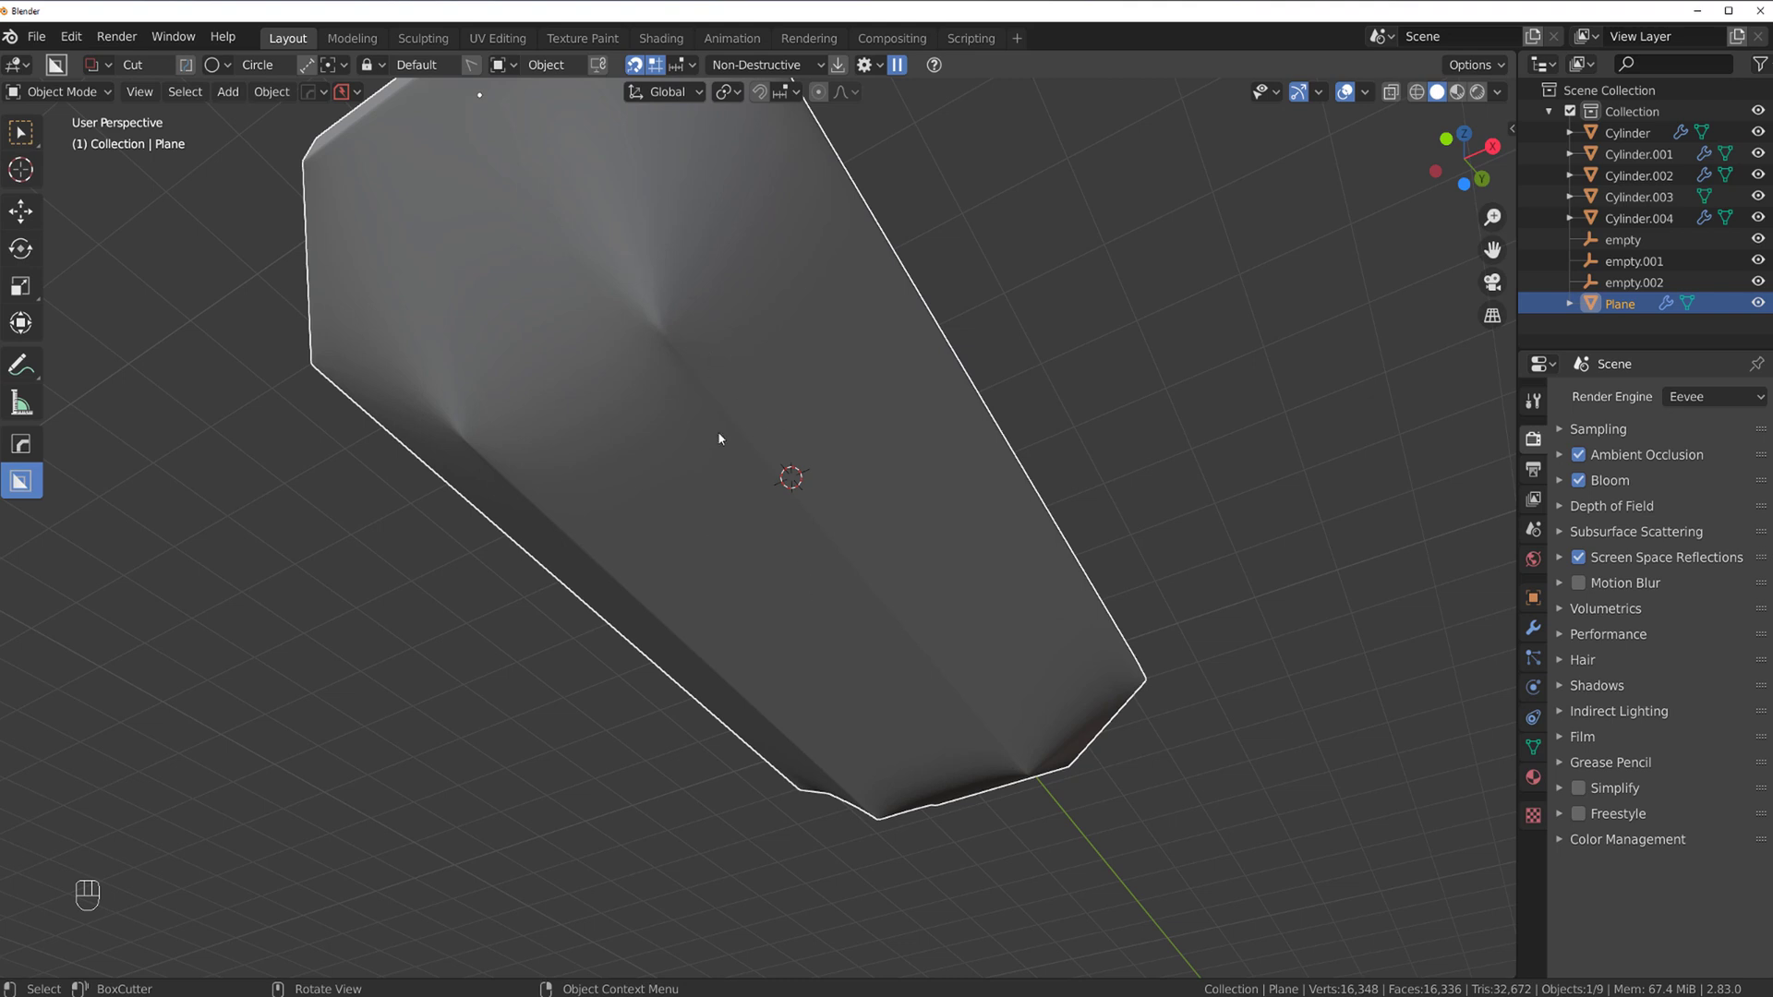
scroll(745, 459, down, 2)
key(ctrl+grave)
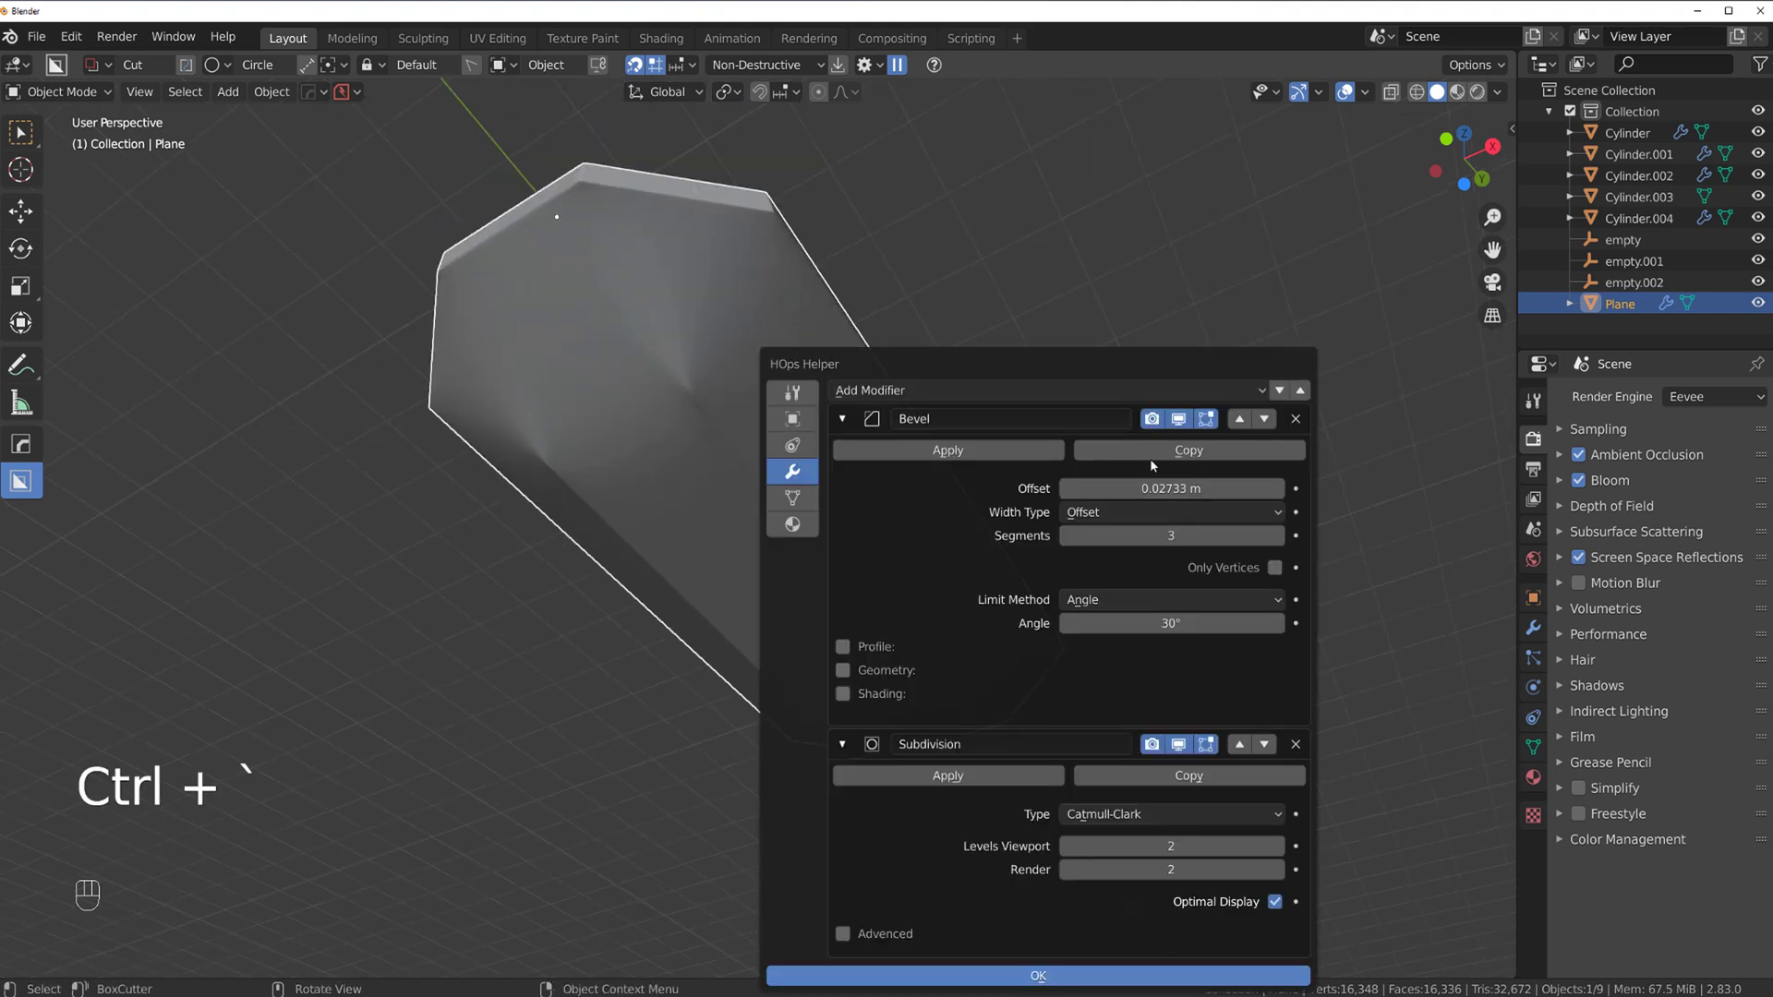
click(1177, 421)
click(1177, 421)
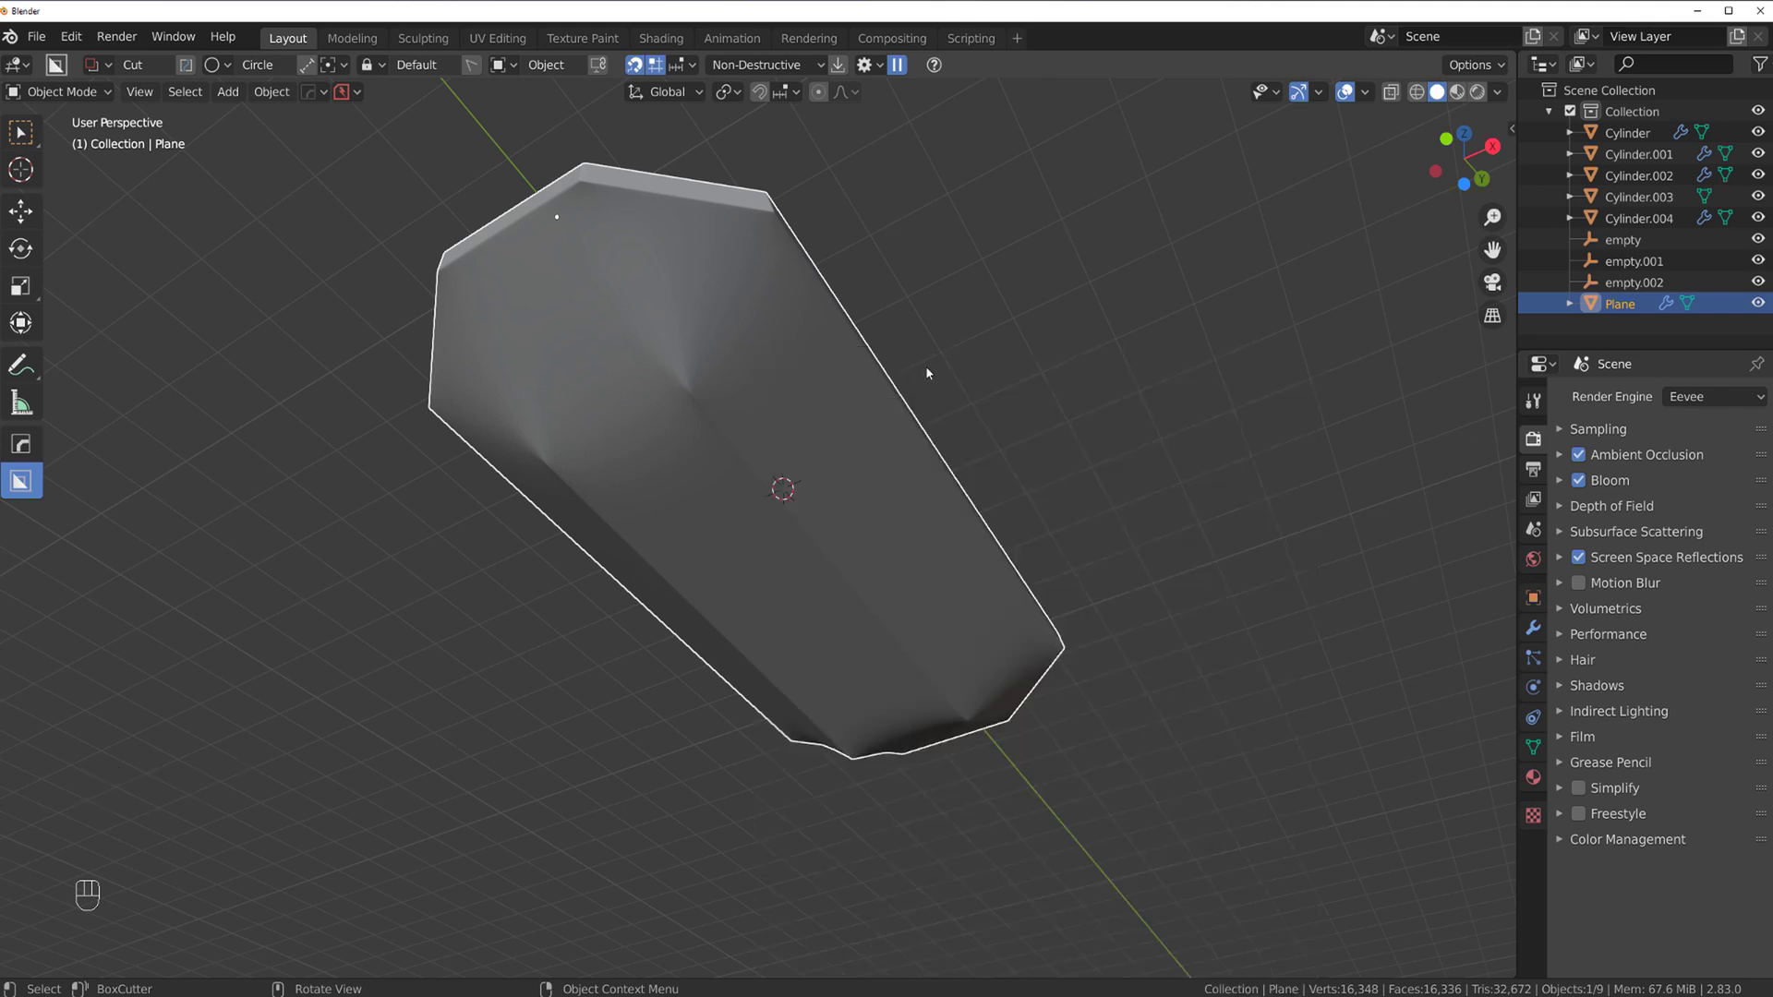
- Sharpen the body with HOps Sharpen at 30° sharpness and 60° auto smooth, and open its mesh for editing
middle_drag(922, 381, 857, 573)
key(Tab)
alt+click(779, 562)
alt+shift+click(768, 521)
key(Tab)
middle_drag(768, 521, 1019, 441)
key(q)
click(951, 448)
key(Tab)
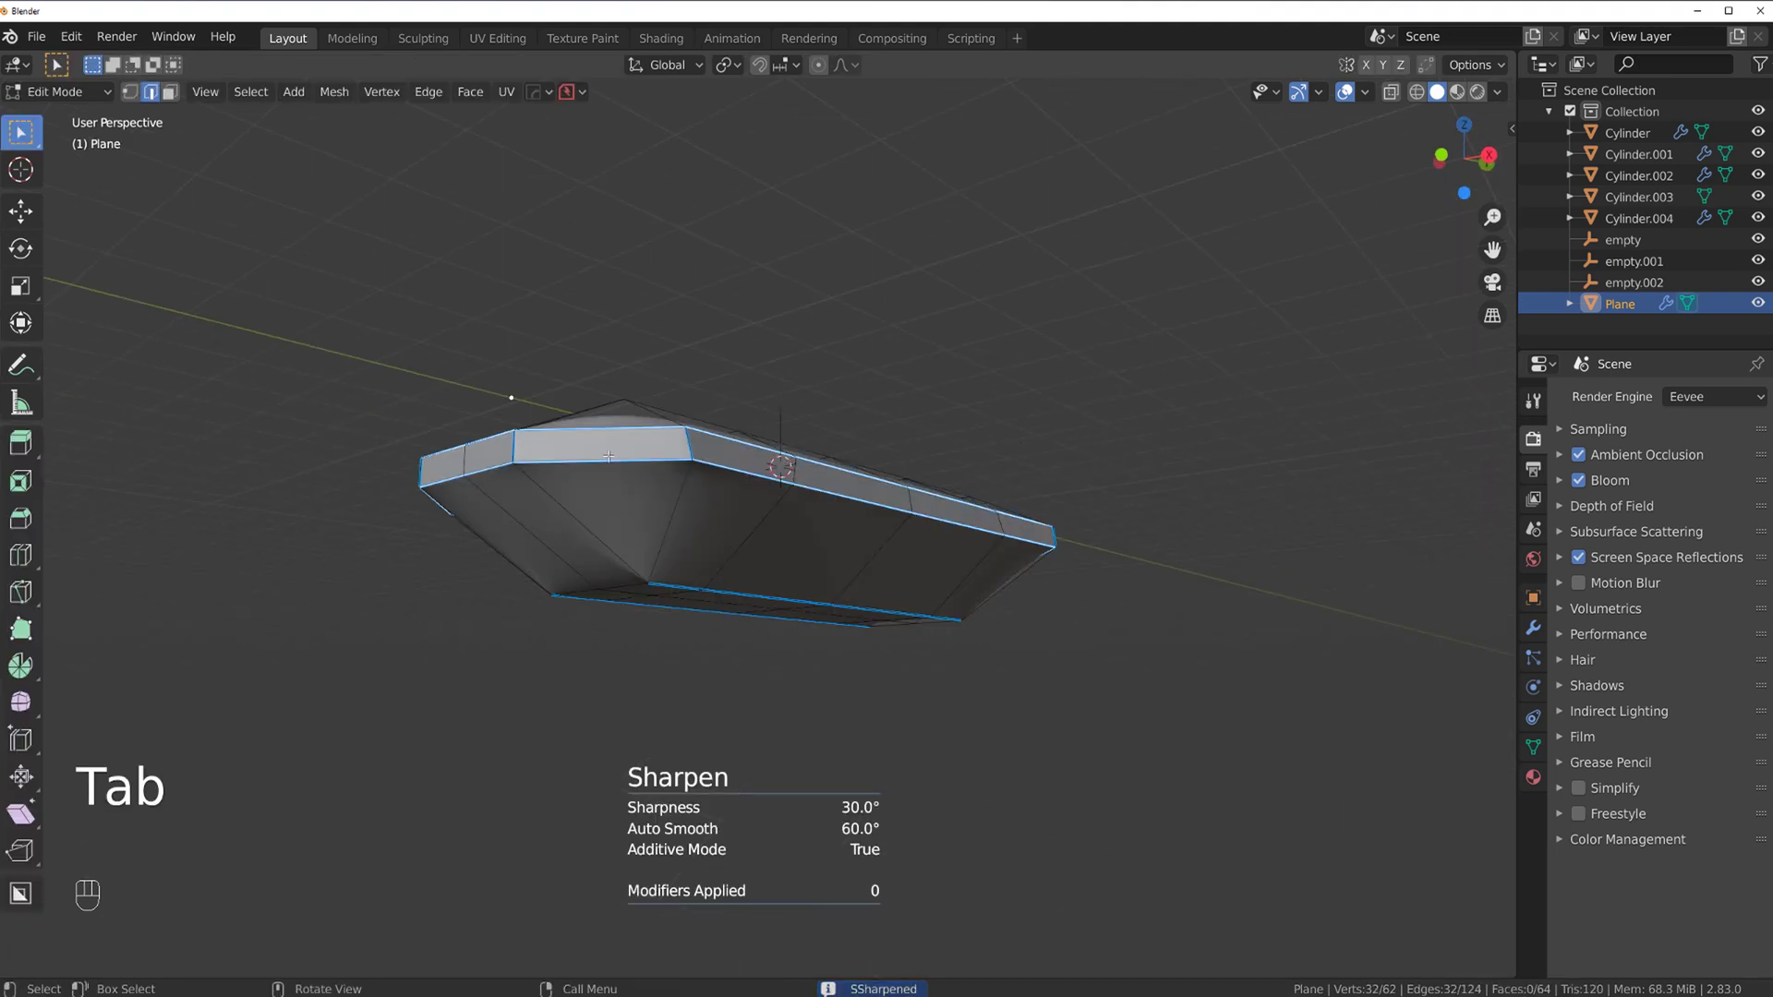
- Undo the last HOps Sharpen on the body
key(ctrl+z)
key(ctrl+z)
key(ctrl+z)
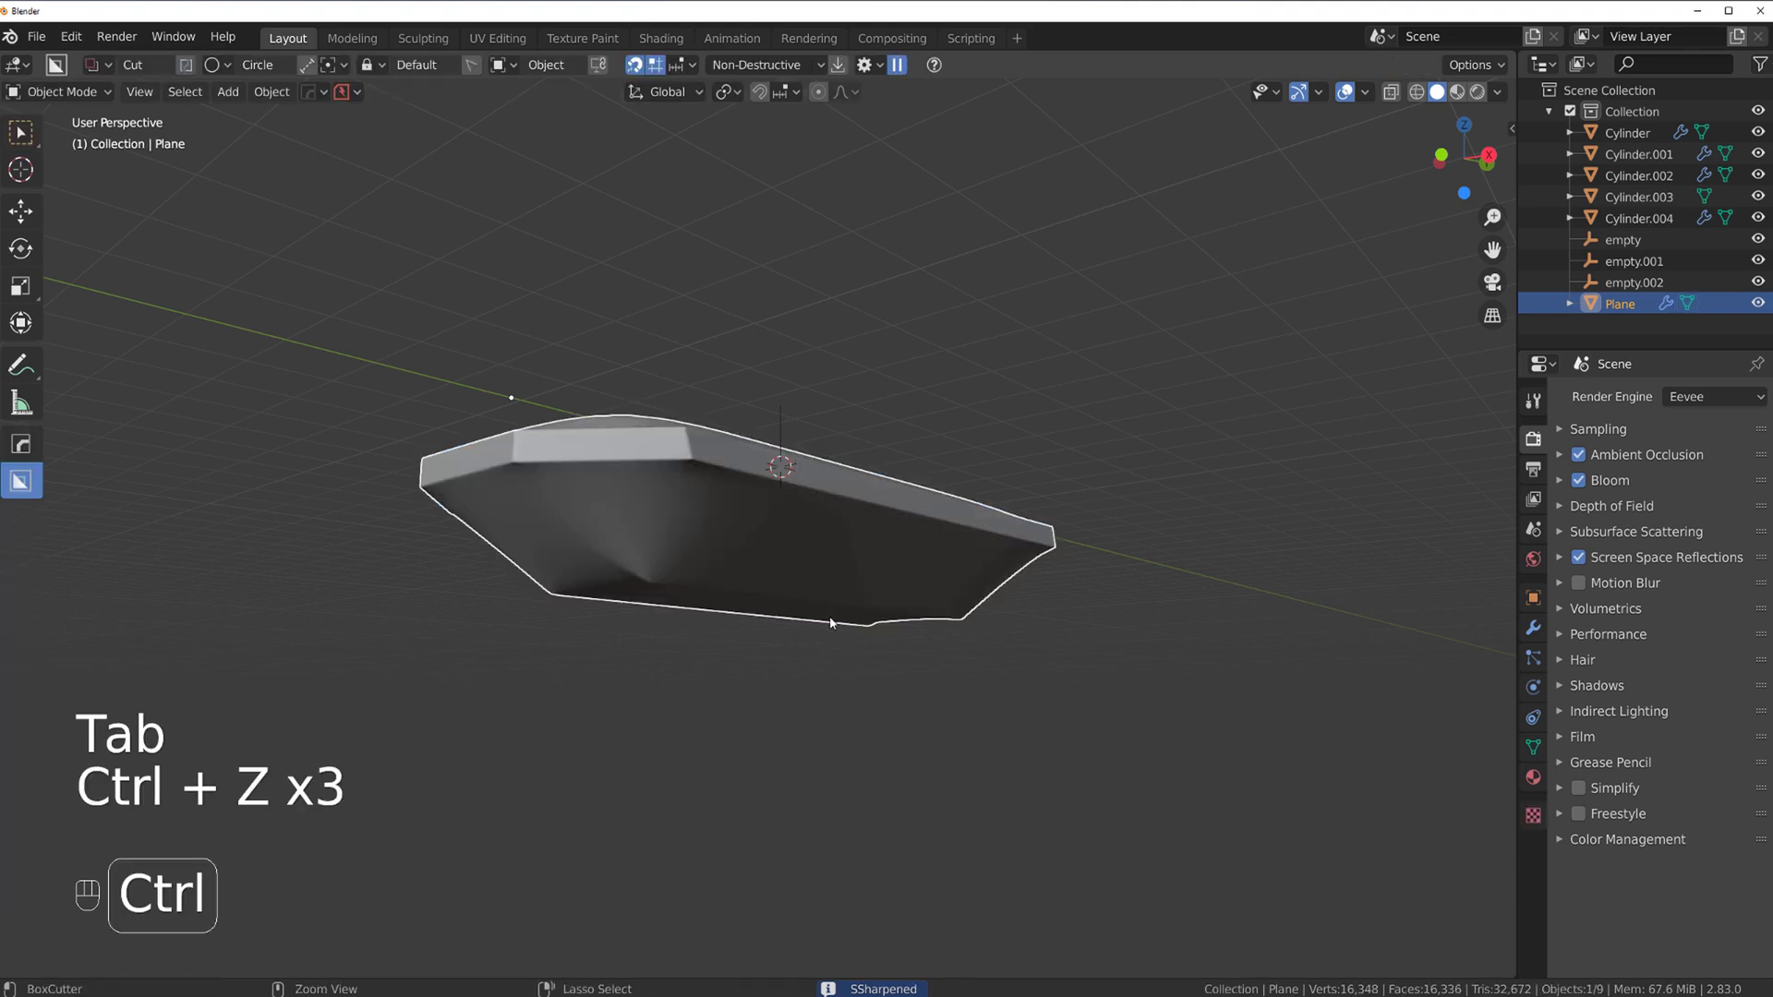
- Mark the upper and lower edge loops of the body's side band with HOps Mark
scroll(813, 526, up, 2)
key(Tab)
alt+click(753, 452)
alt+shift+click(764, 397)
key(ctrl+z)
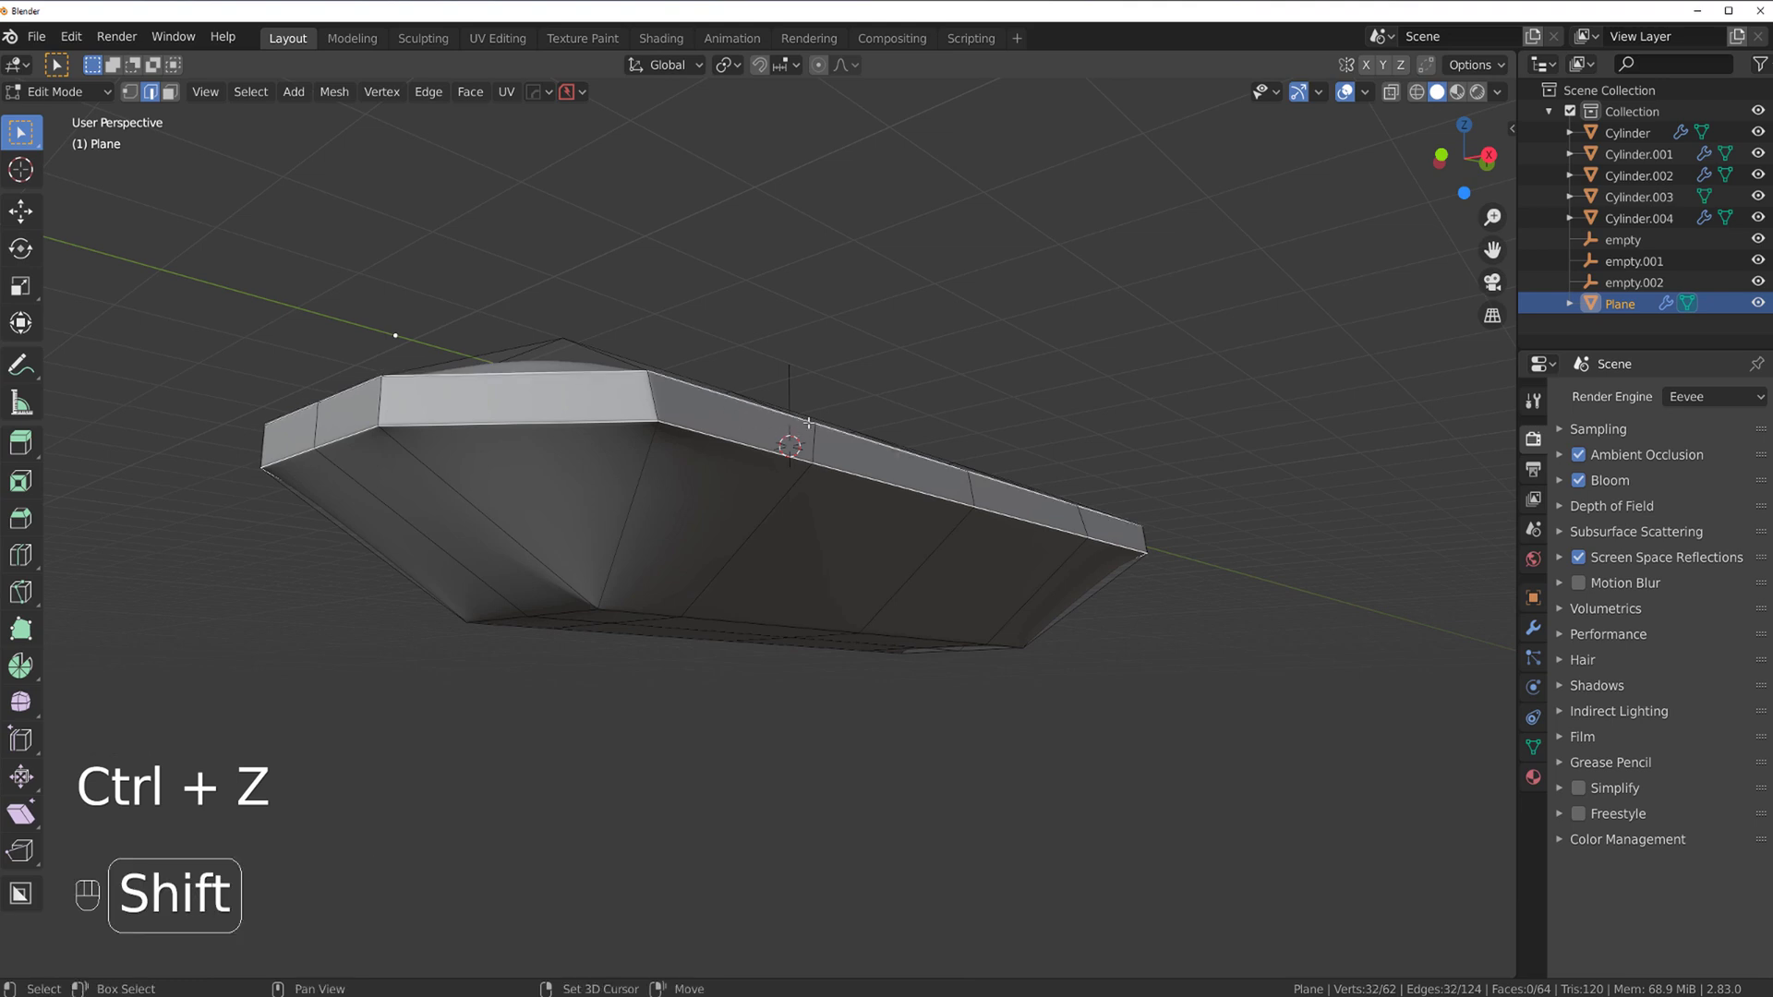
key(q)
click(739, 417)
key(Tab)
- Set the limit method of the body's Bevel modifier to Weight
scroll(834, 439, down, 3)
middle_drag(833, 438, 1046, 484)
key(ctrl+grave)
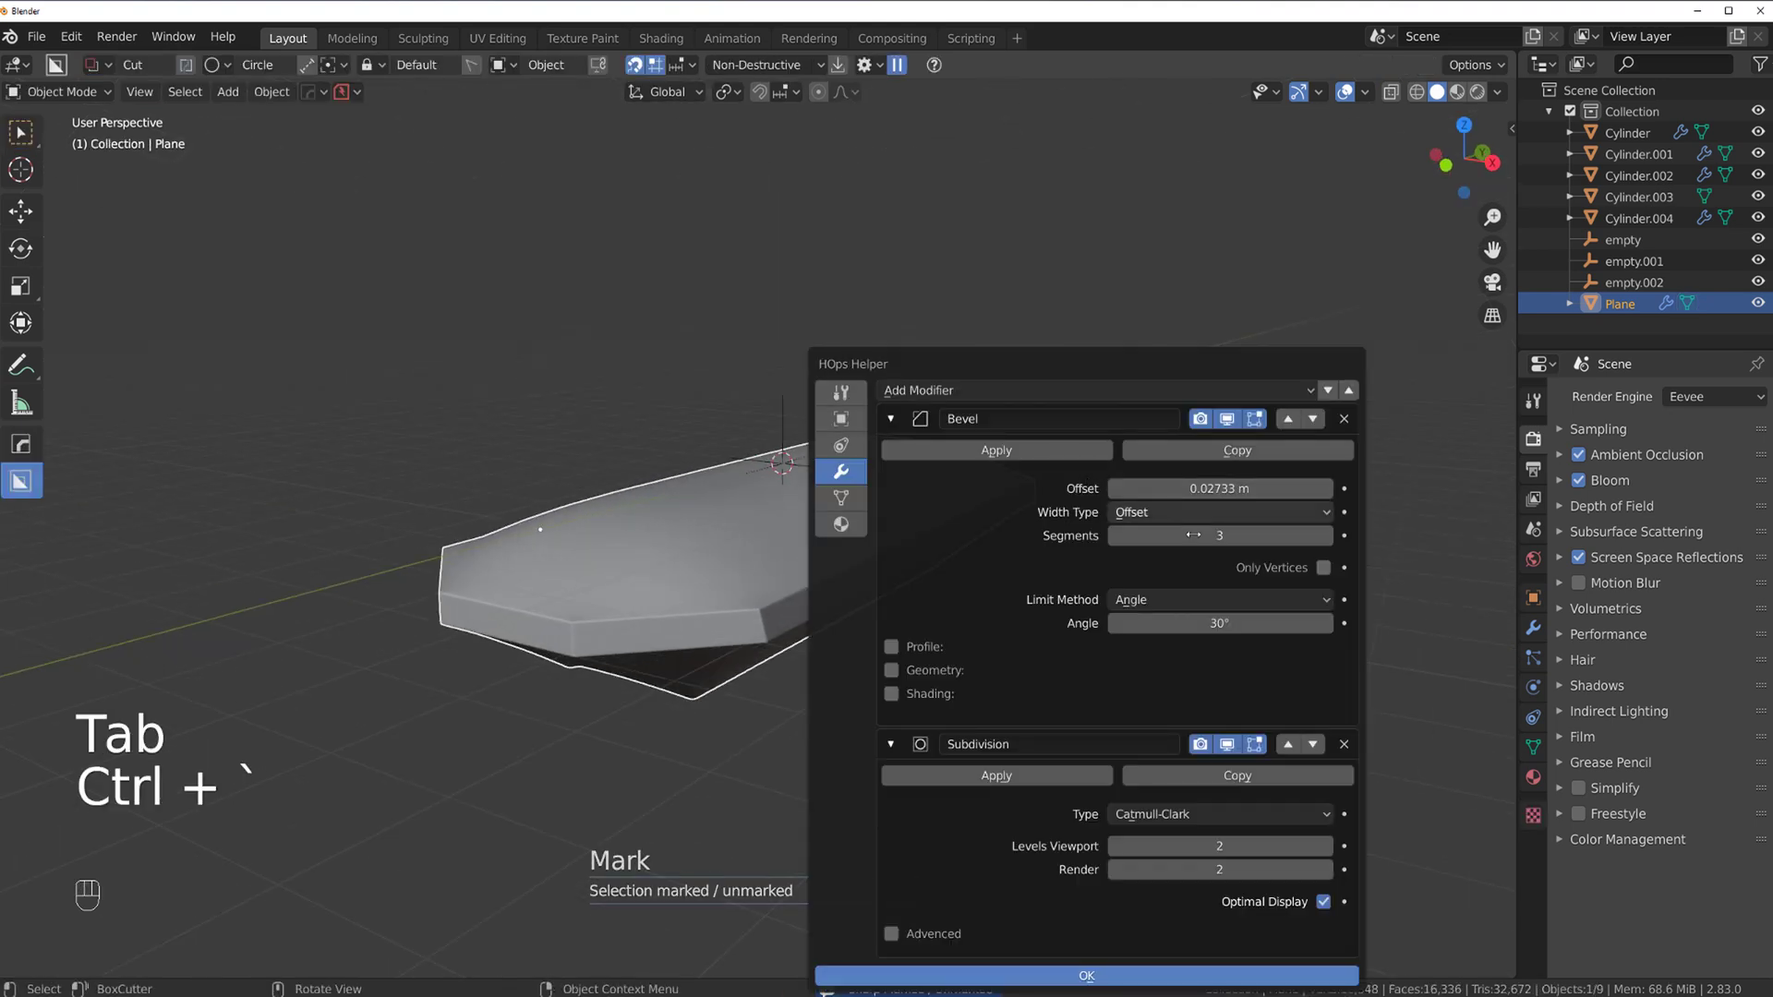
click(1145, 600)
click(1101, 670)
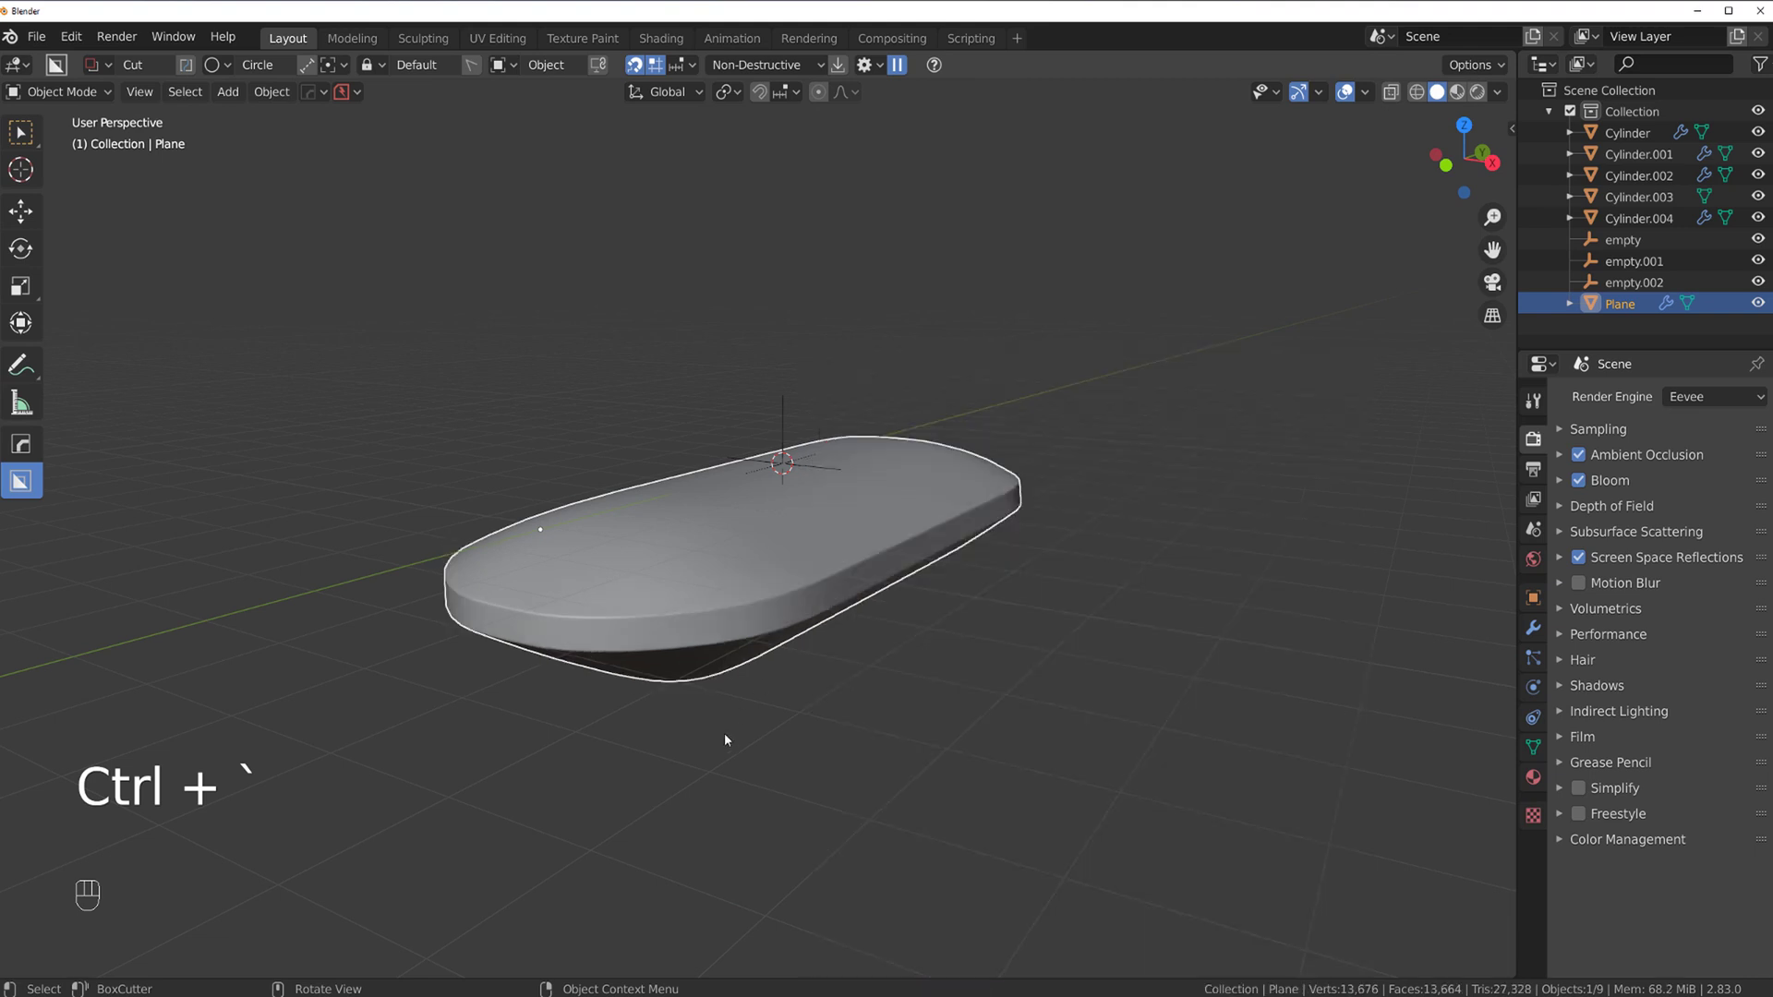
- Bevel the two lengthwise edge loops on either side of the body's centre line with one segment
middle_drag(721, 724, 758, 510)
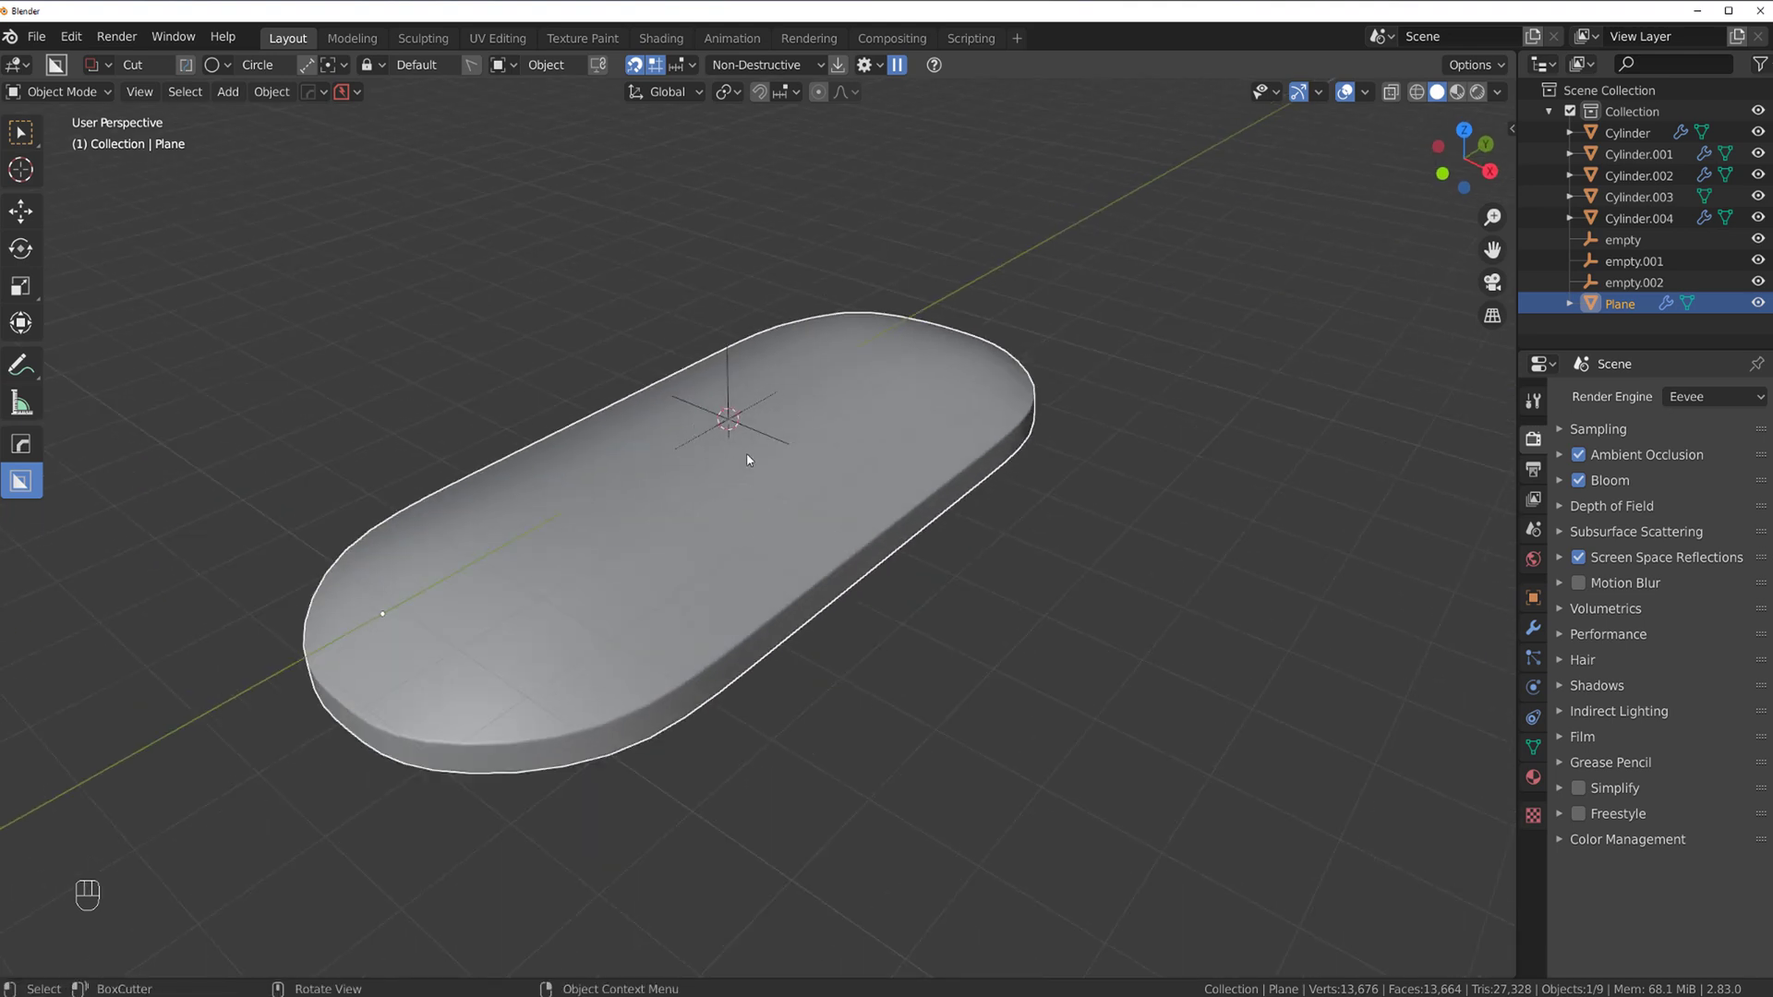
middle_drag(767, 469, 878, 518)
key(Tab)
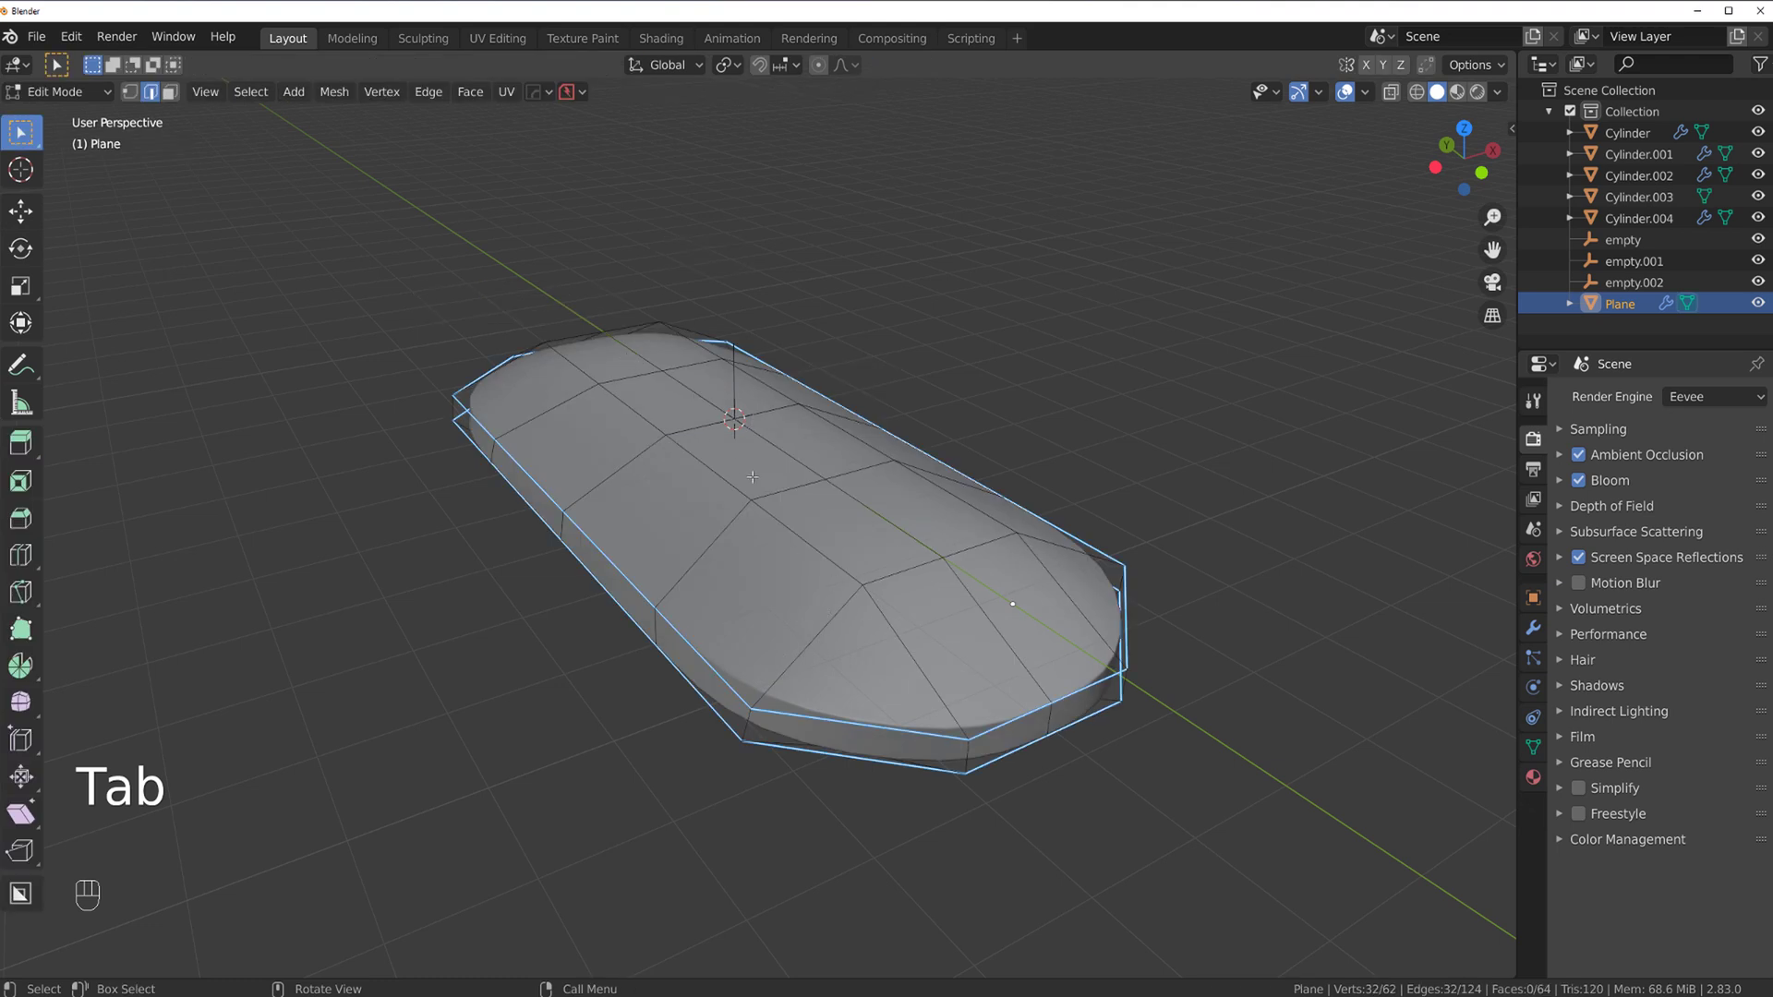
shift+middle_drag(890, 597, 796, 617)
alt+click(776, 636)
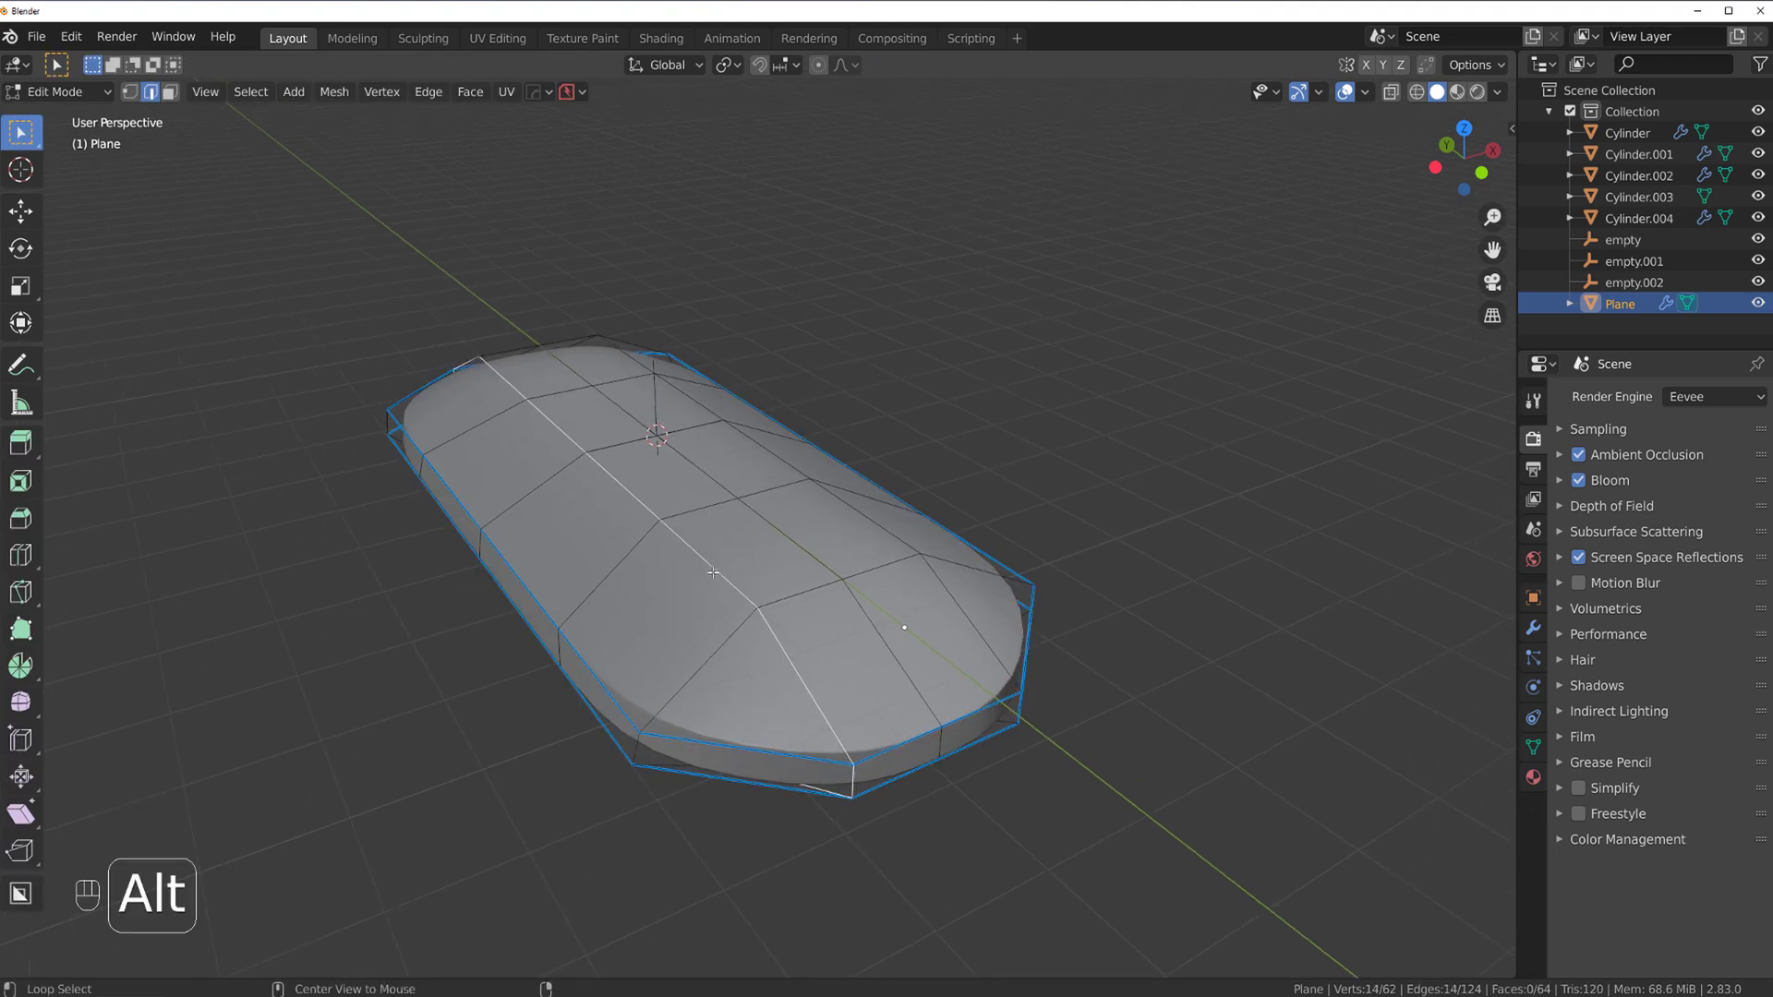
alt+shift+click(934, 589)
key(ctrl+b)
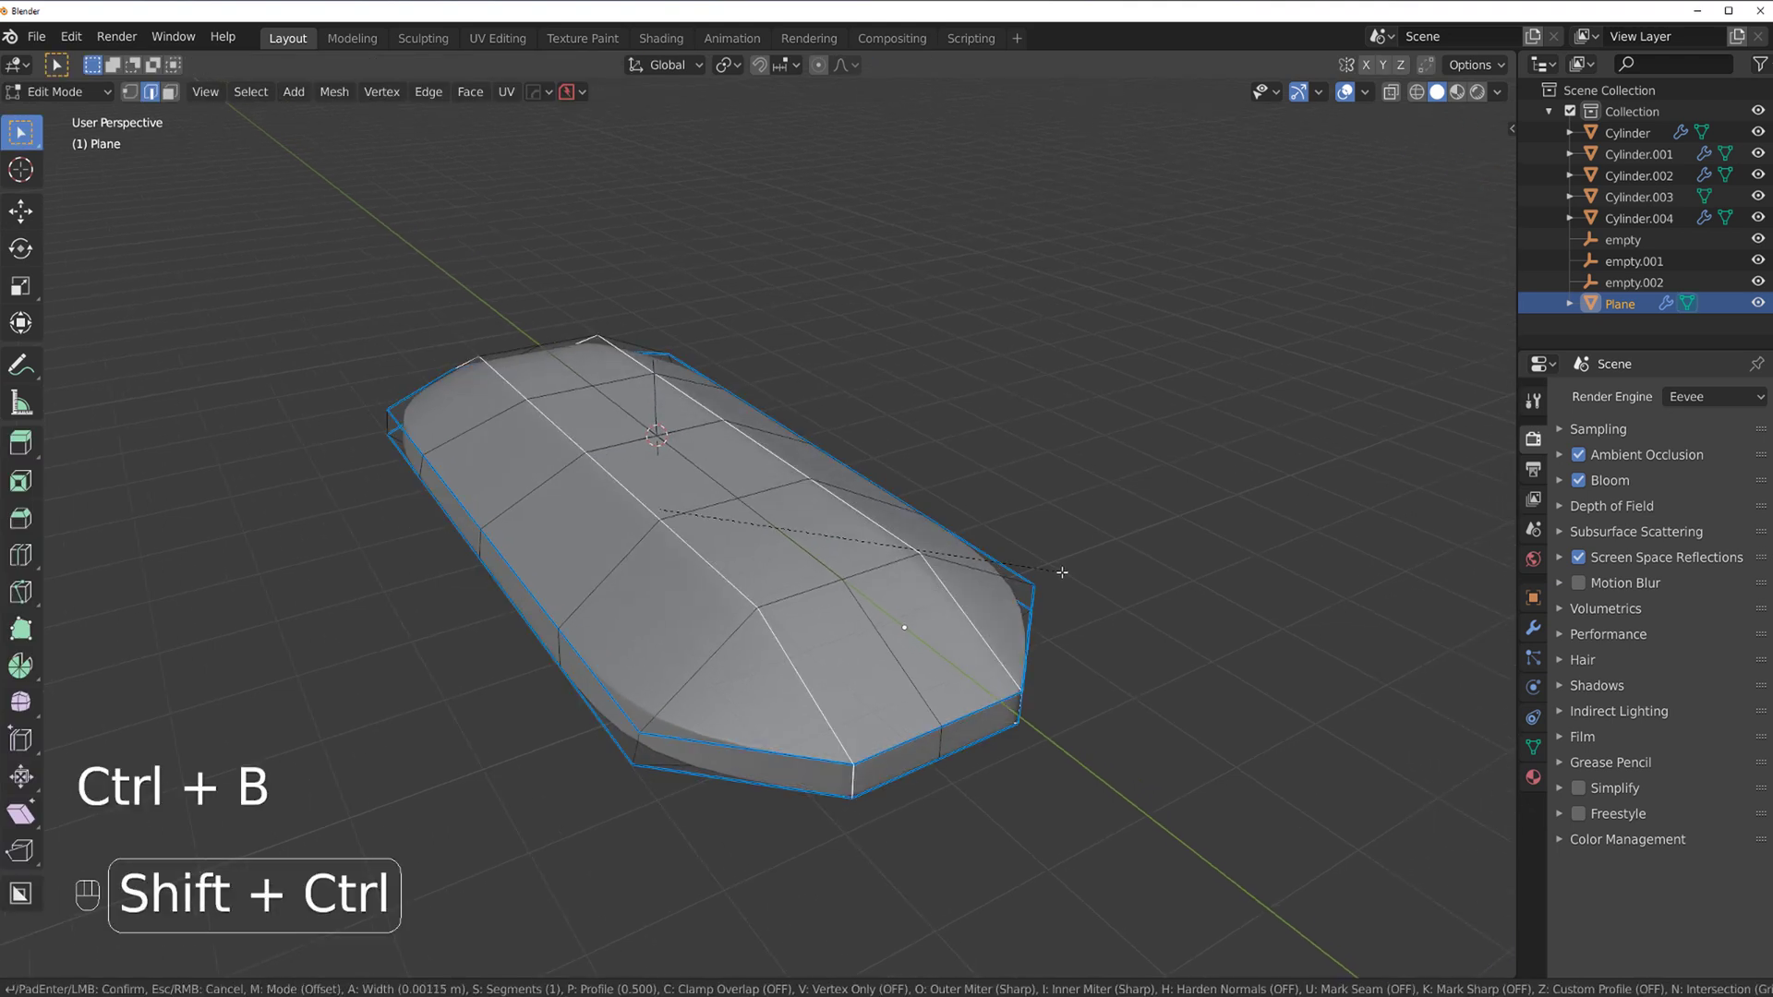
click(1096, 587)
key(Tab)
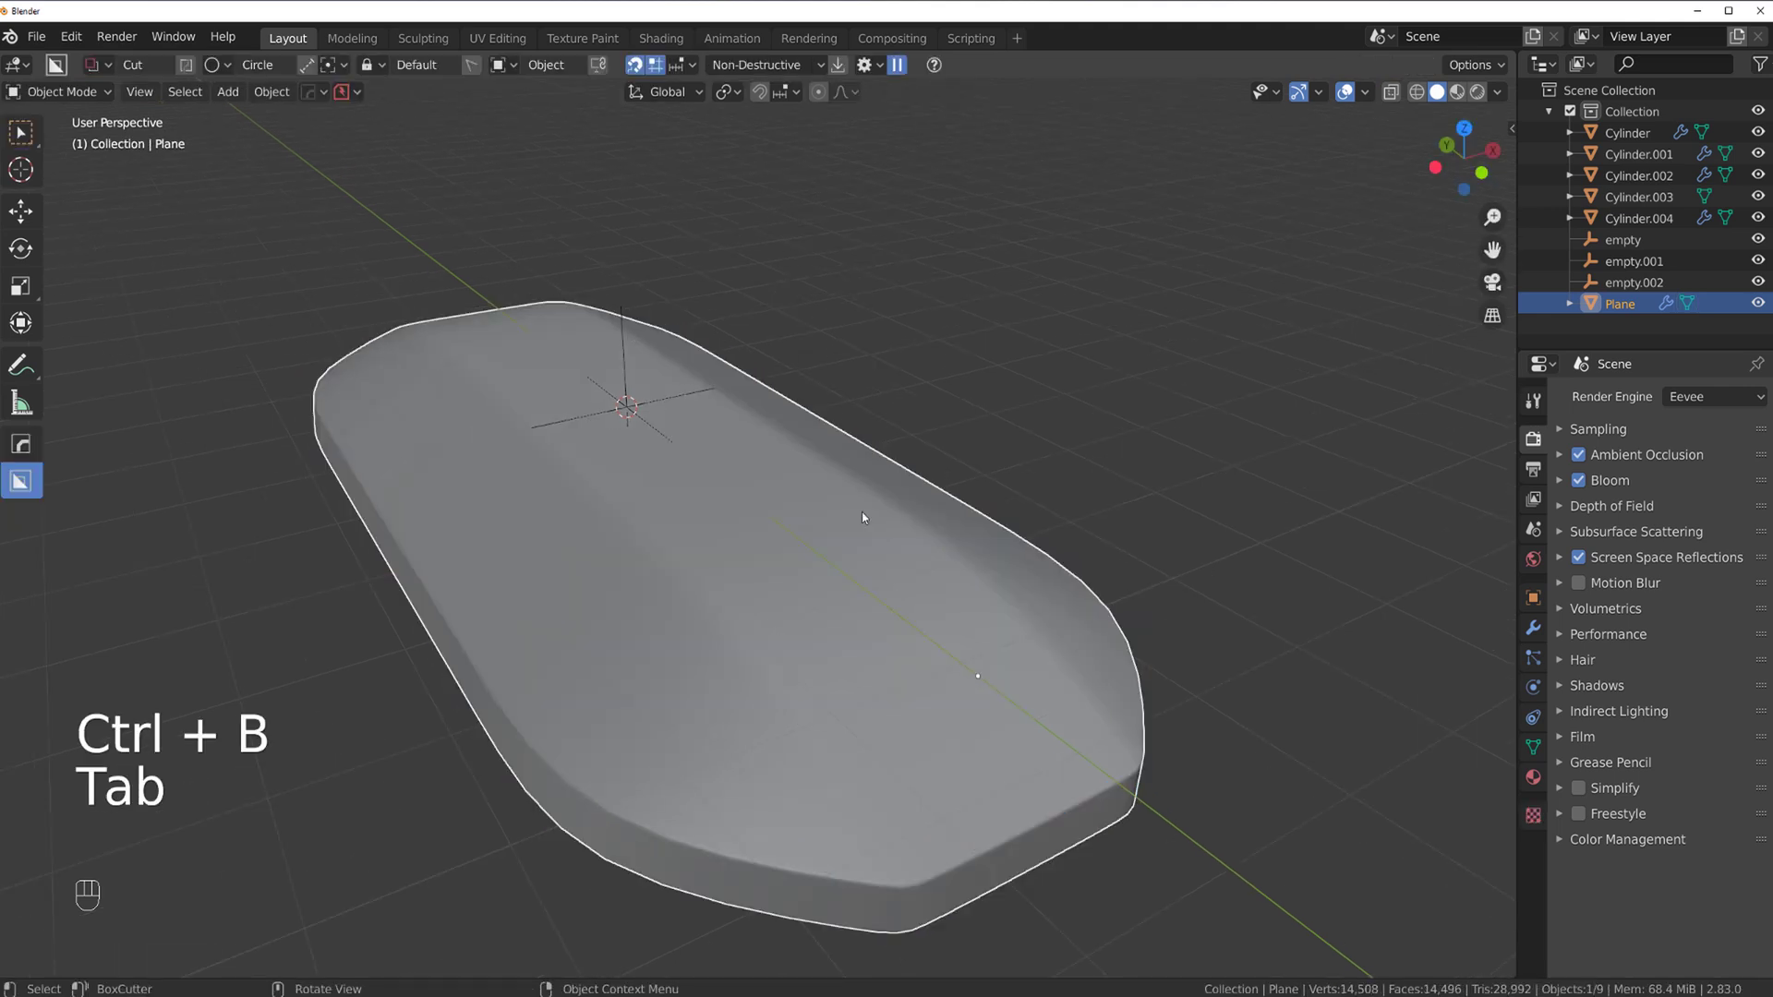
- Try a wider HOps Bevel of about 0.139 m on the body while viewing its rim from the side
middle_drag(843, 514, 664, 498)
middle_drag(855, 598, 689, 456)
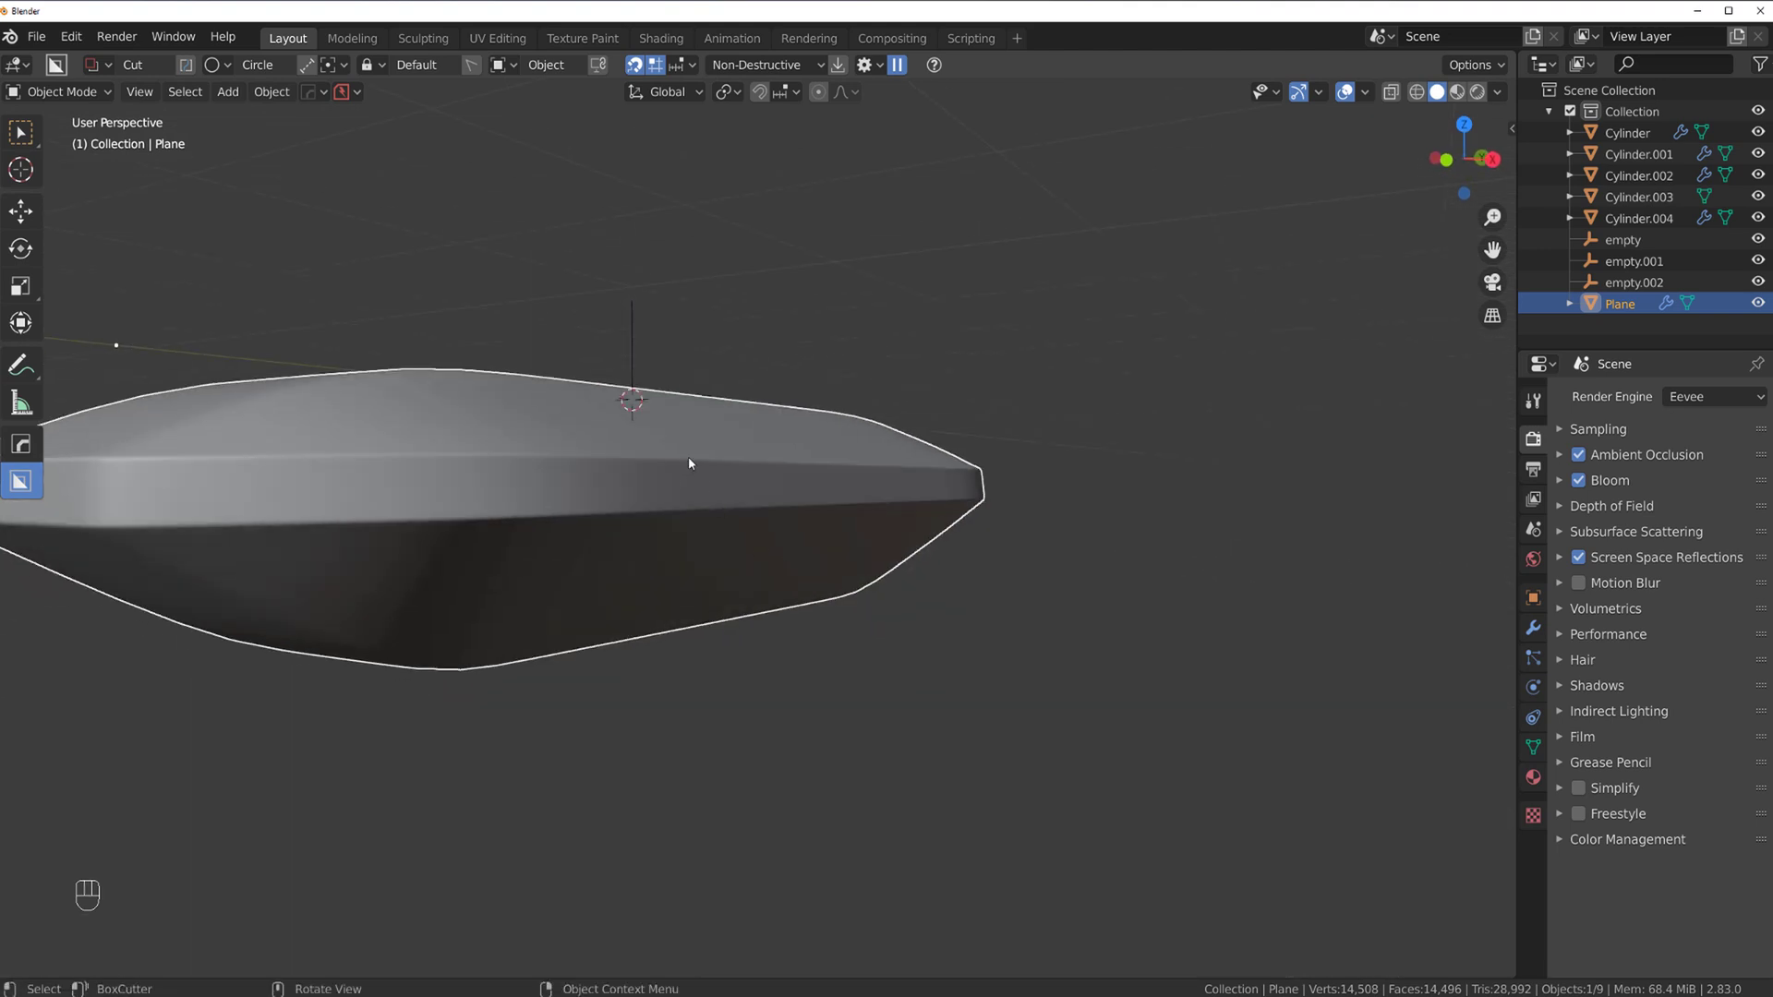
key(q)
click(694, 492)
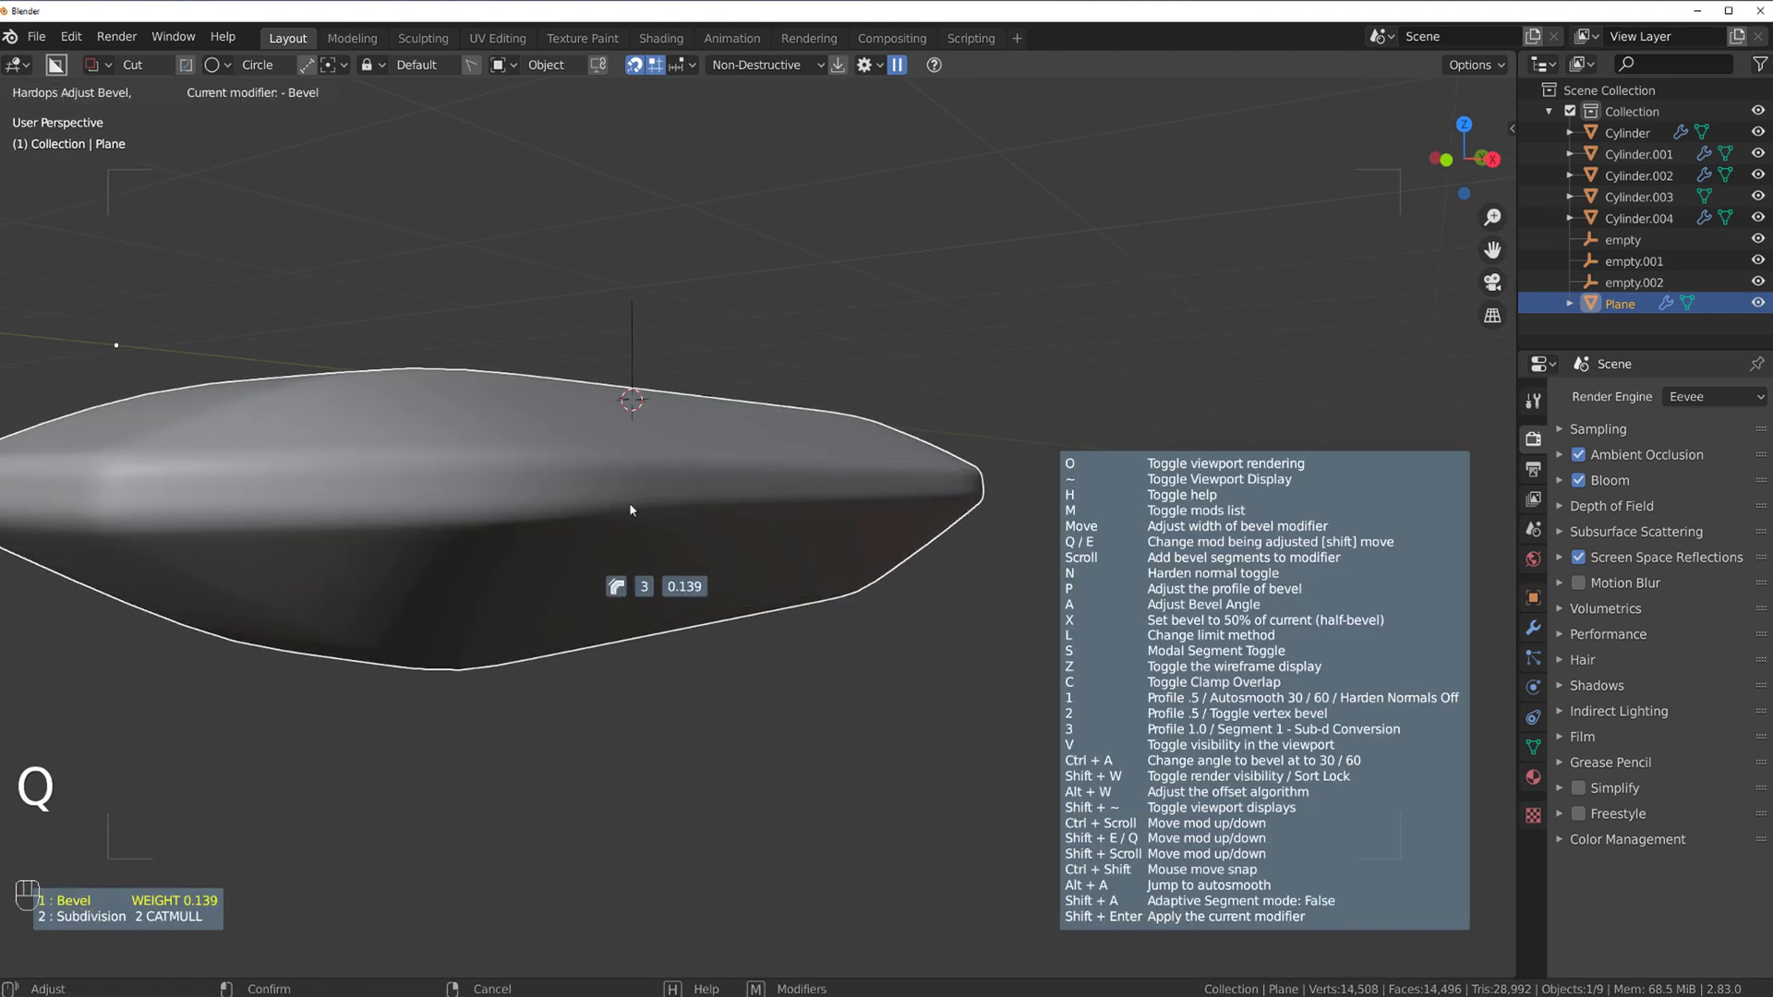
click(607, 532)
- Cut a circular hole into the body's upper surface with BoxCutter and check the underlying mesh
middle_drag(606, 532, 851, 444)
key(d)
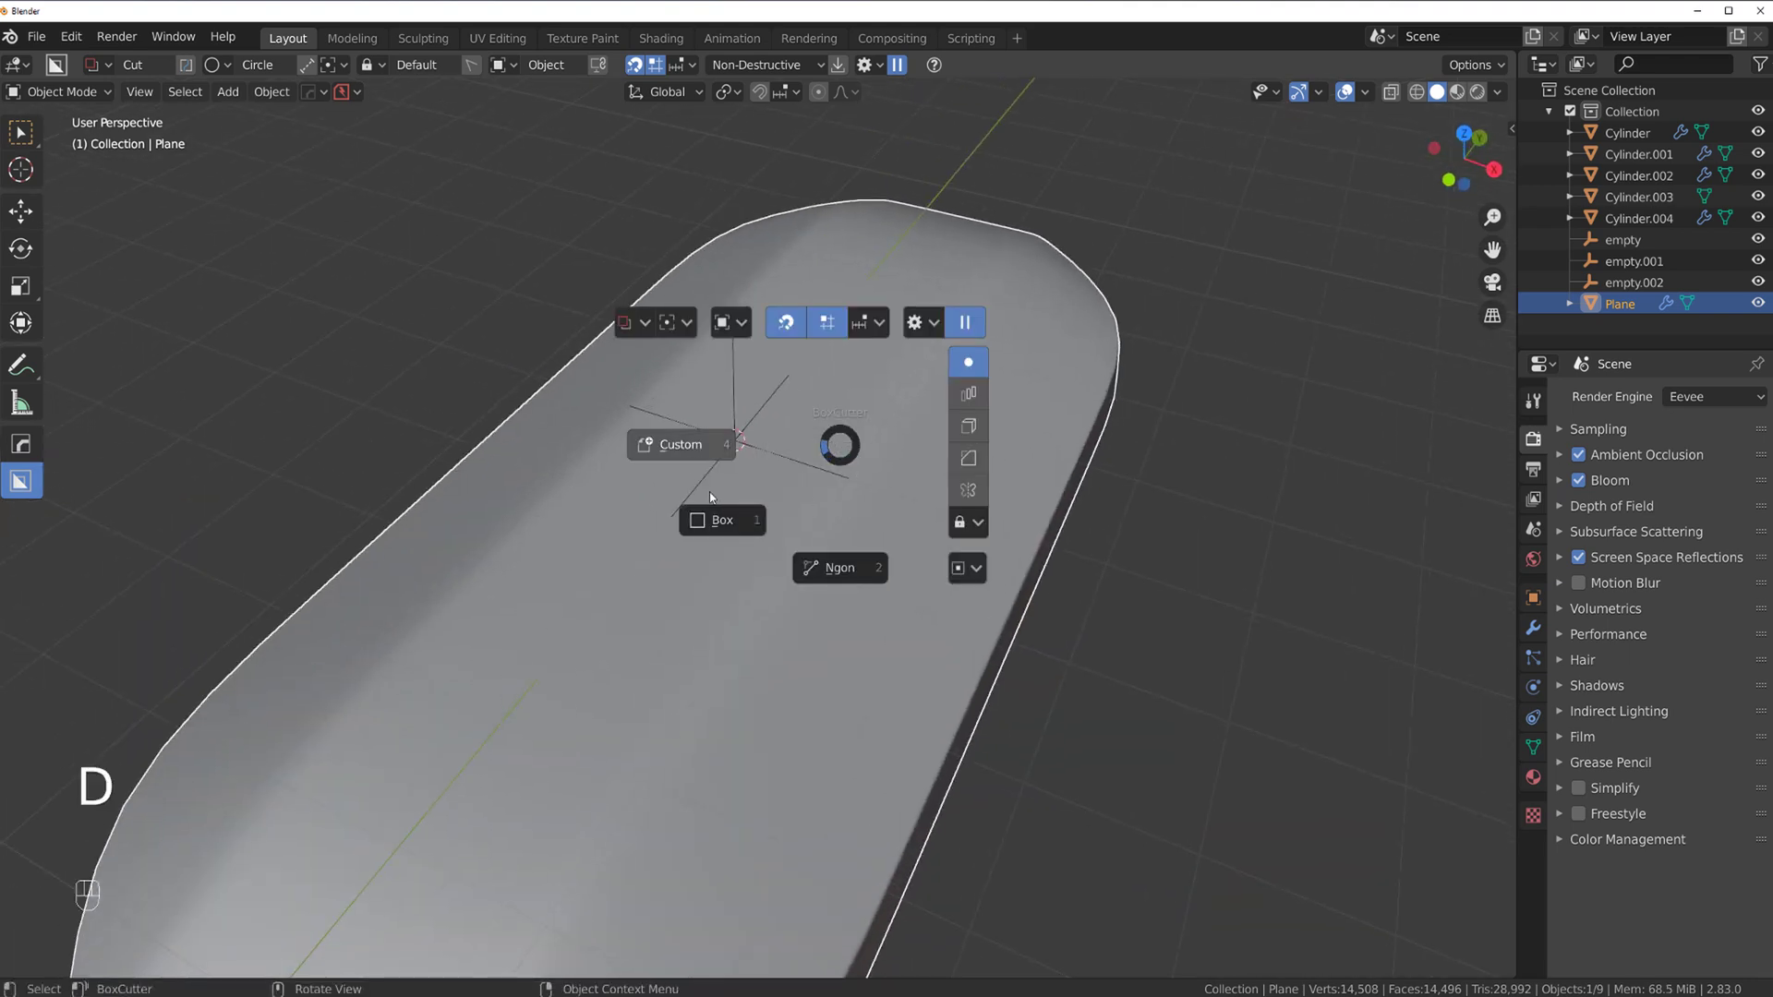
drag(627, 526, 729, 610)
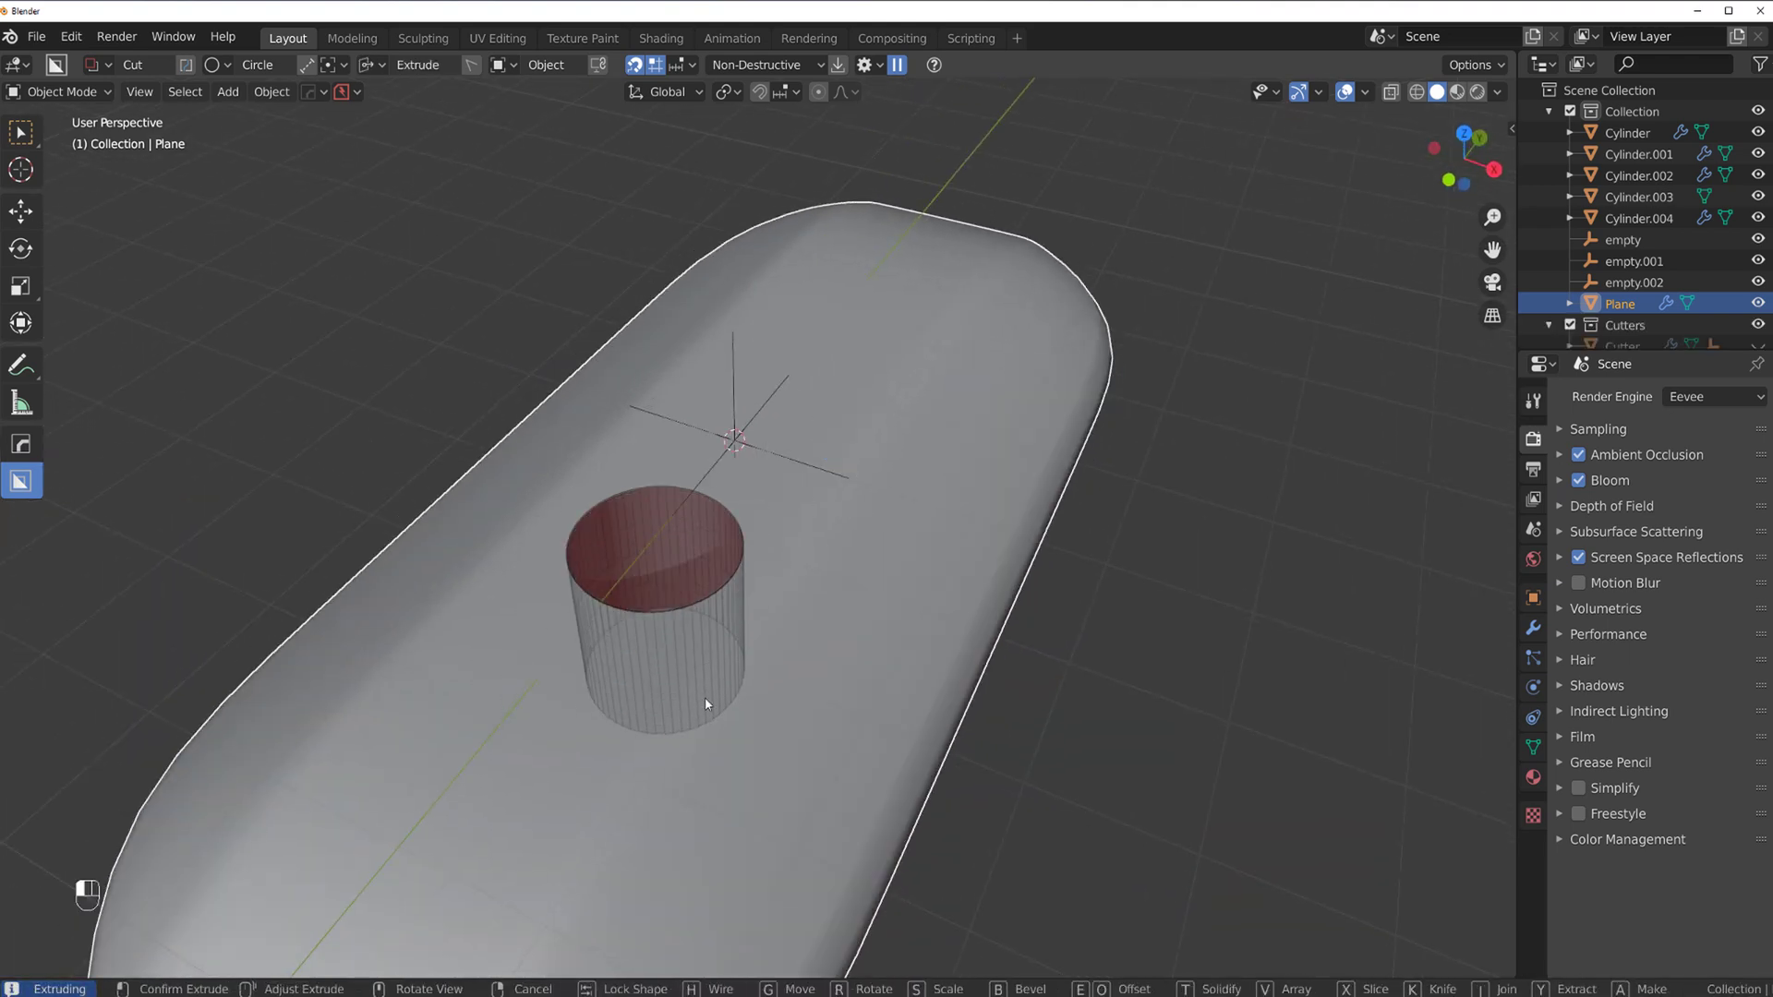
click(707, 698)
middle_drag(737, 567, 811, 369)
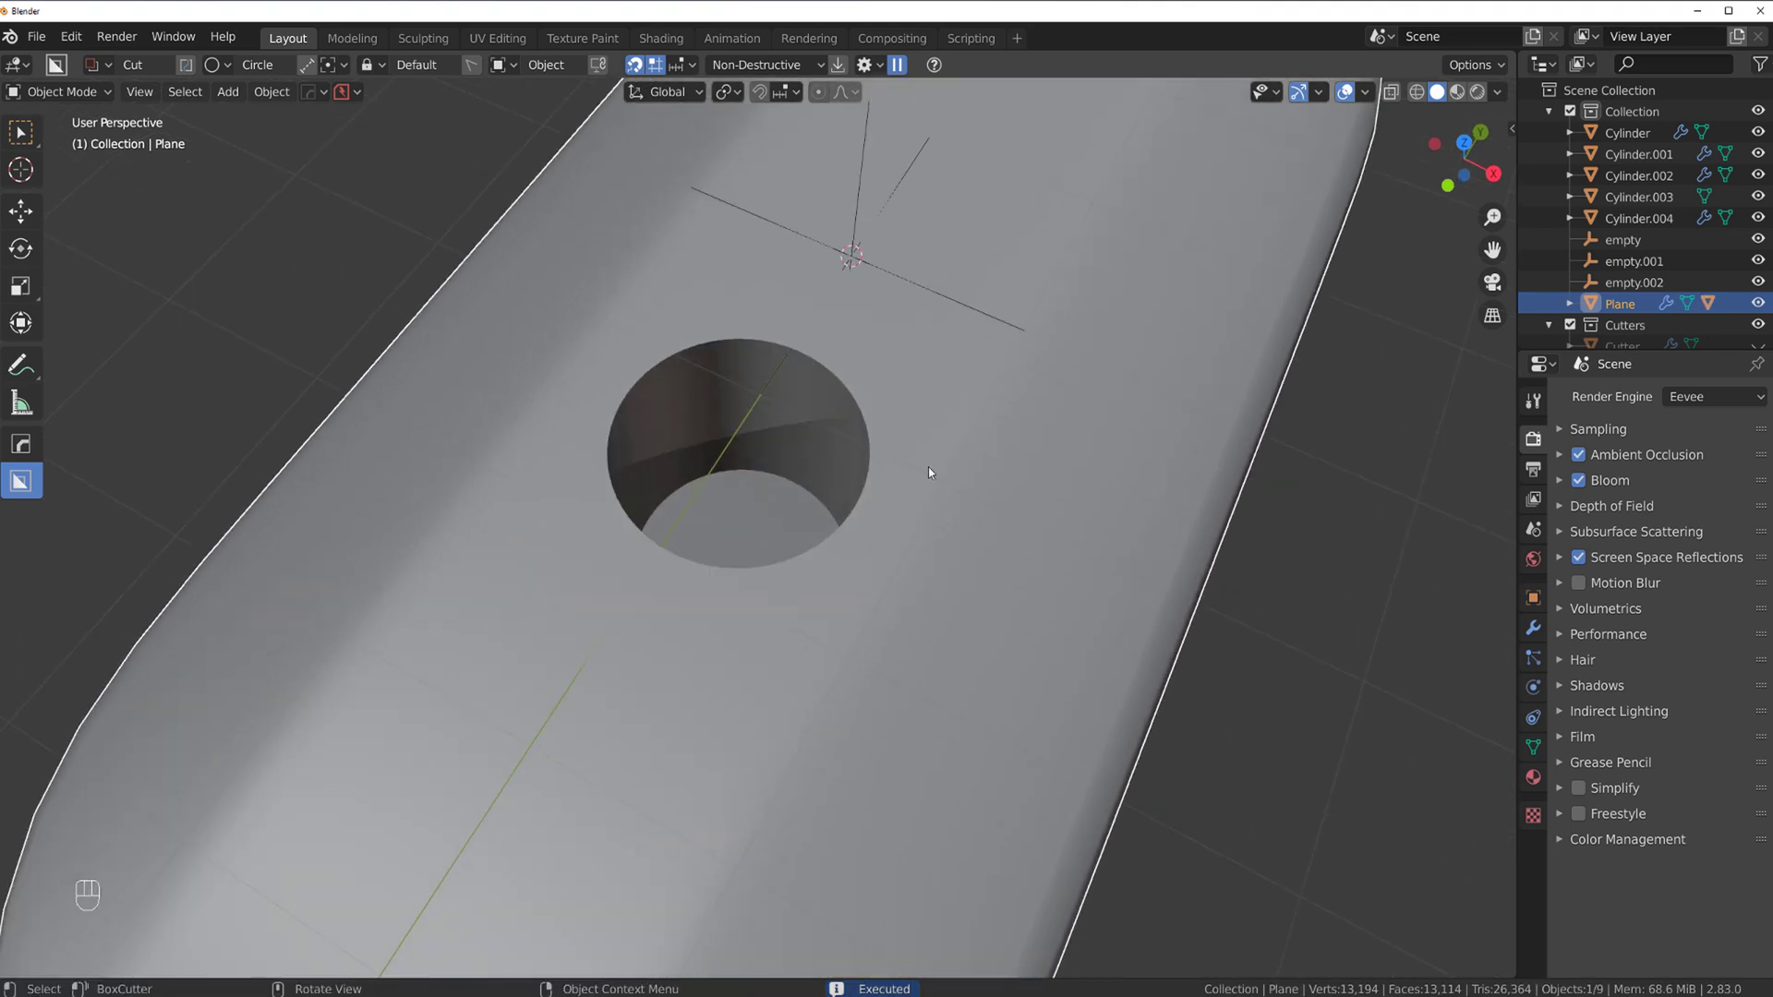
scroll(942, 485, down, 4)
key(Tab)
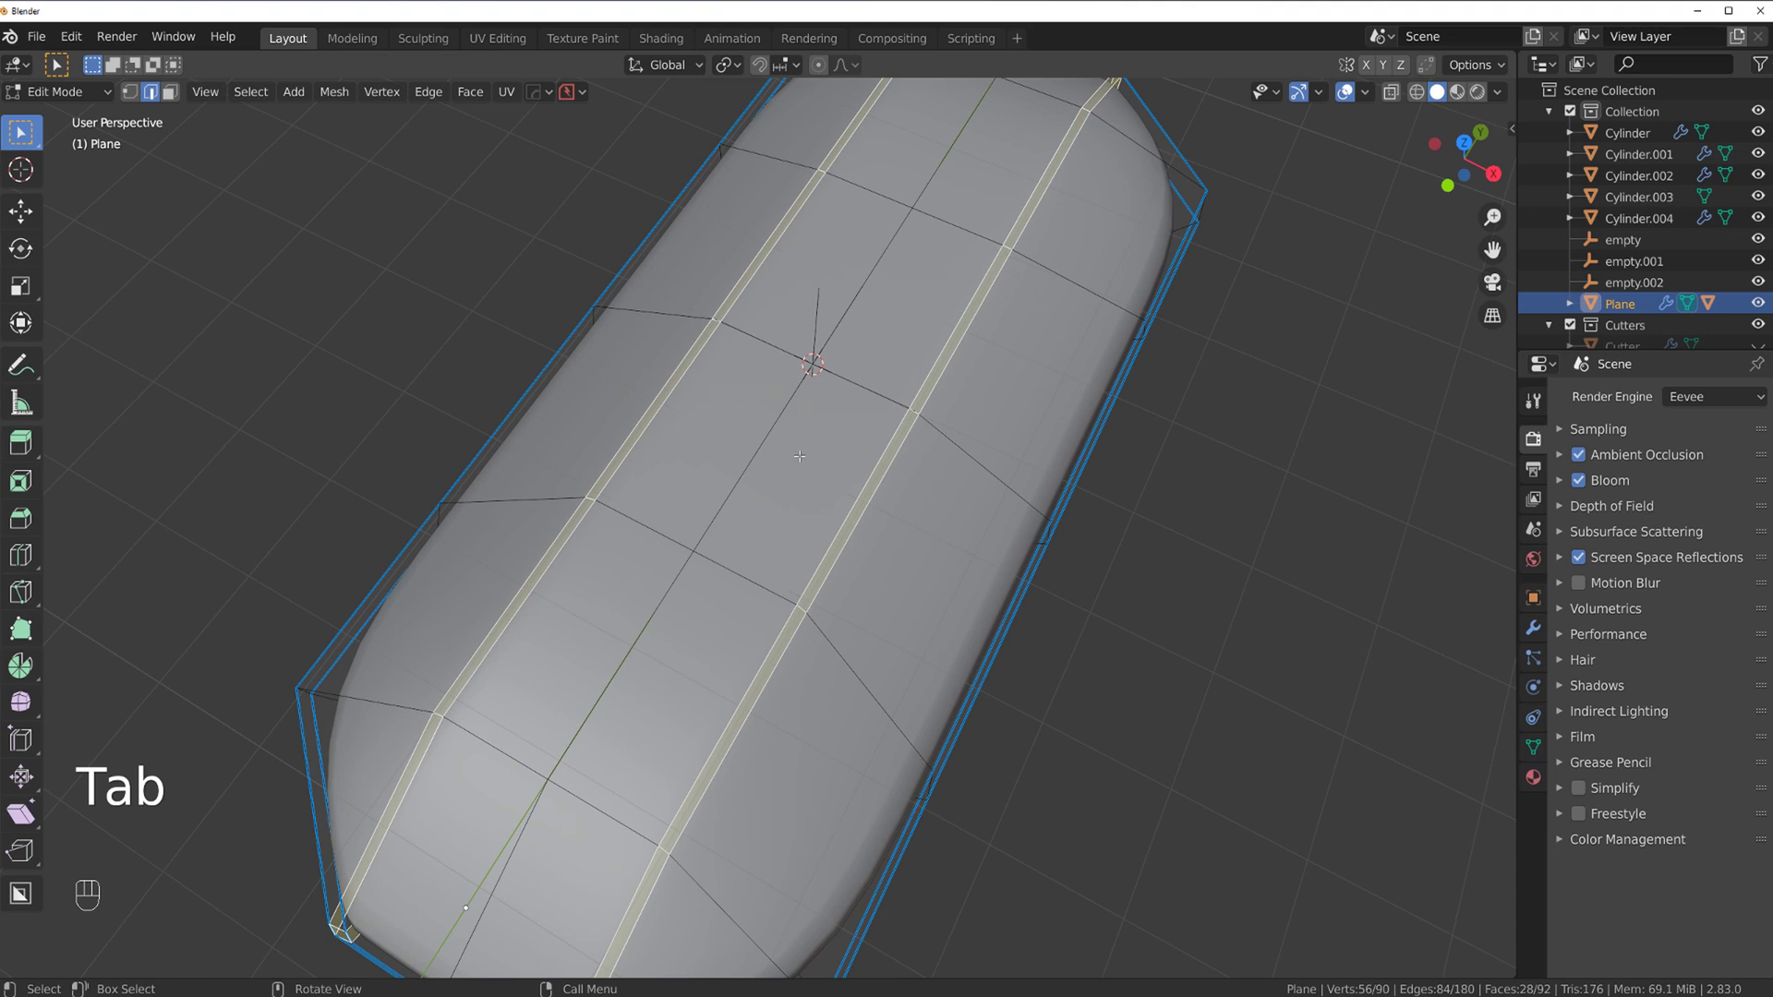
scroll(823, 503, up, 3)
key(Tab)
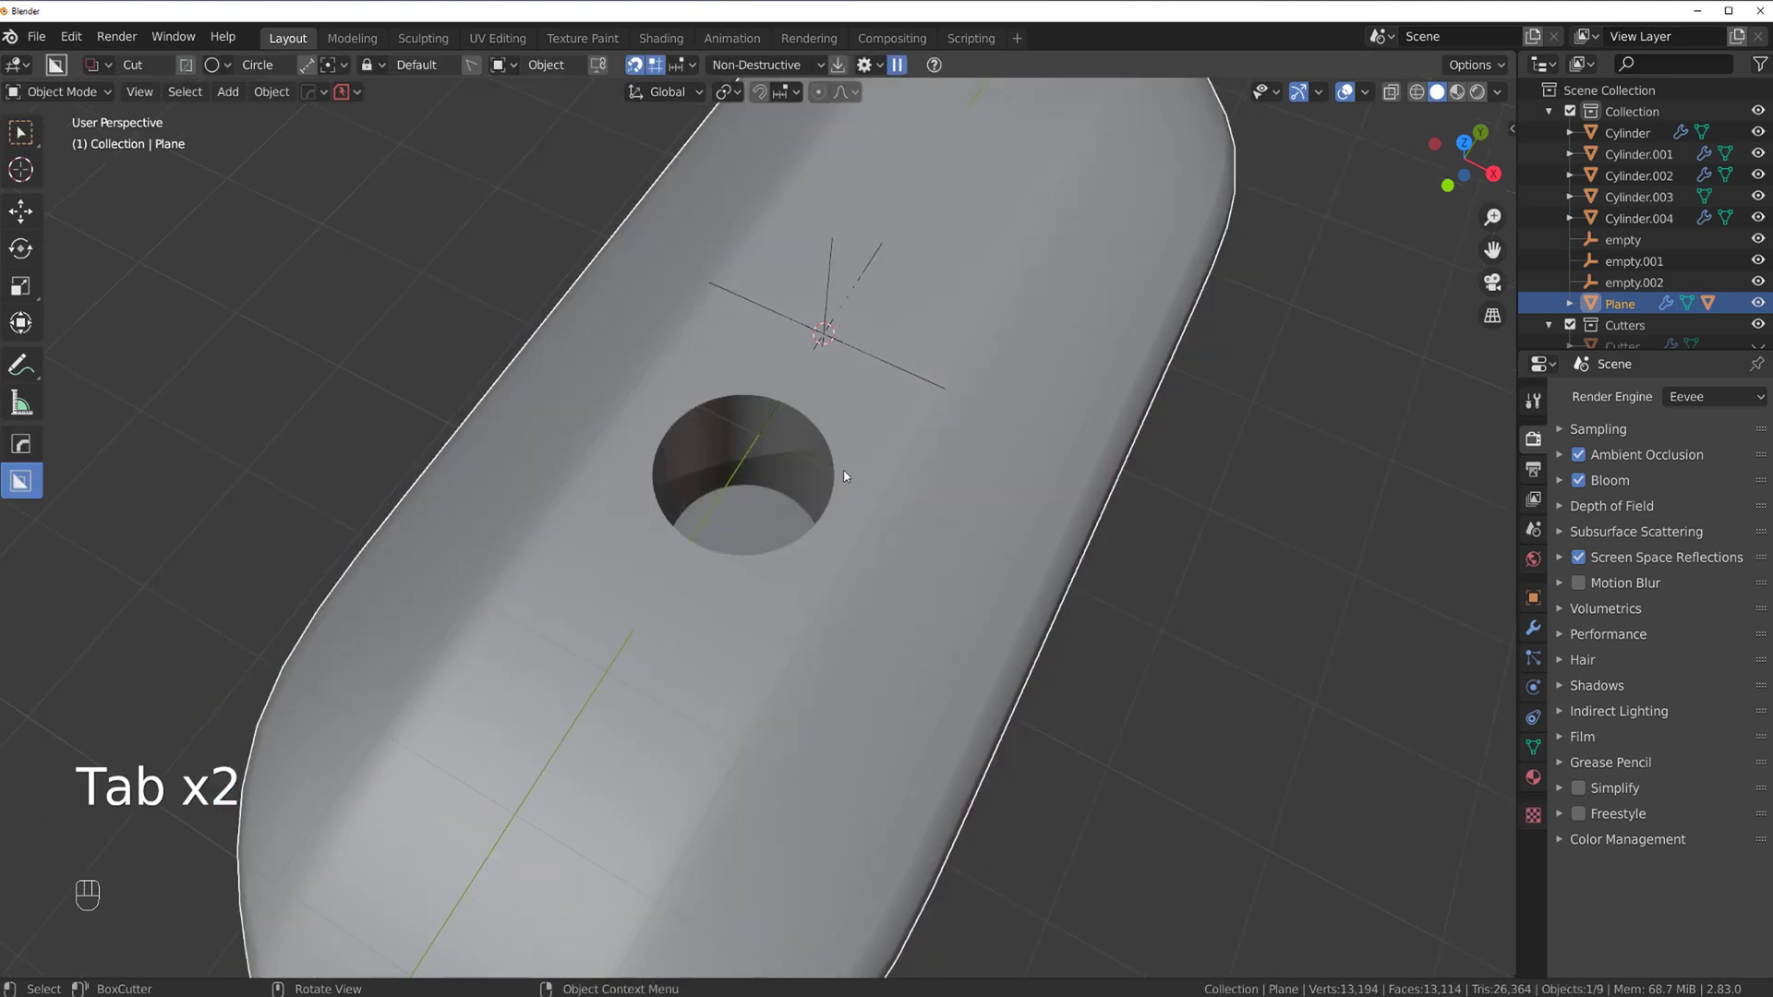
- Select the hole's cutter with HOps Bool Scroll and raise it along Z to make the hole shallower
shift+middle_drag(838, 391, 741, 454)
key(q)
click(787, 471)
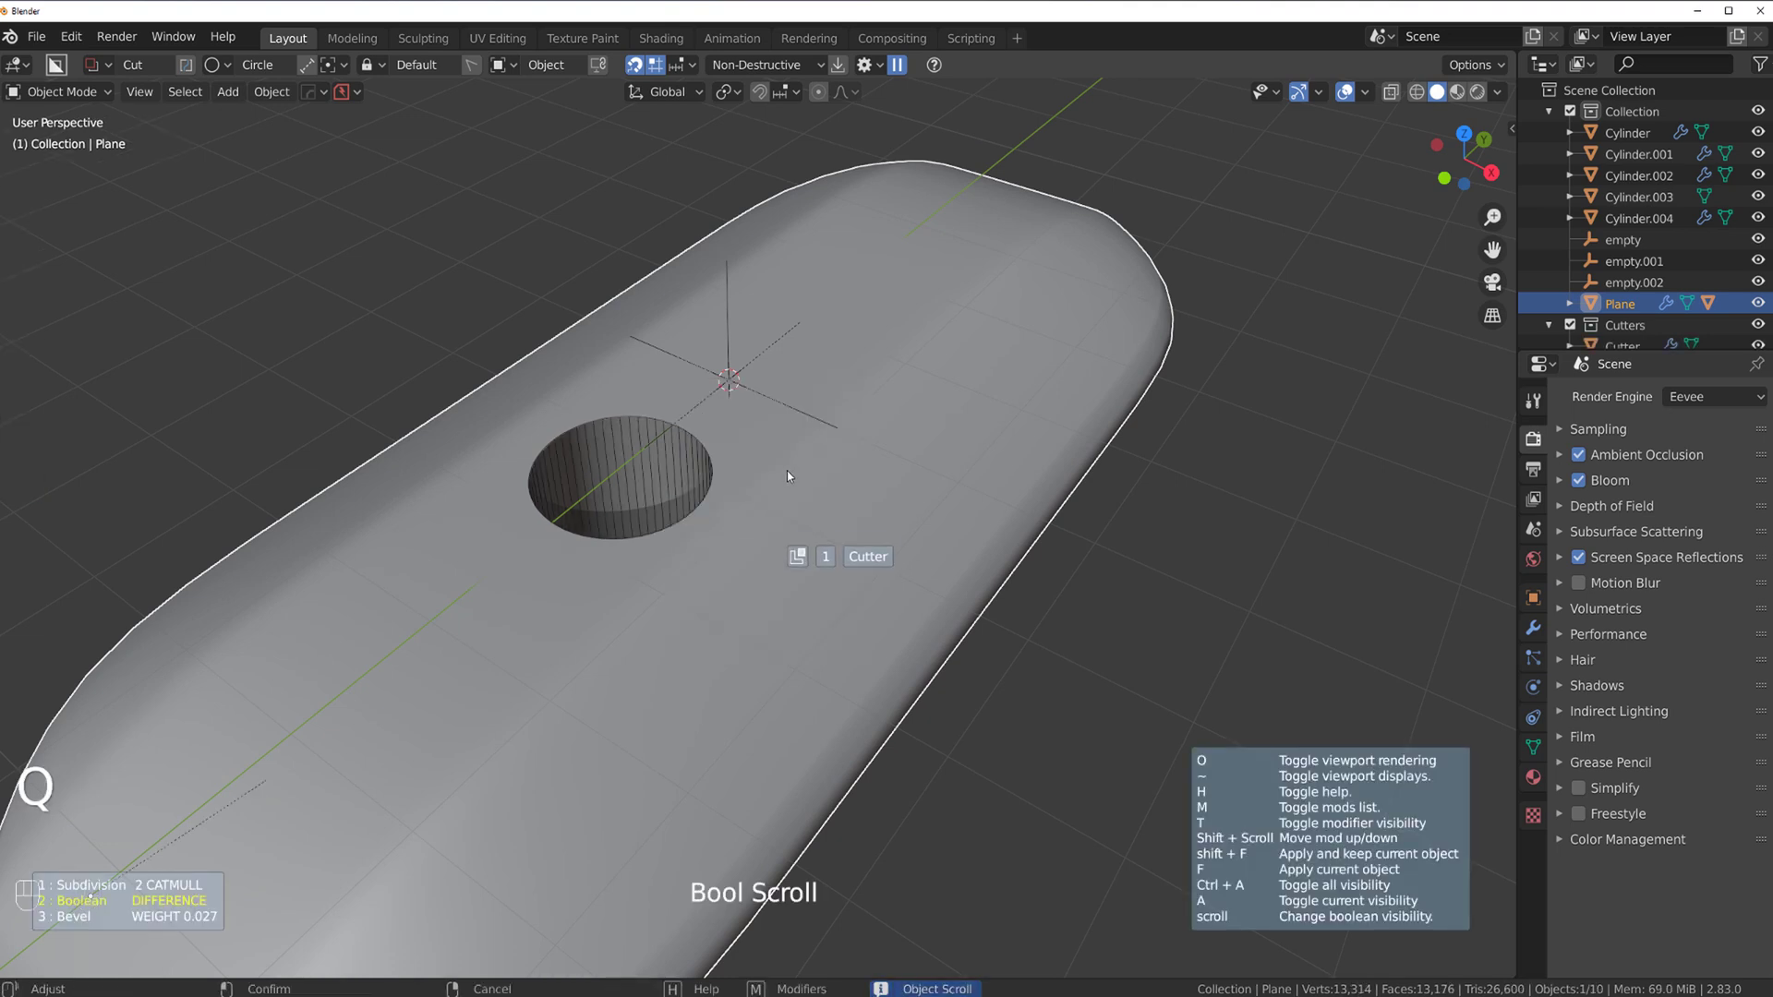
click(822, 475)
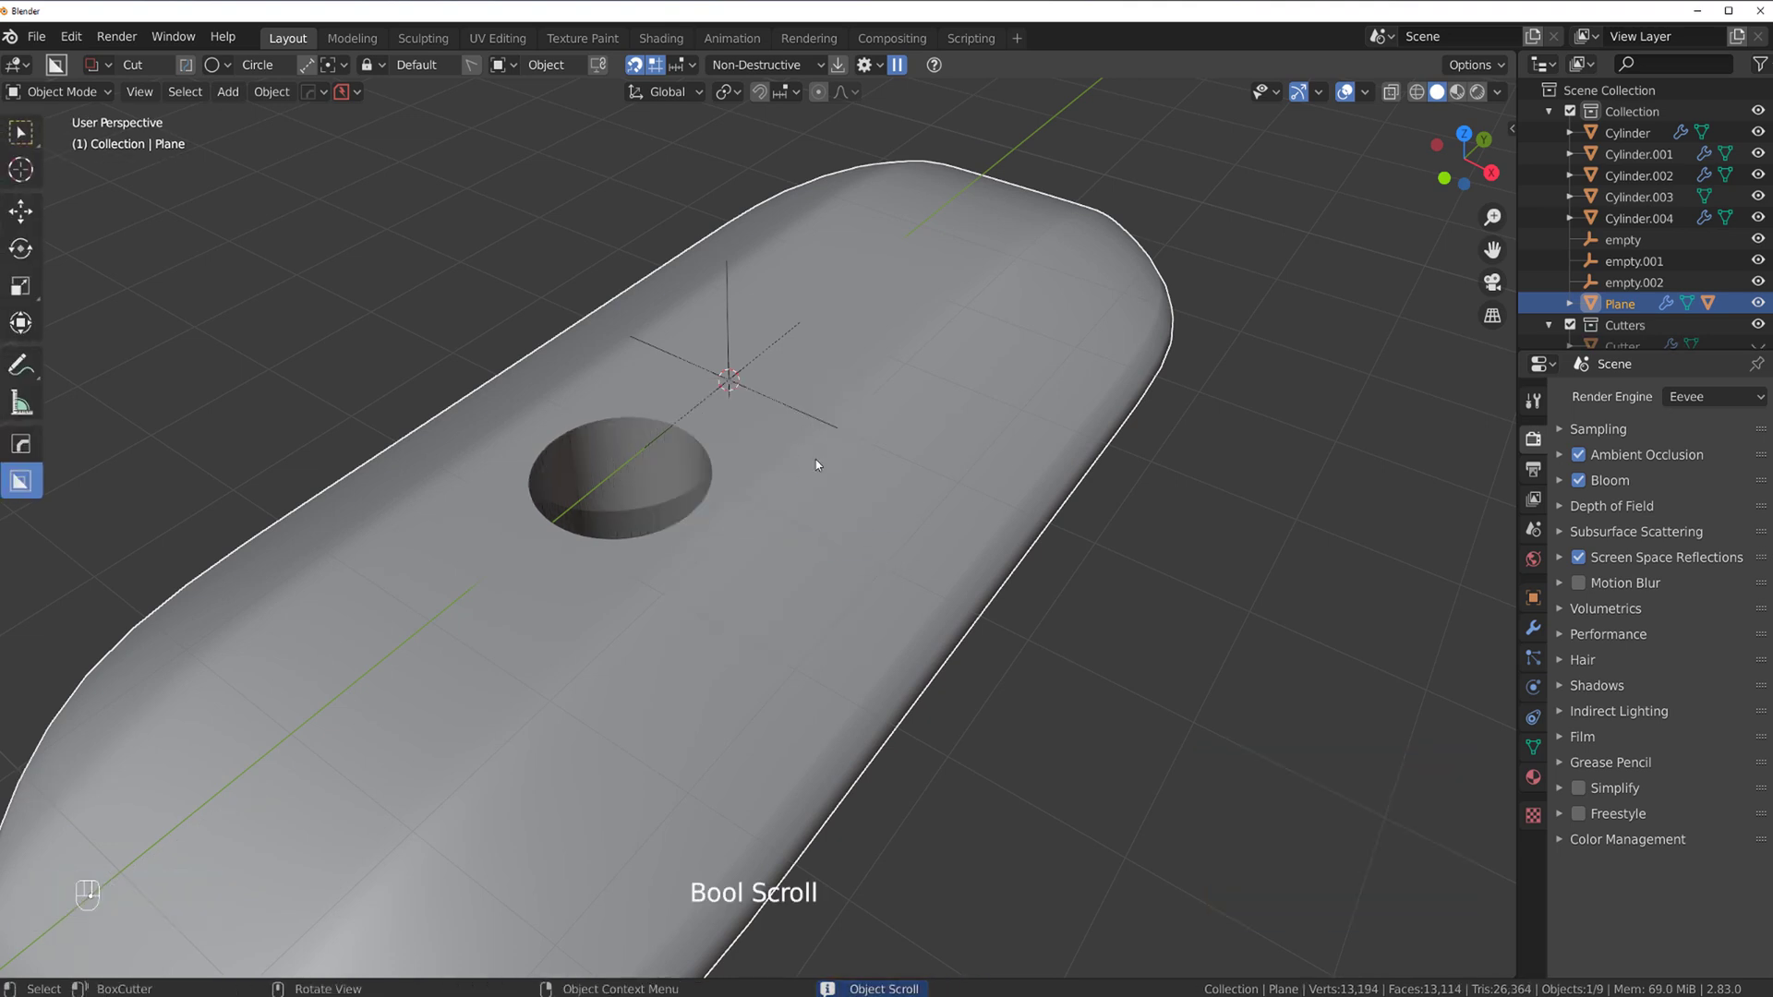
key(q)
click(791, 469)
key(g)
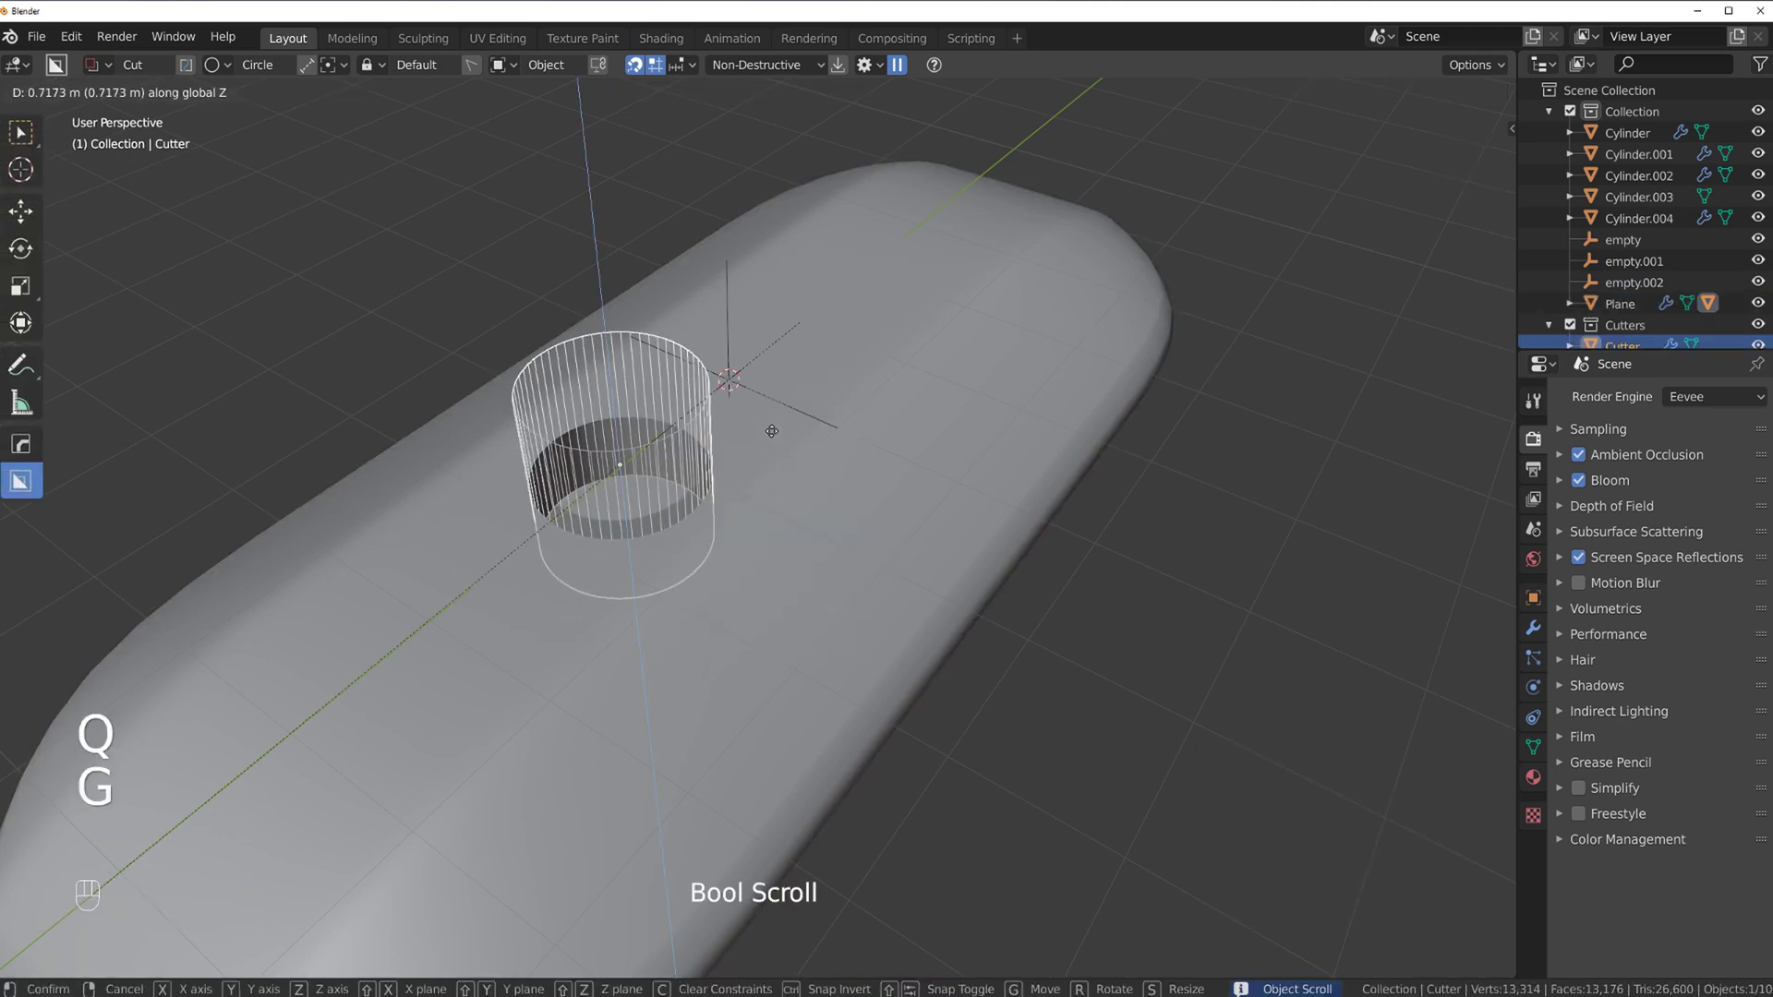
click(782, 407)
- Isolate the cutter and mark its upper and lower circular edge loops with HOps Mark
key(Tab)
alt+click(711, 518)
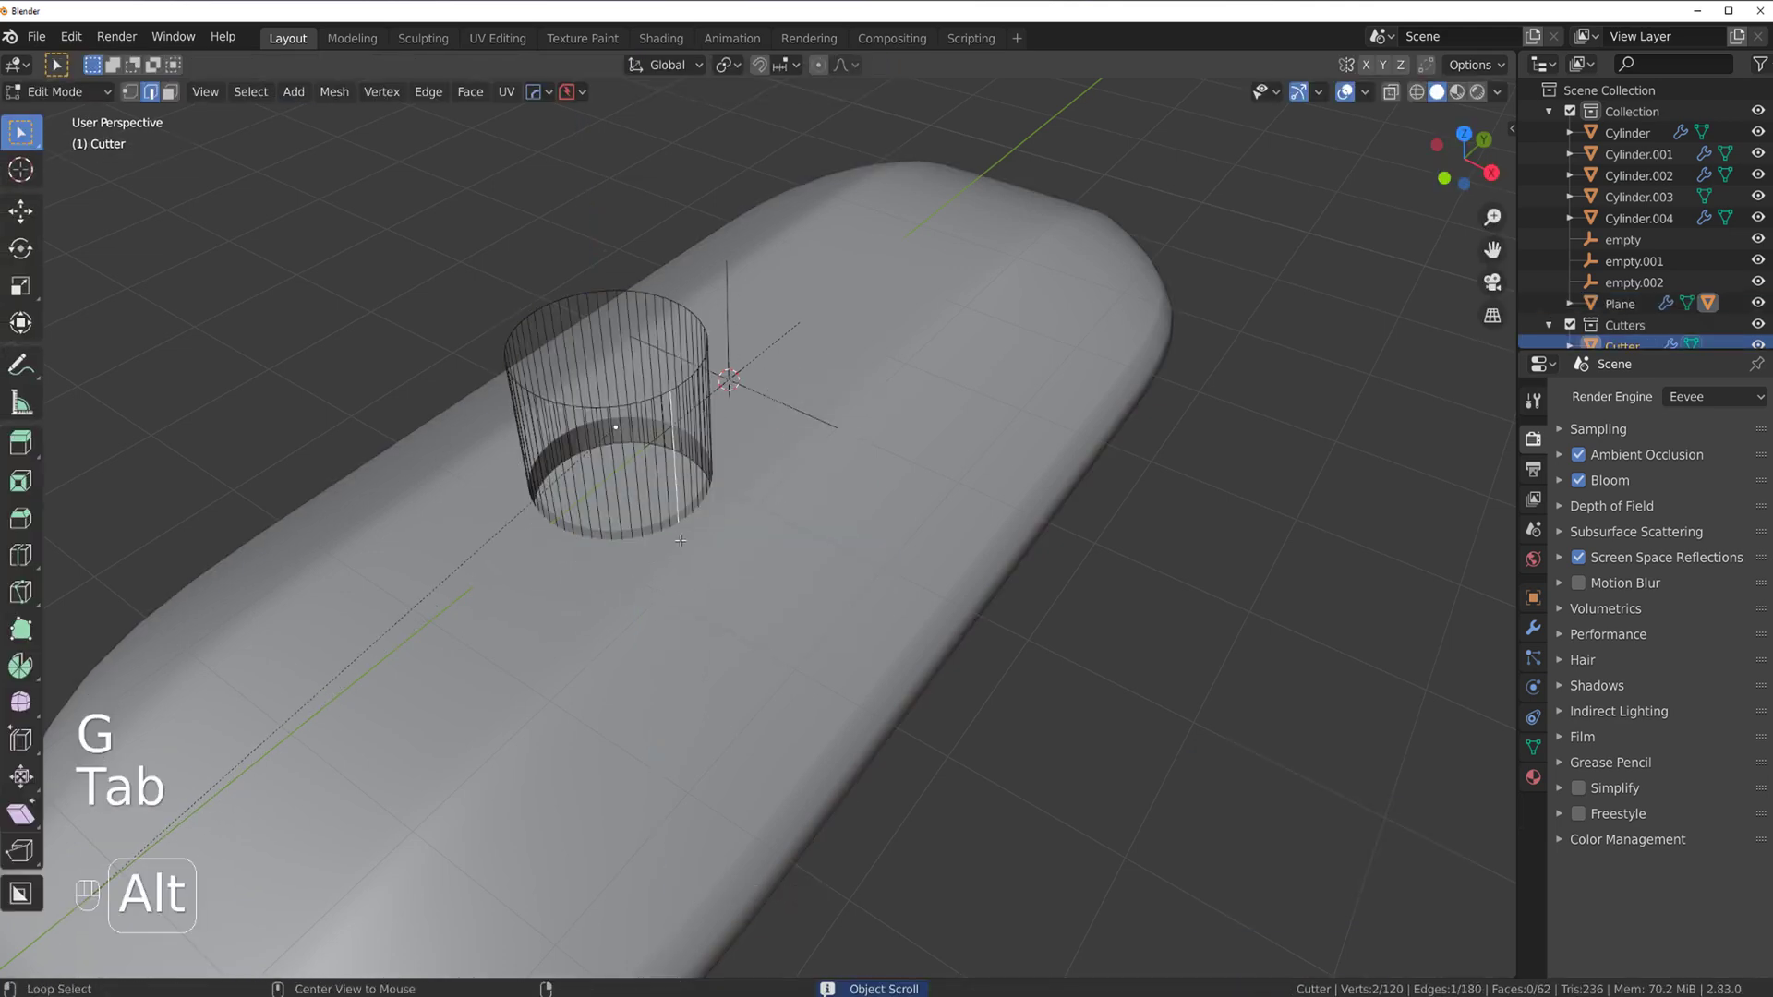
key(slash)
scroll(744, 626, down, 6)
middle_drag(841, 726, 829, 662)
alt+click(814, 785)
alt+shift+click(824, 455)
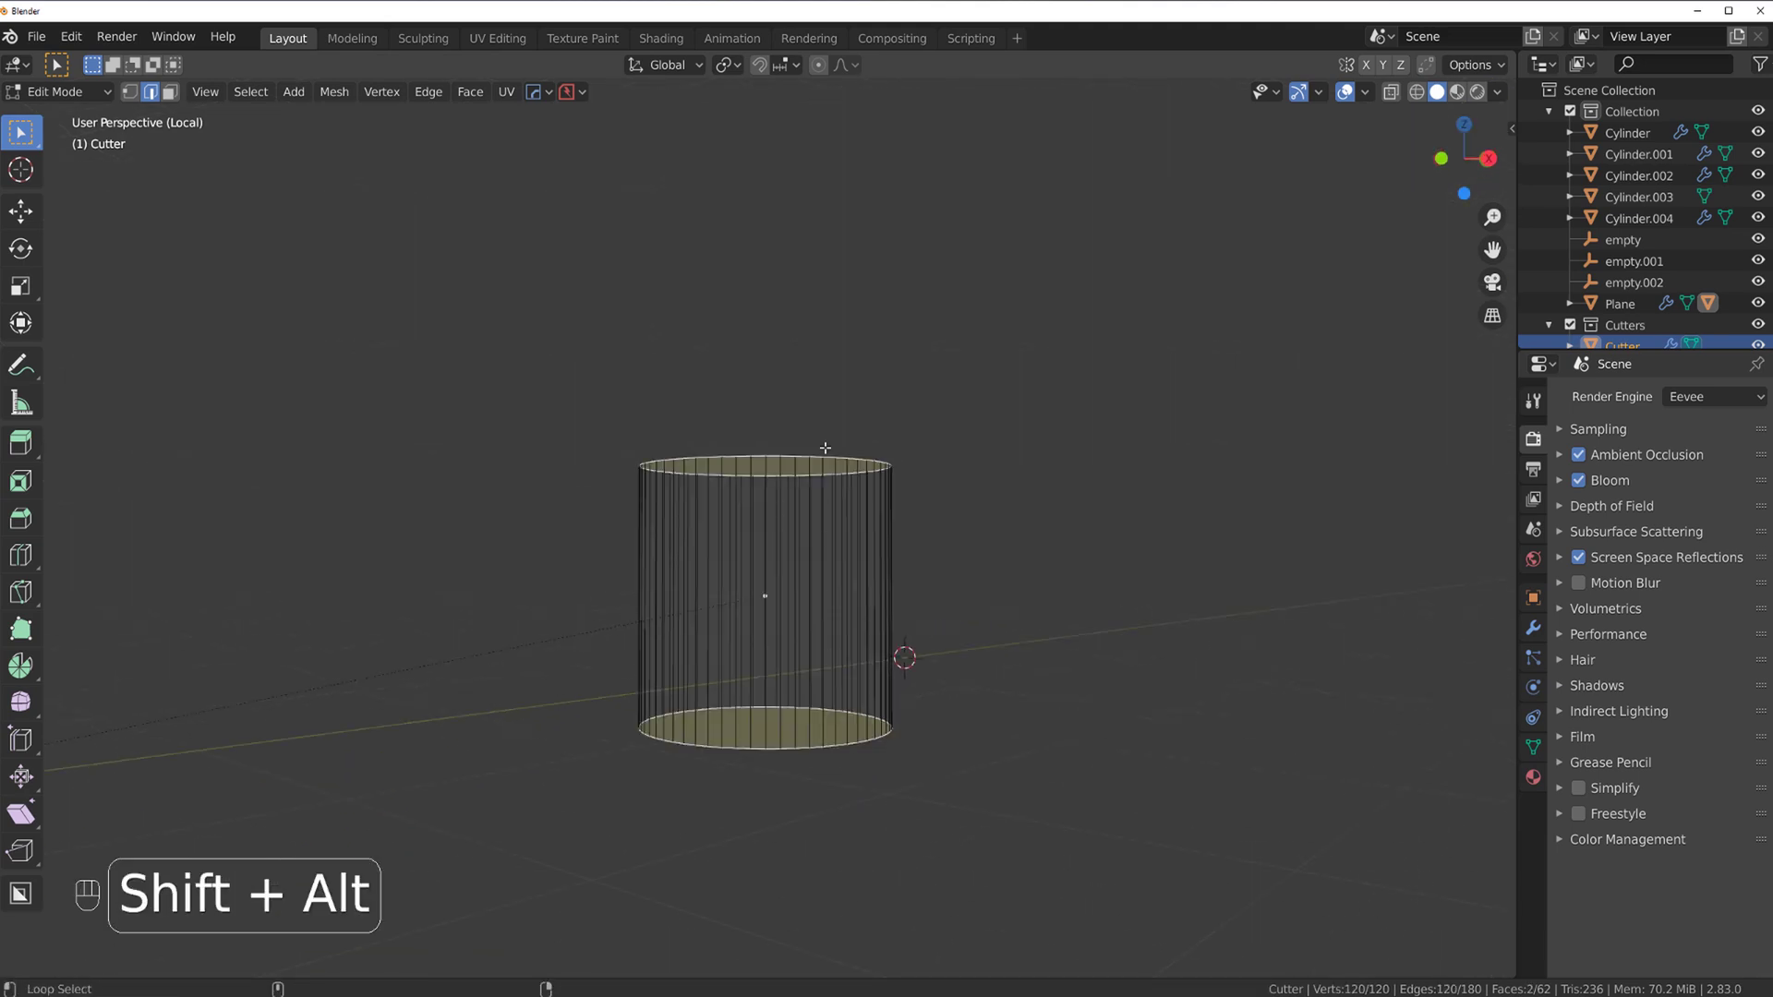
key(q)
click(1049, 442)
key(Tab)
key(slash)
- Examine the hole's floor edge, delete the cutter and select the body again
scroll(612, 424, up, 1)
scroll(798, 537, up, 5)
shift+middle_drag(612, 425, 862, 394)
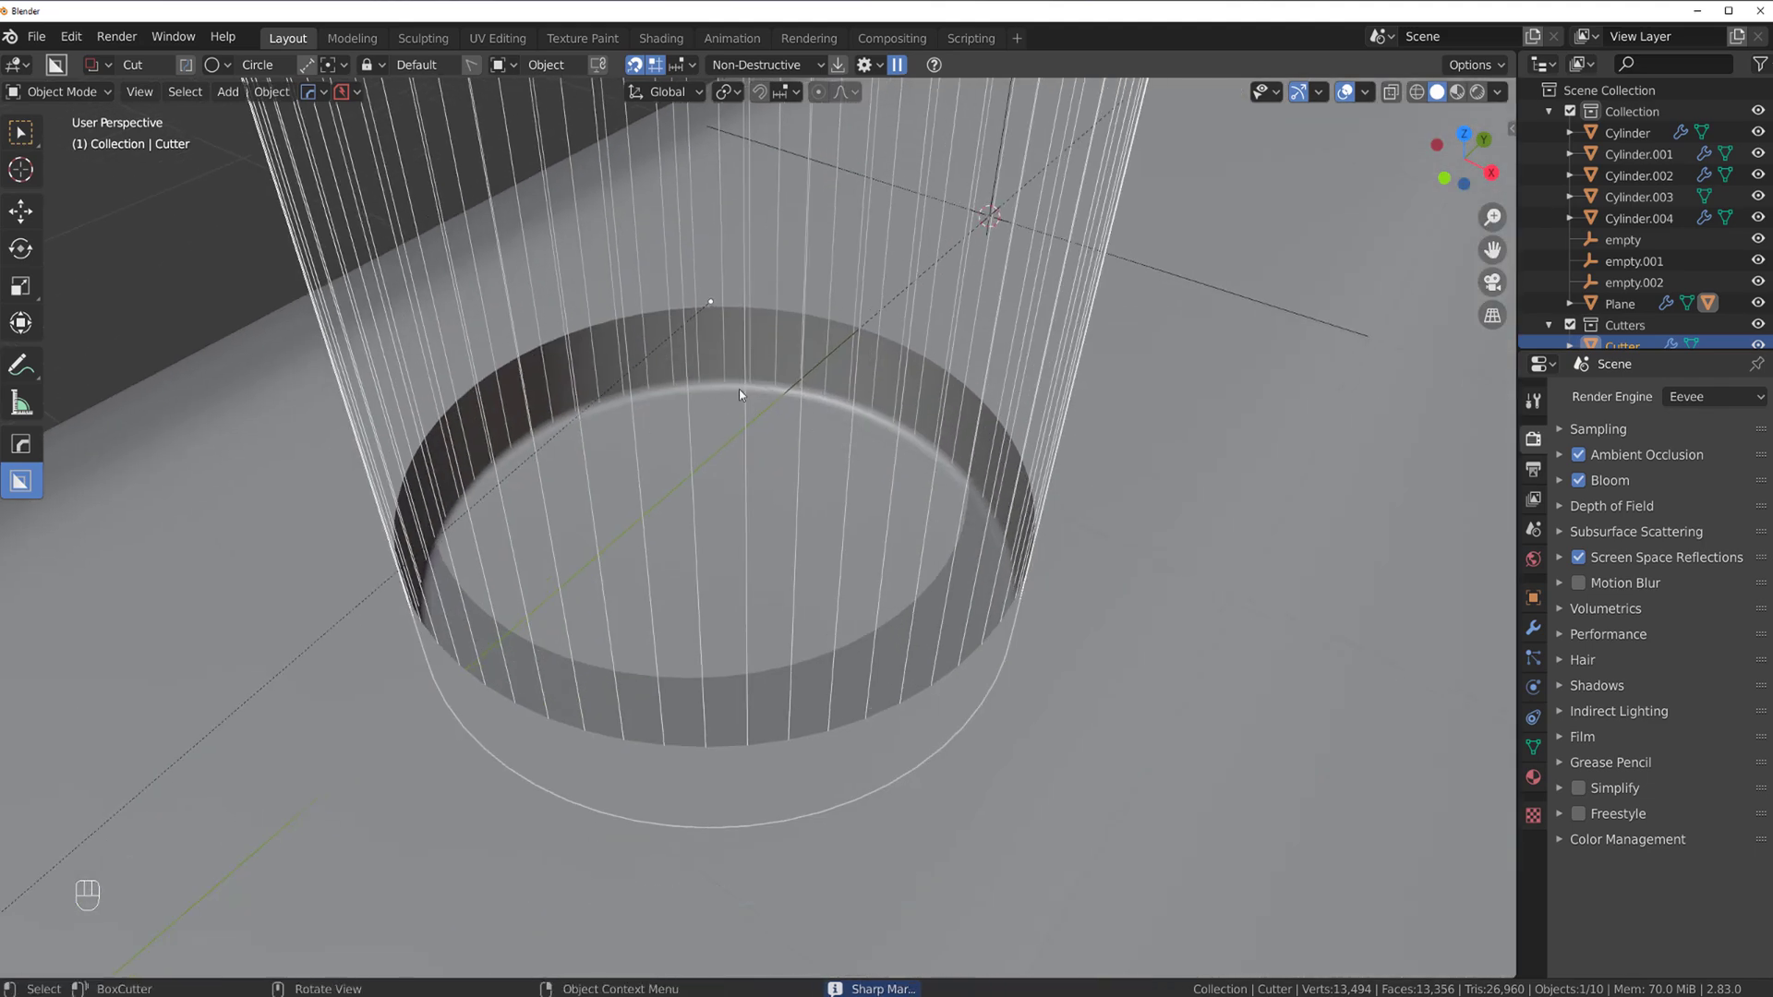
scroll(679, 393, down, 8)
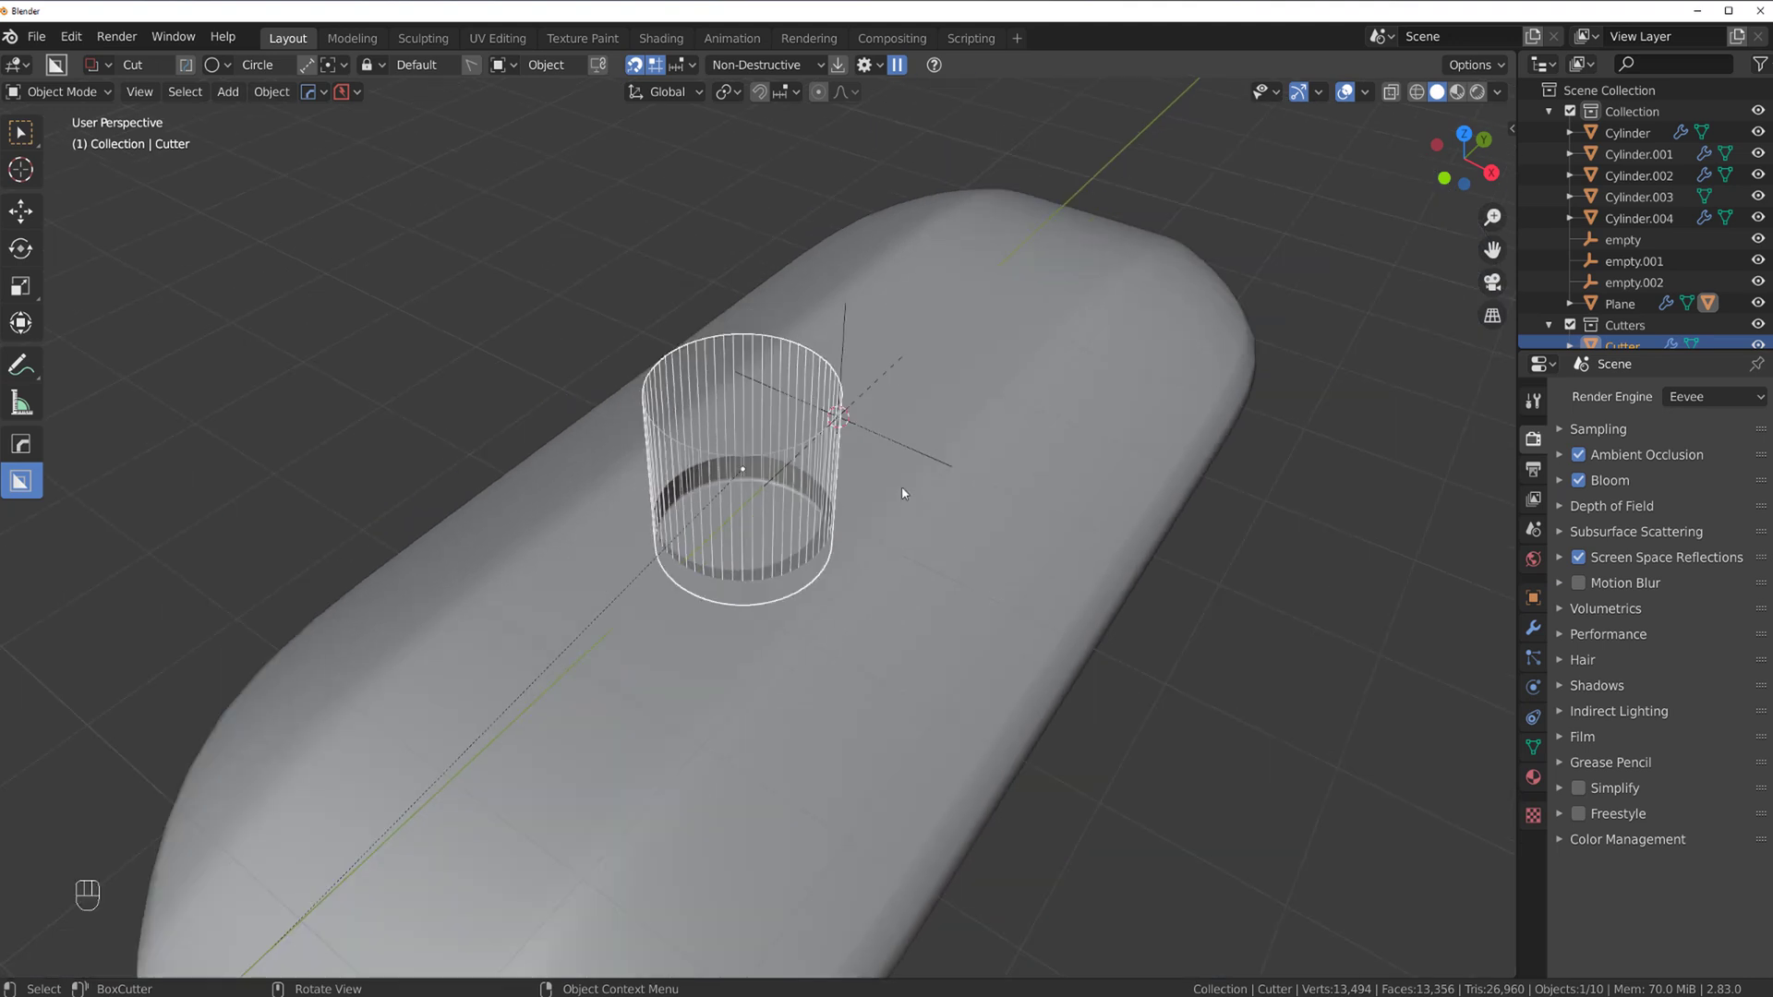
key(Delete)
click(750, 609)
key(q)
click(753, 609)
click(781, 619)
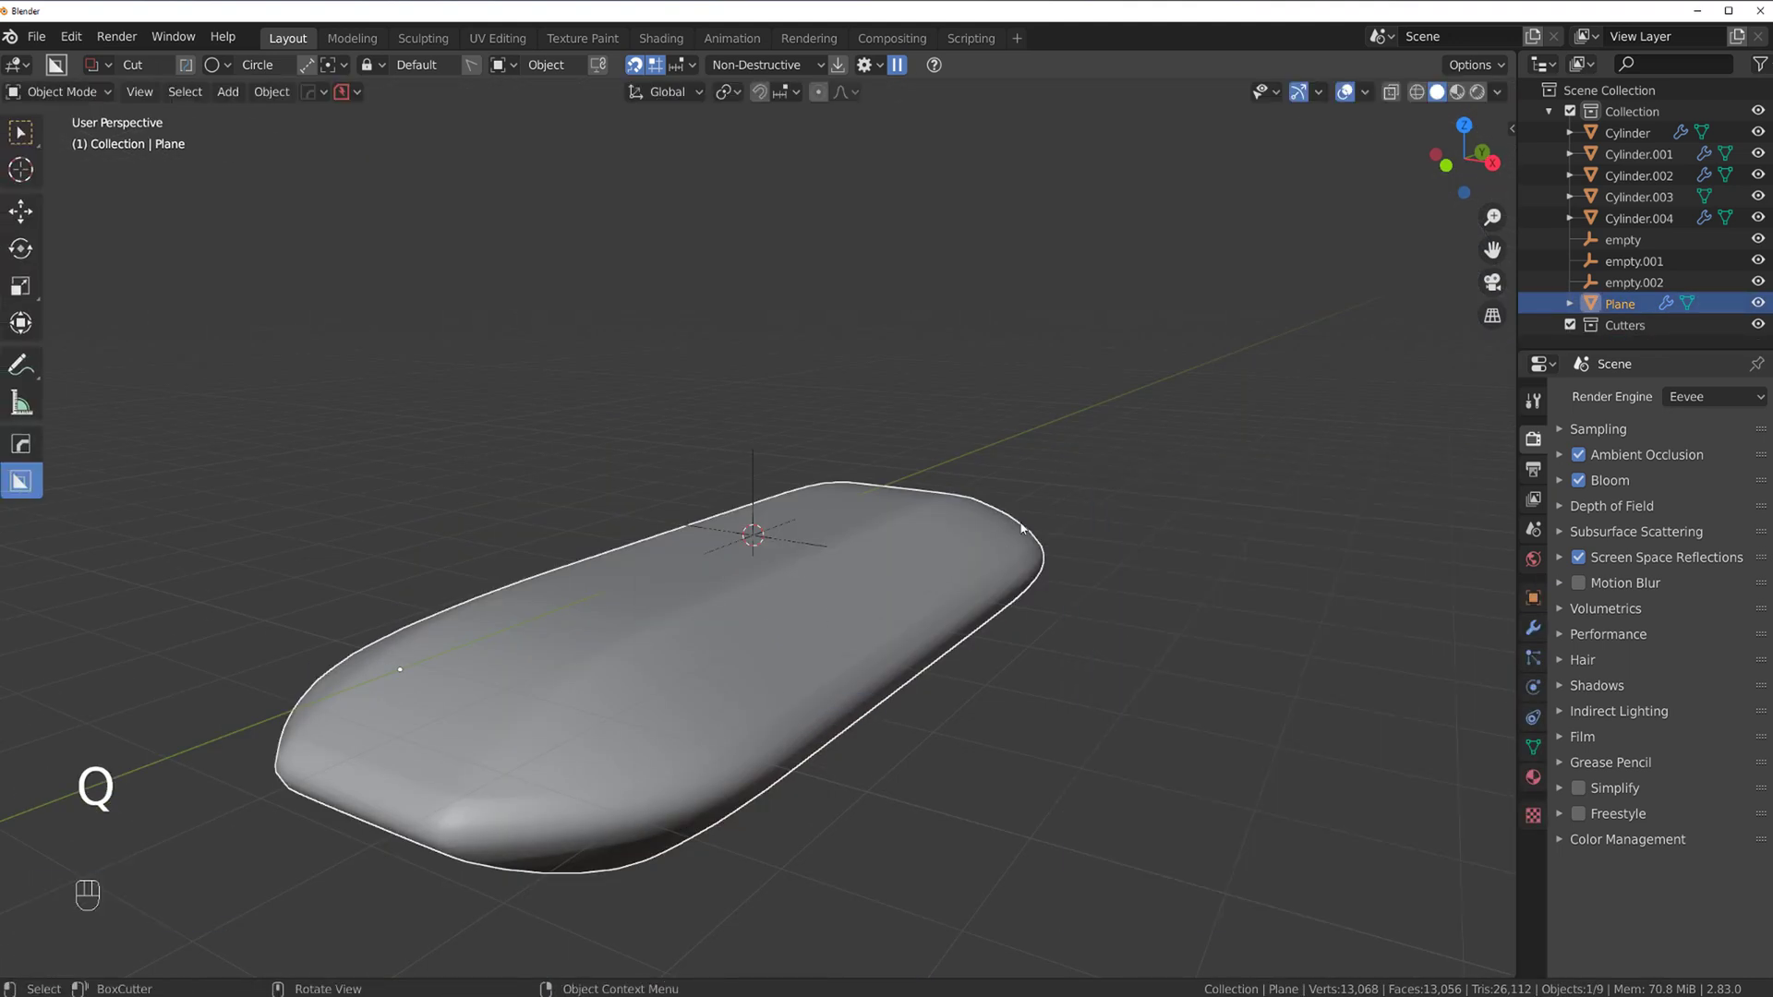
- Remove the leftover Boolean modifier from the body and move its Bevel modifier above Subdivision
key(ctrl+grave)
click(1278, 641)
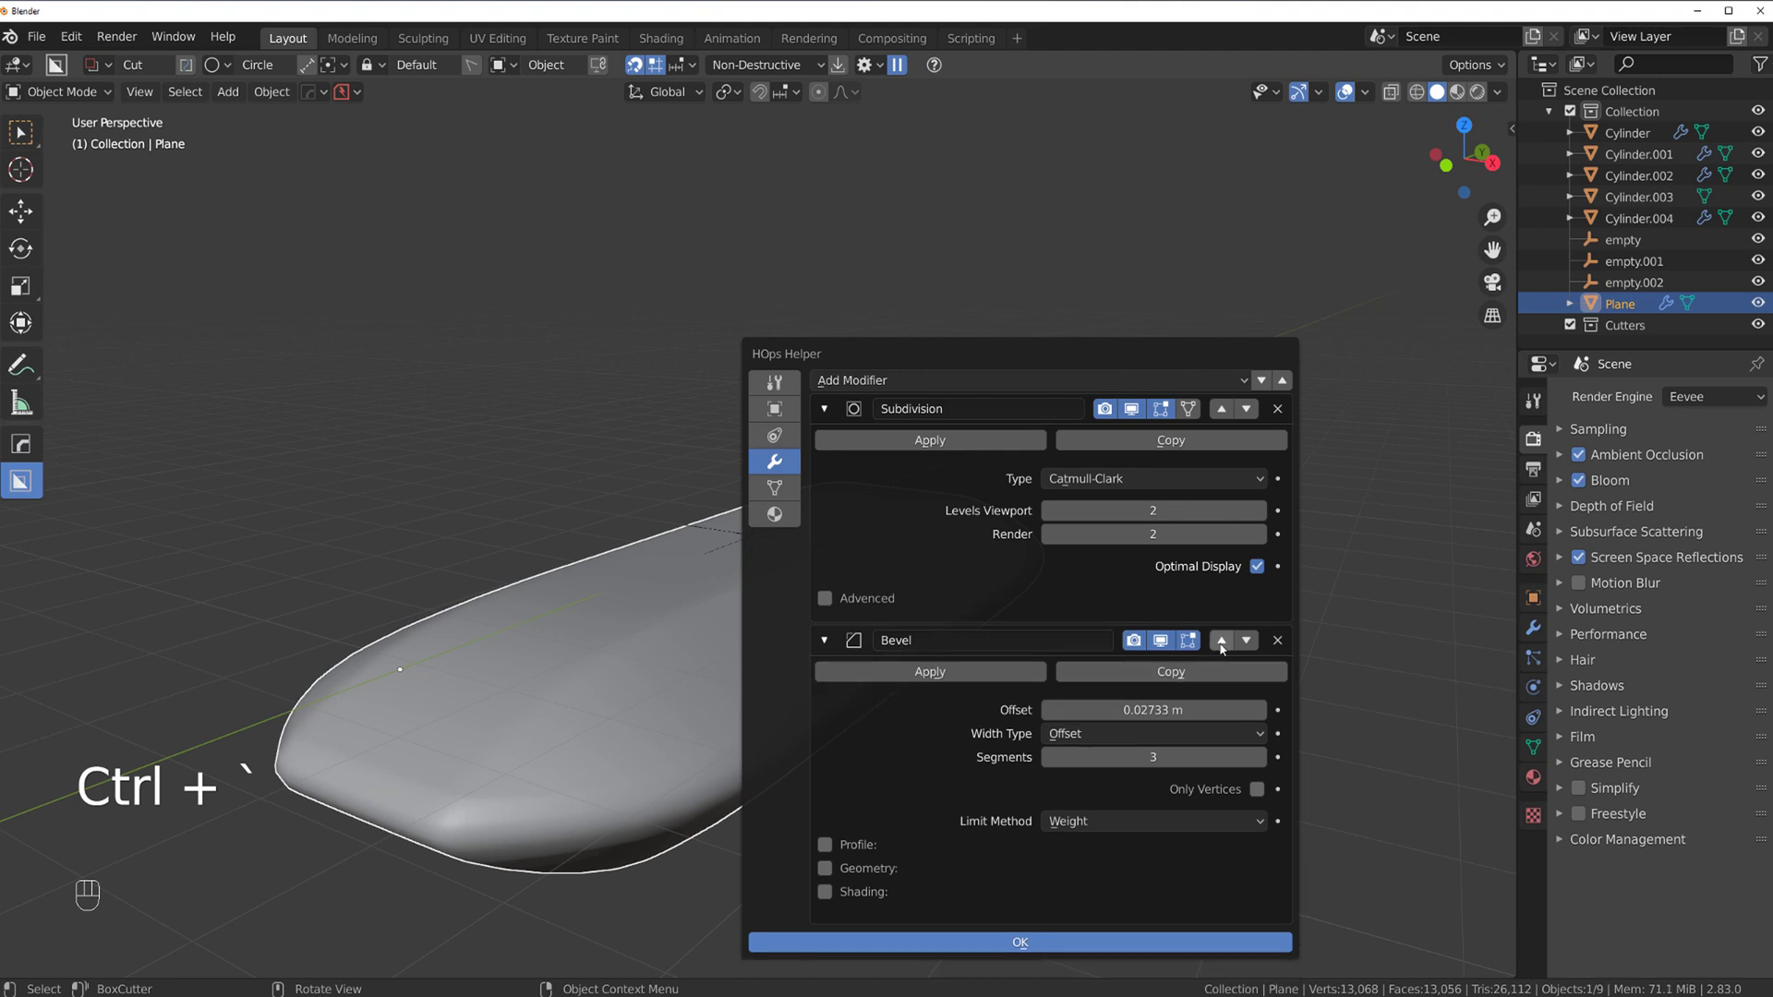
click(1221, 641)
shift+right_click(744, 458)
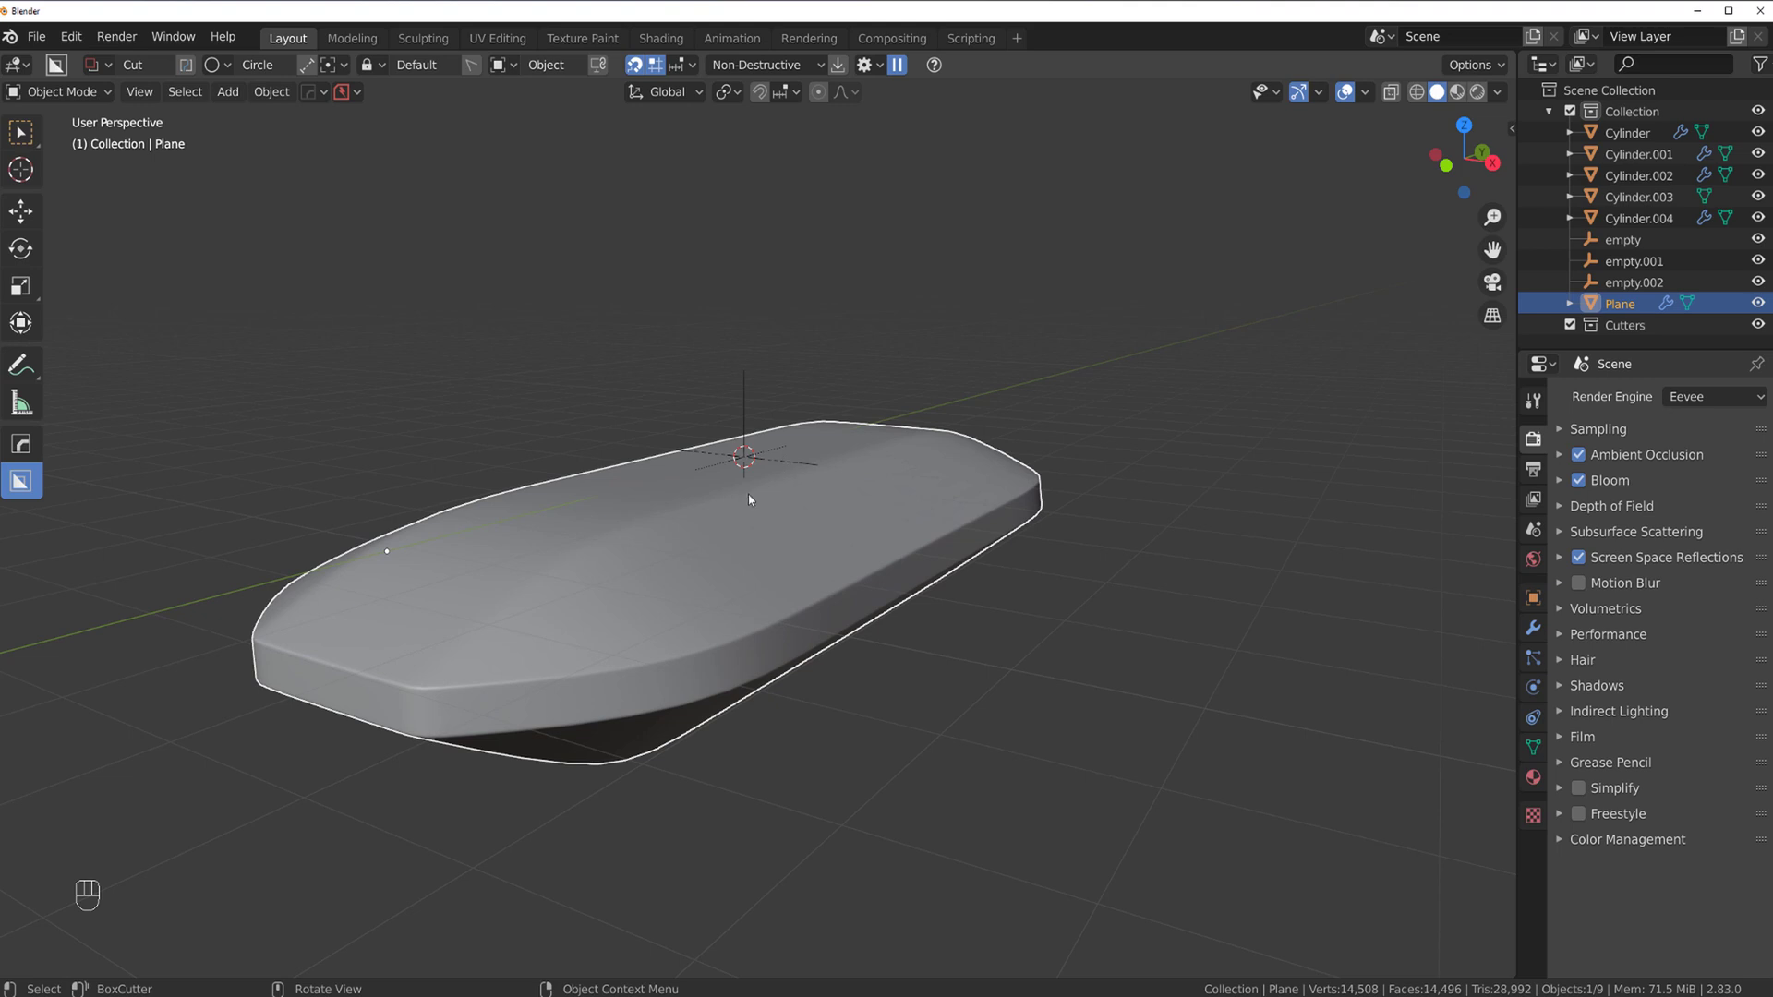
mouse_move(725, 509)
middle_down()
mouse_move(711, 503)
mouse_move(730, 514)
middle_up()
scroll(762, 546, up, 2)
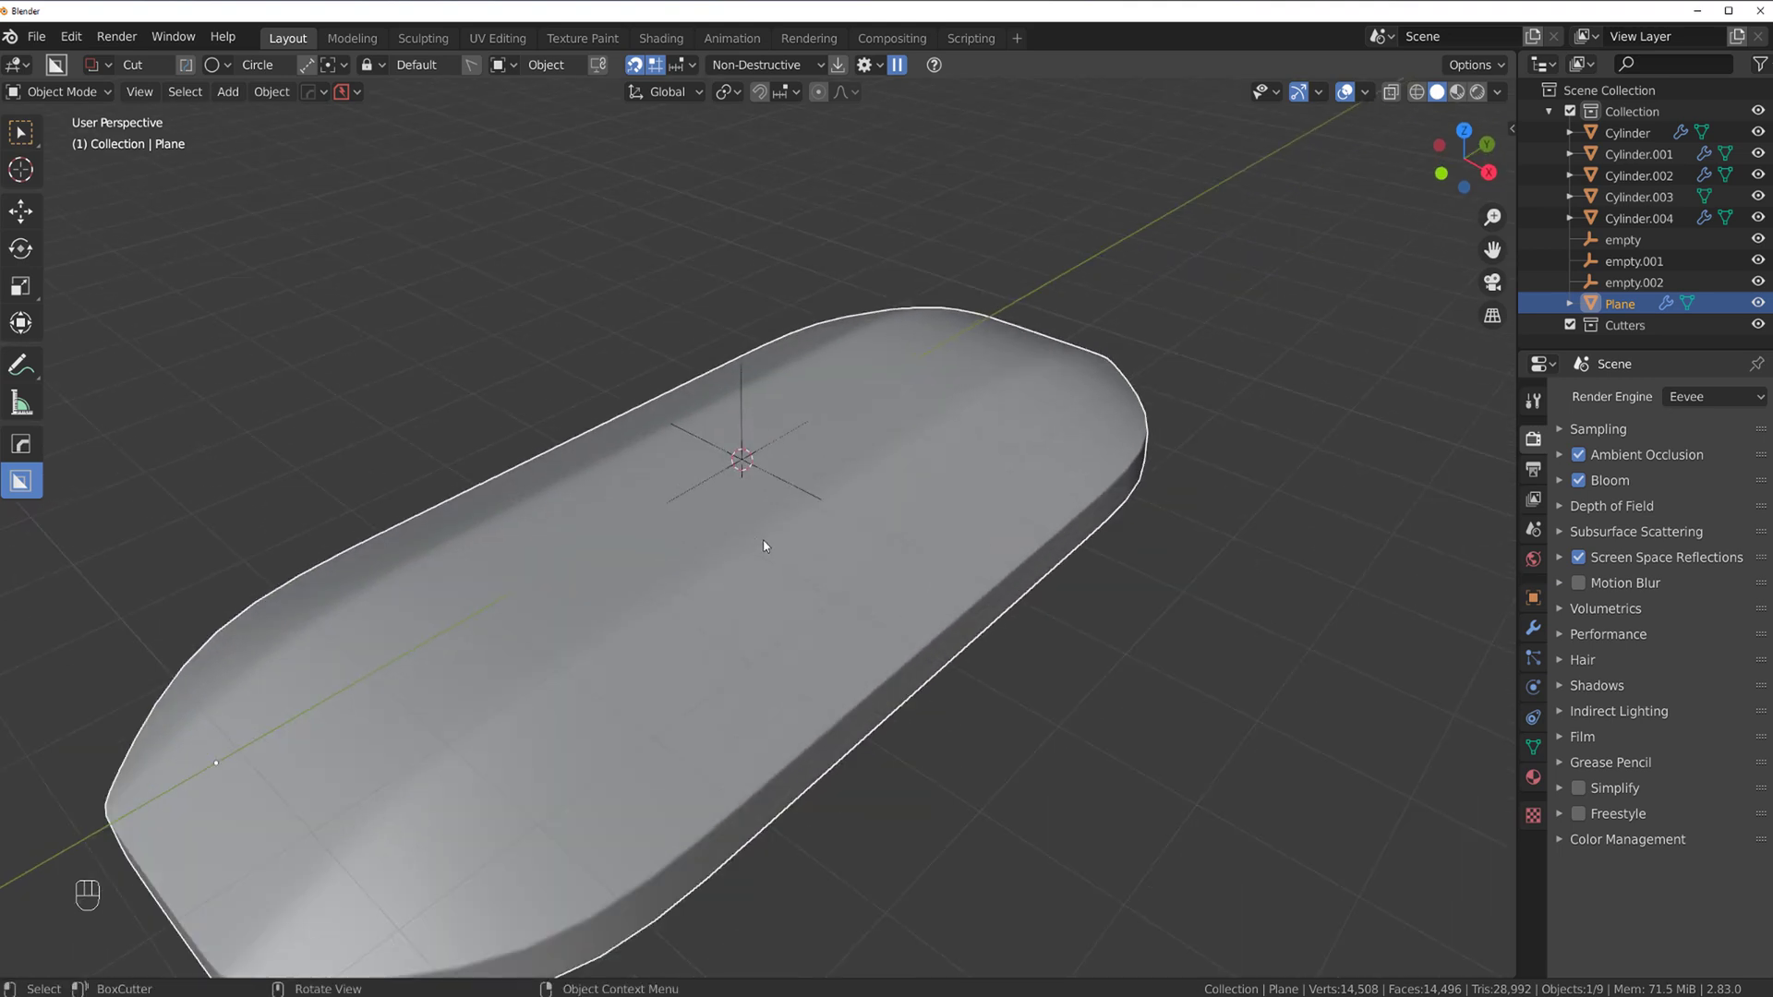
- Run the HOps Step operation on the body
key(q)
mouse_move(773, 619)
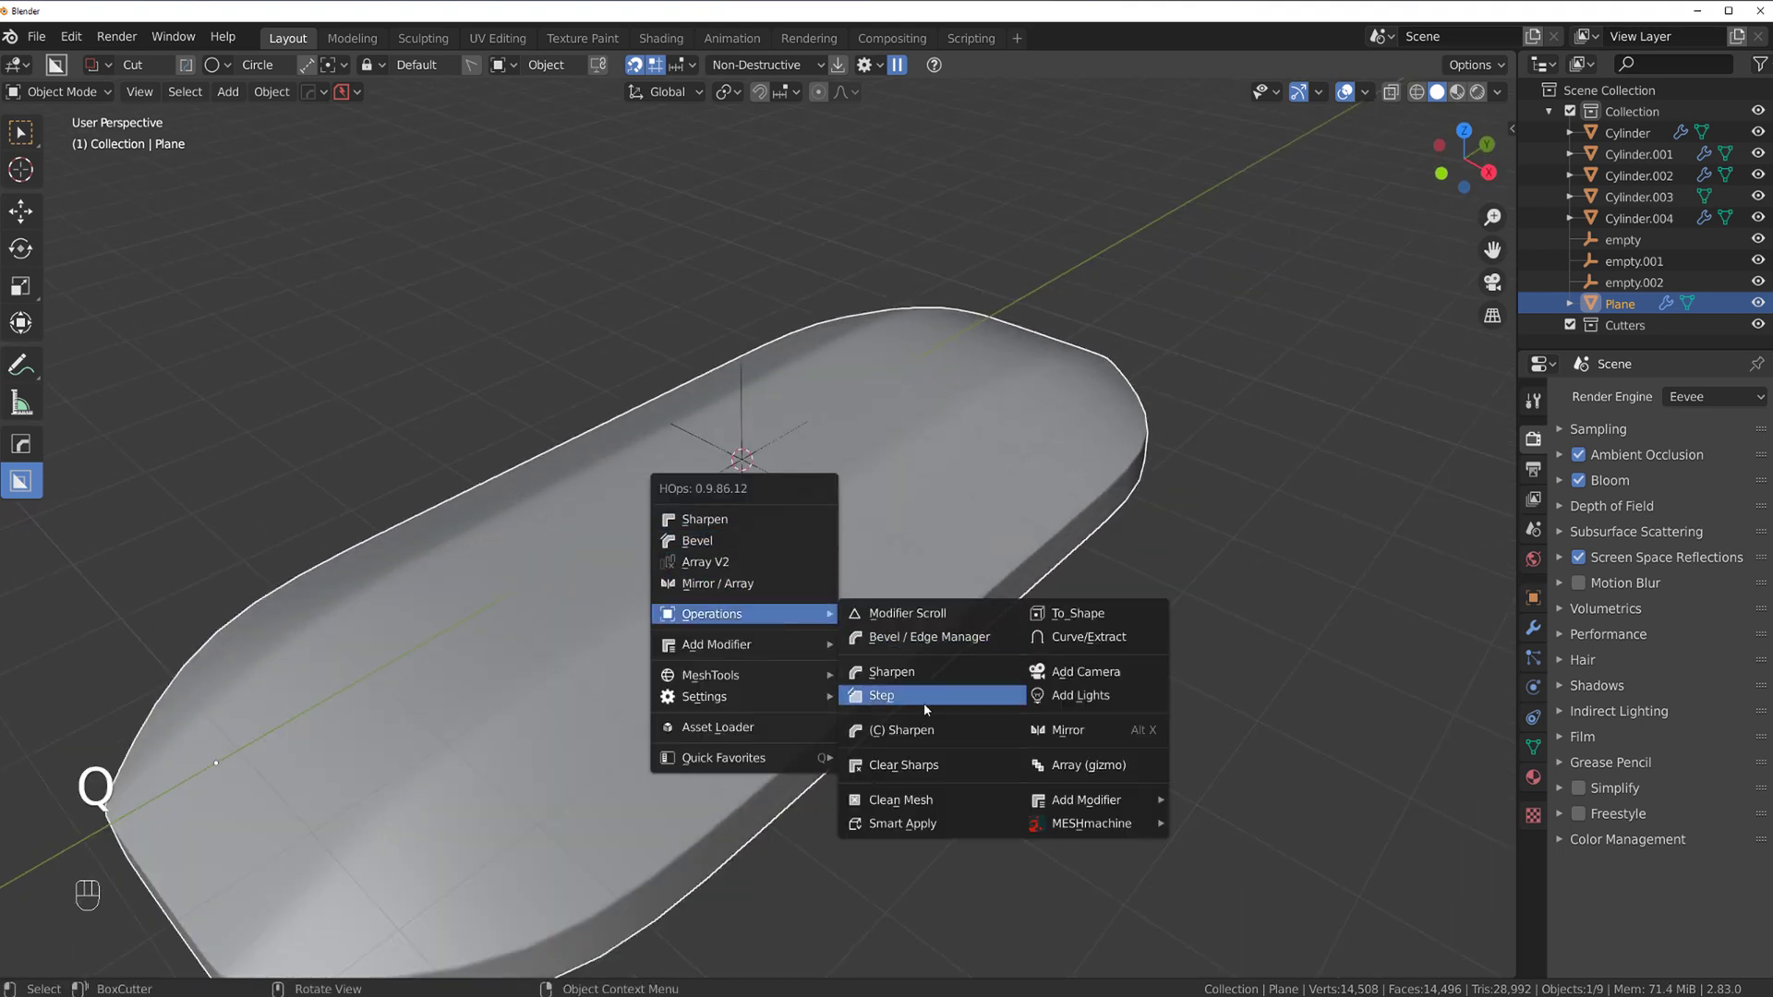
click(928, 708)
- Cut a new circular hole into the stepped body's upper surface with BoxCutter
scroll(862, 585, up, 2)
drag(615, 510, 696, 570)
click(702, 617)
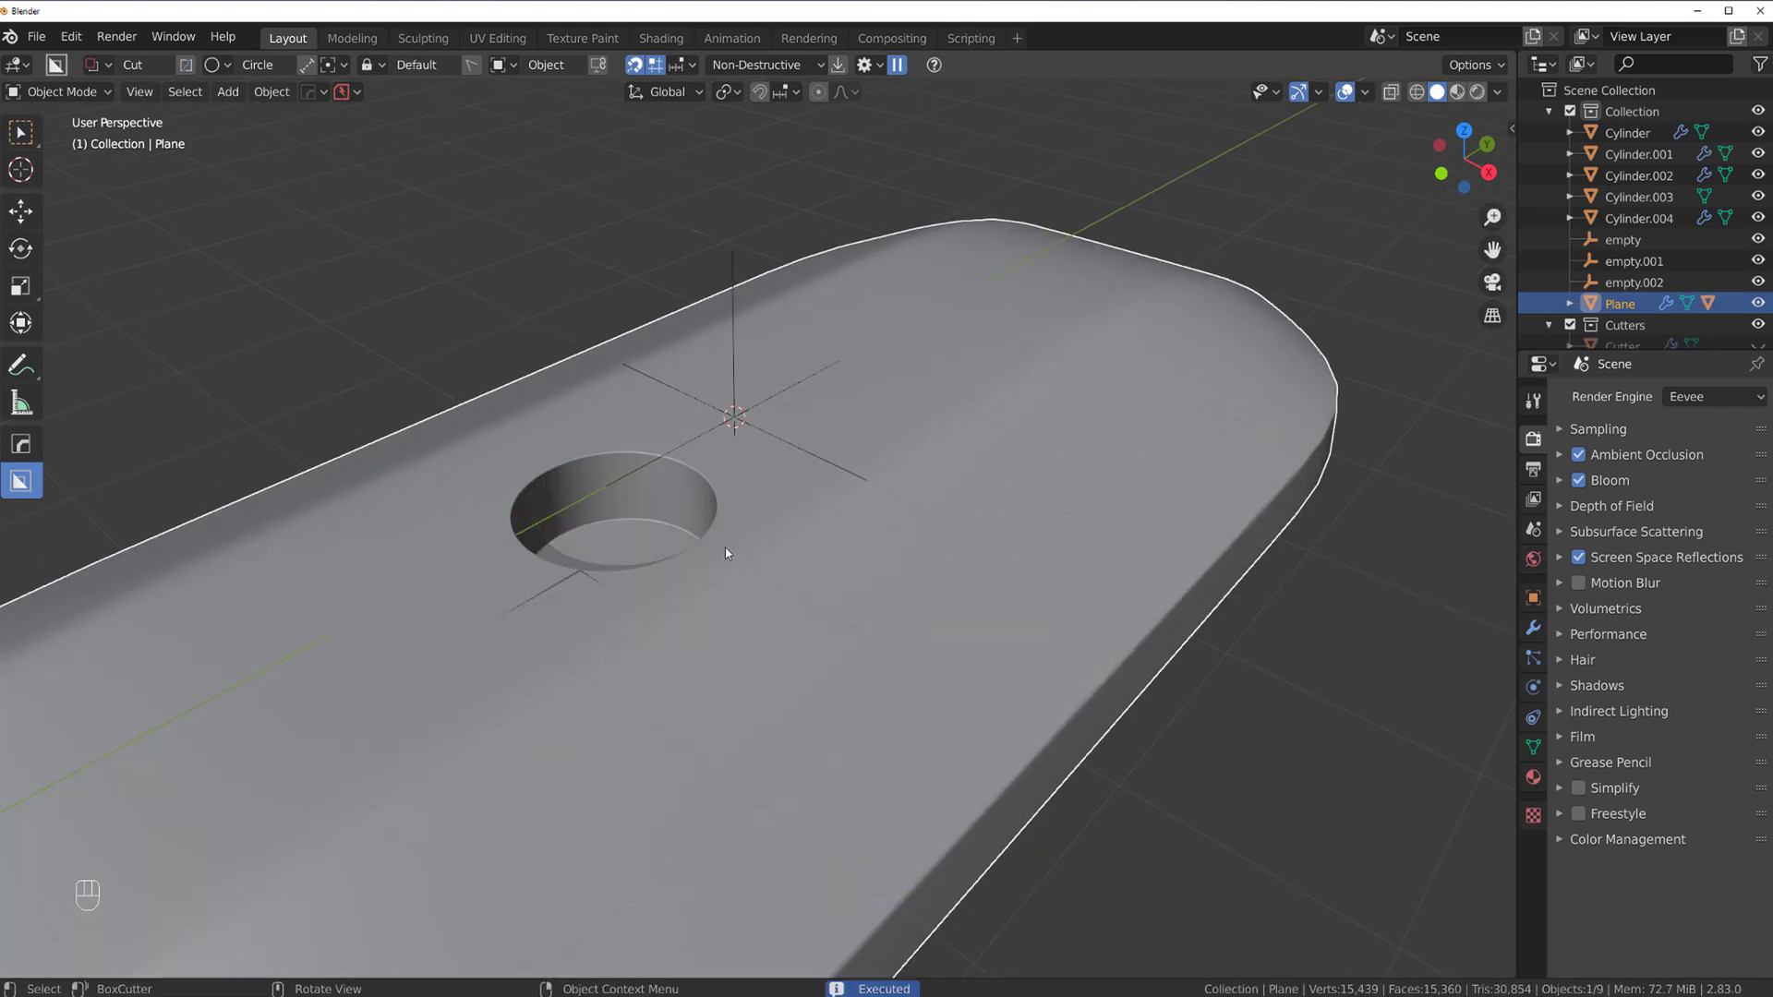
middle_drag(726, 553, 756, 590)
scroll(772, 542, up, 3)
scroll(780, 542, down, 2)
- Examine the hole from above, comparing the perspective and orthographic projections
key(grave)
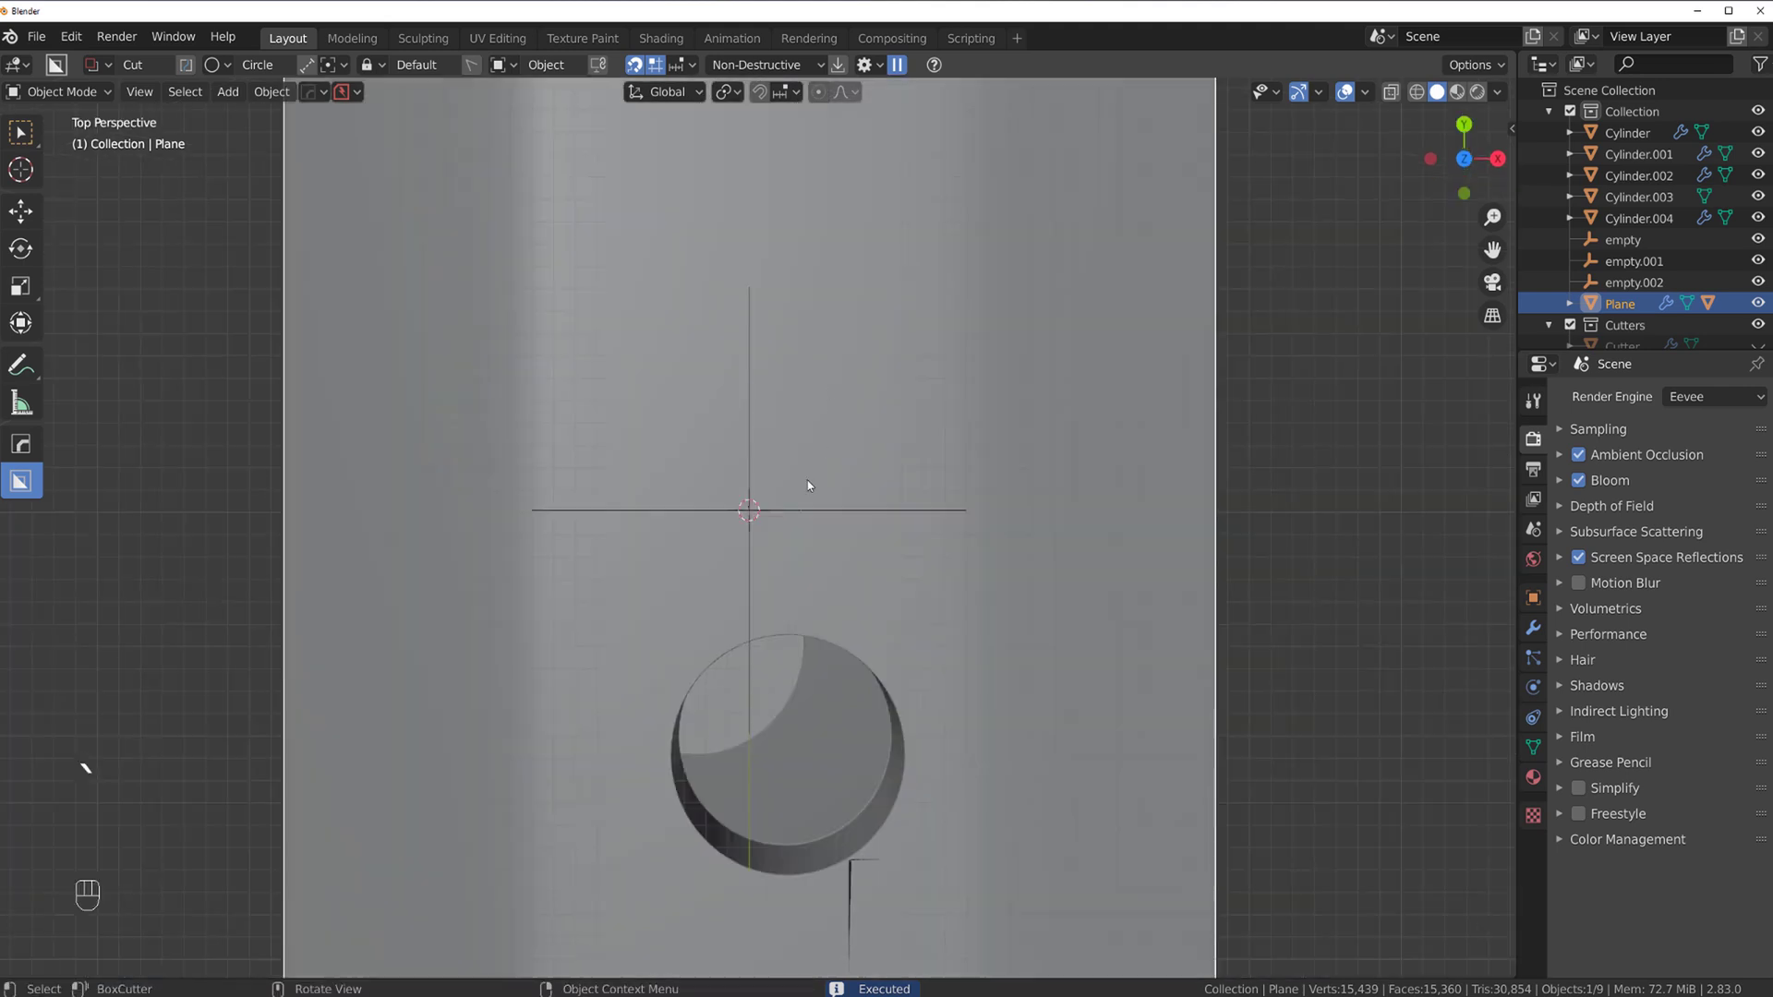
middle_drag(803, 497, 791, 531)
key(KP_5)
key(grave)
key(KP_5)
ctrl+middle_drag(742, 468, 747, 553)
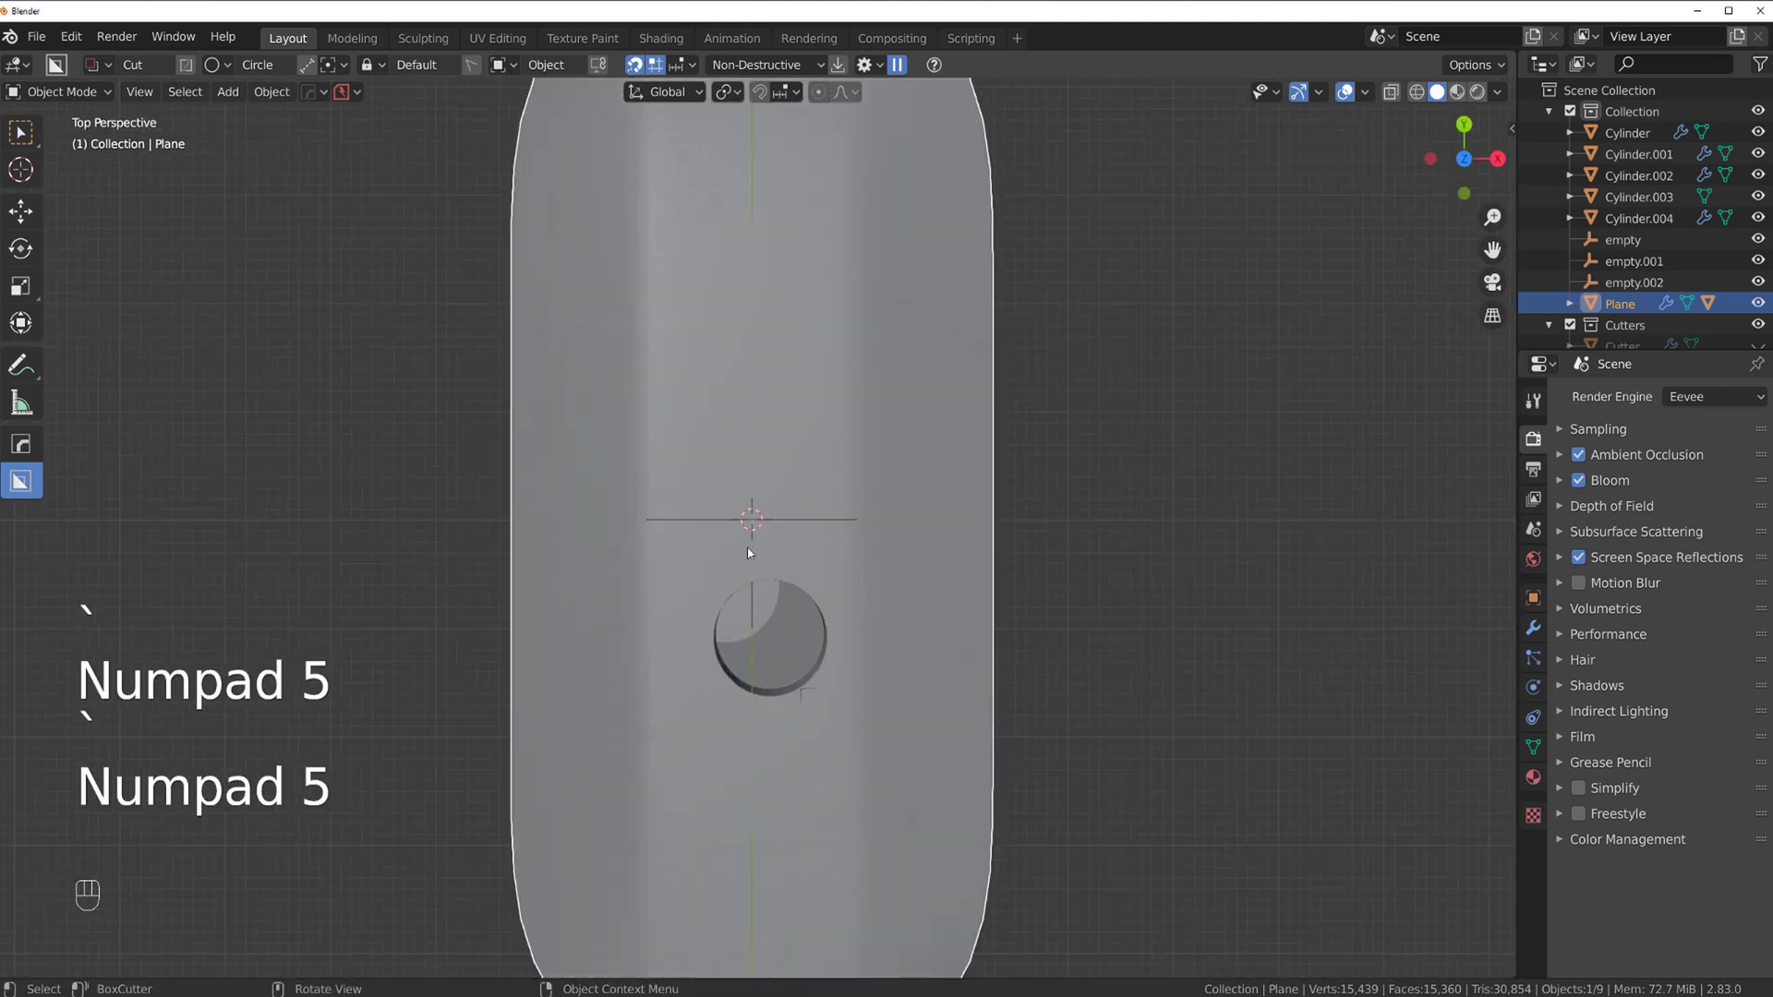
key(KP_5)
shift+middle_drag(846, 619, 754, 539)
scroll(754, 539, up, 3)
middle_drag(650, 619, 647, 526)
- Bring up the hole's cutter with Bool Scroll and shift it slightly across the body's upper surface in top view
key(q)
mouse_move(806, 477)
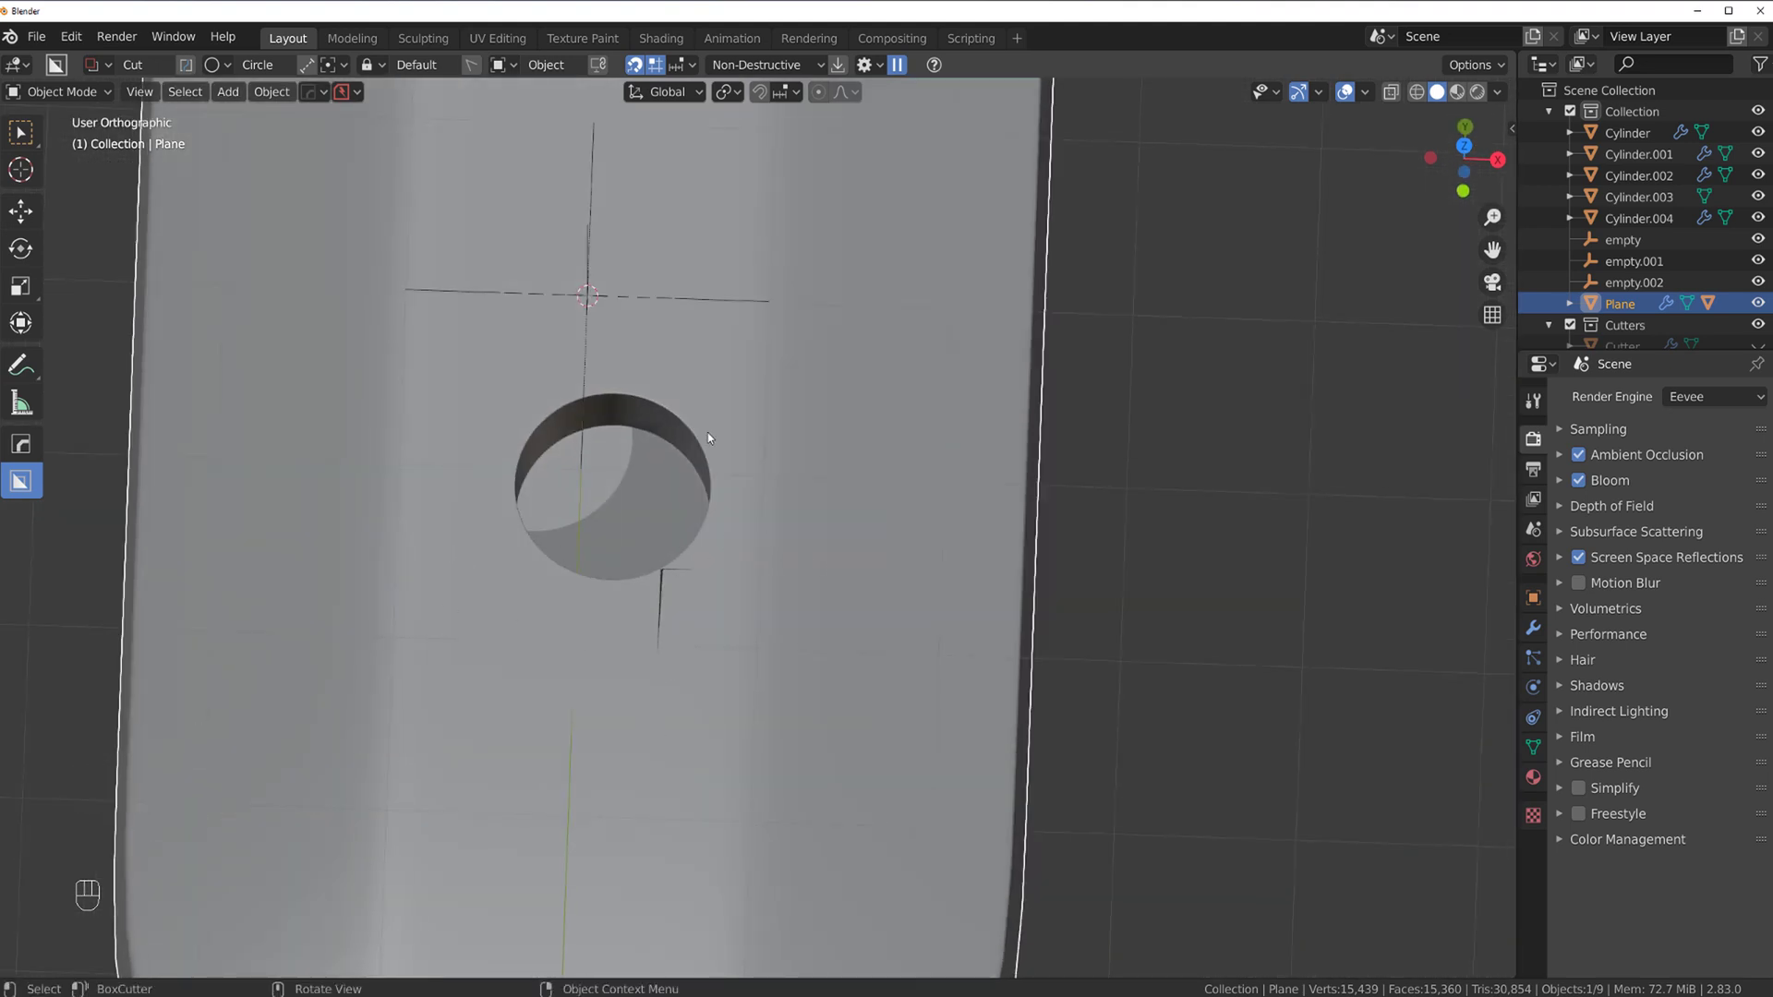
key(q)
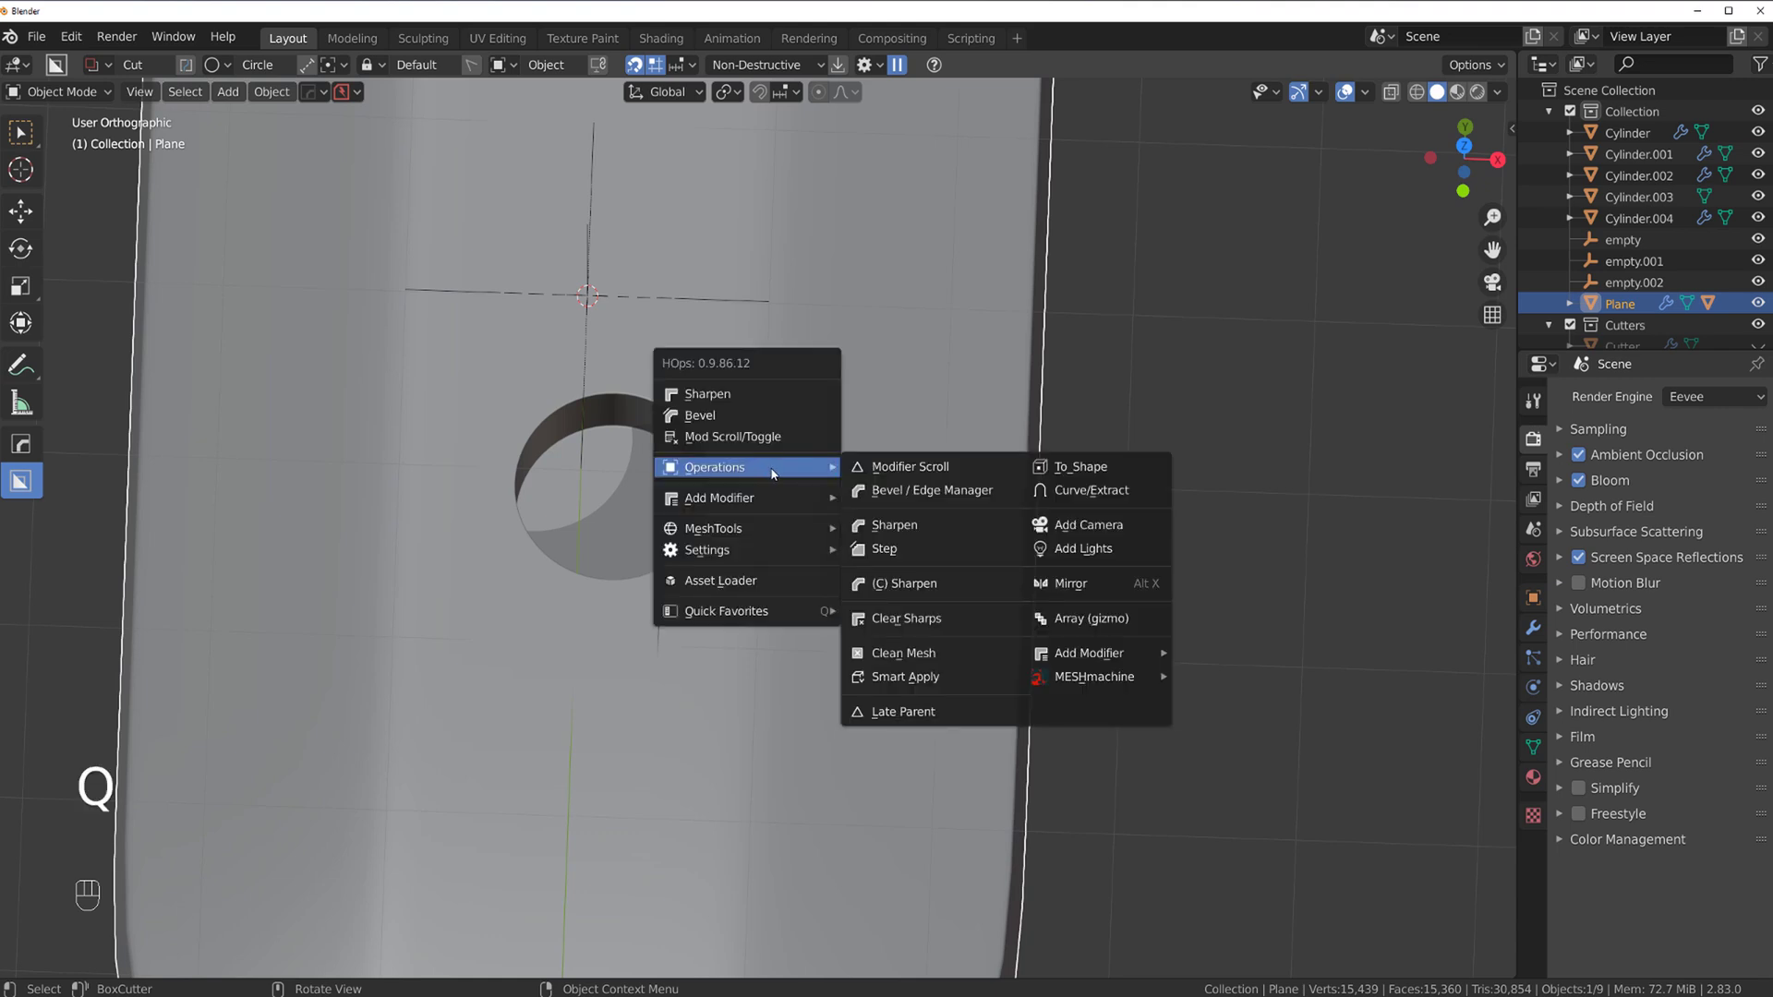
click(788, 436)
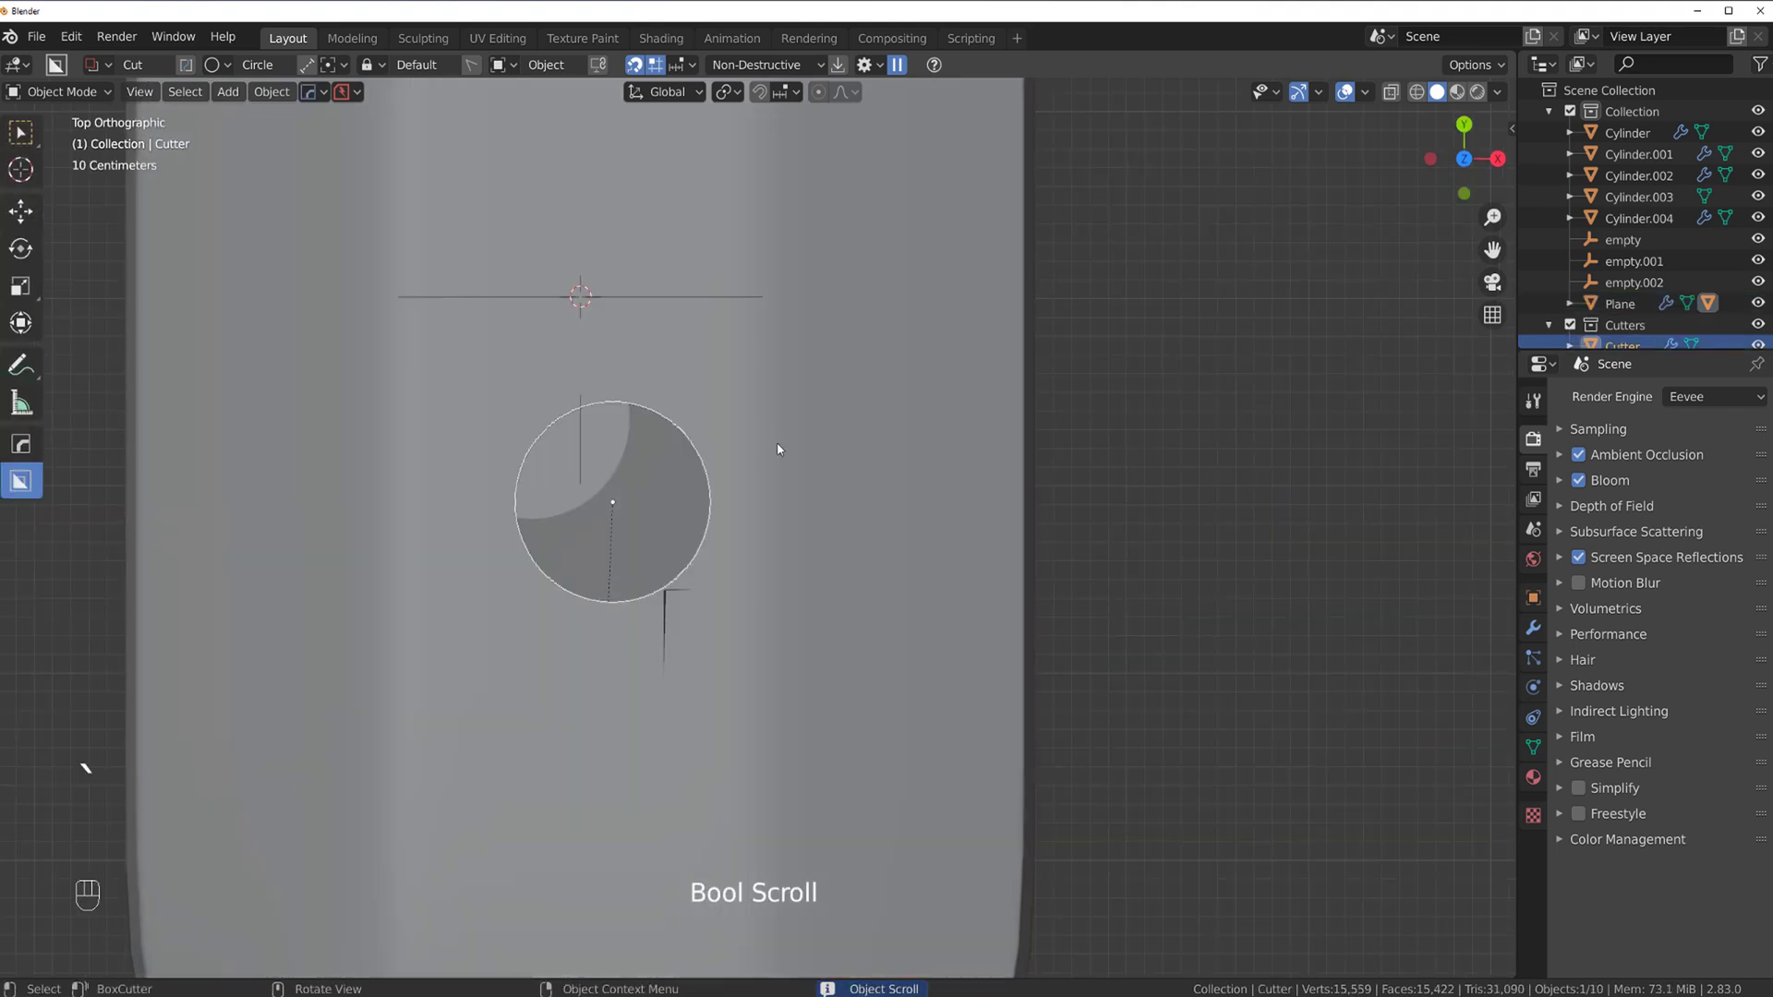
key(g)
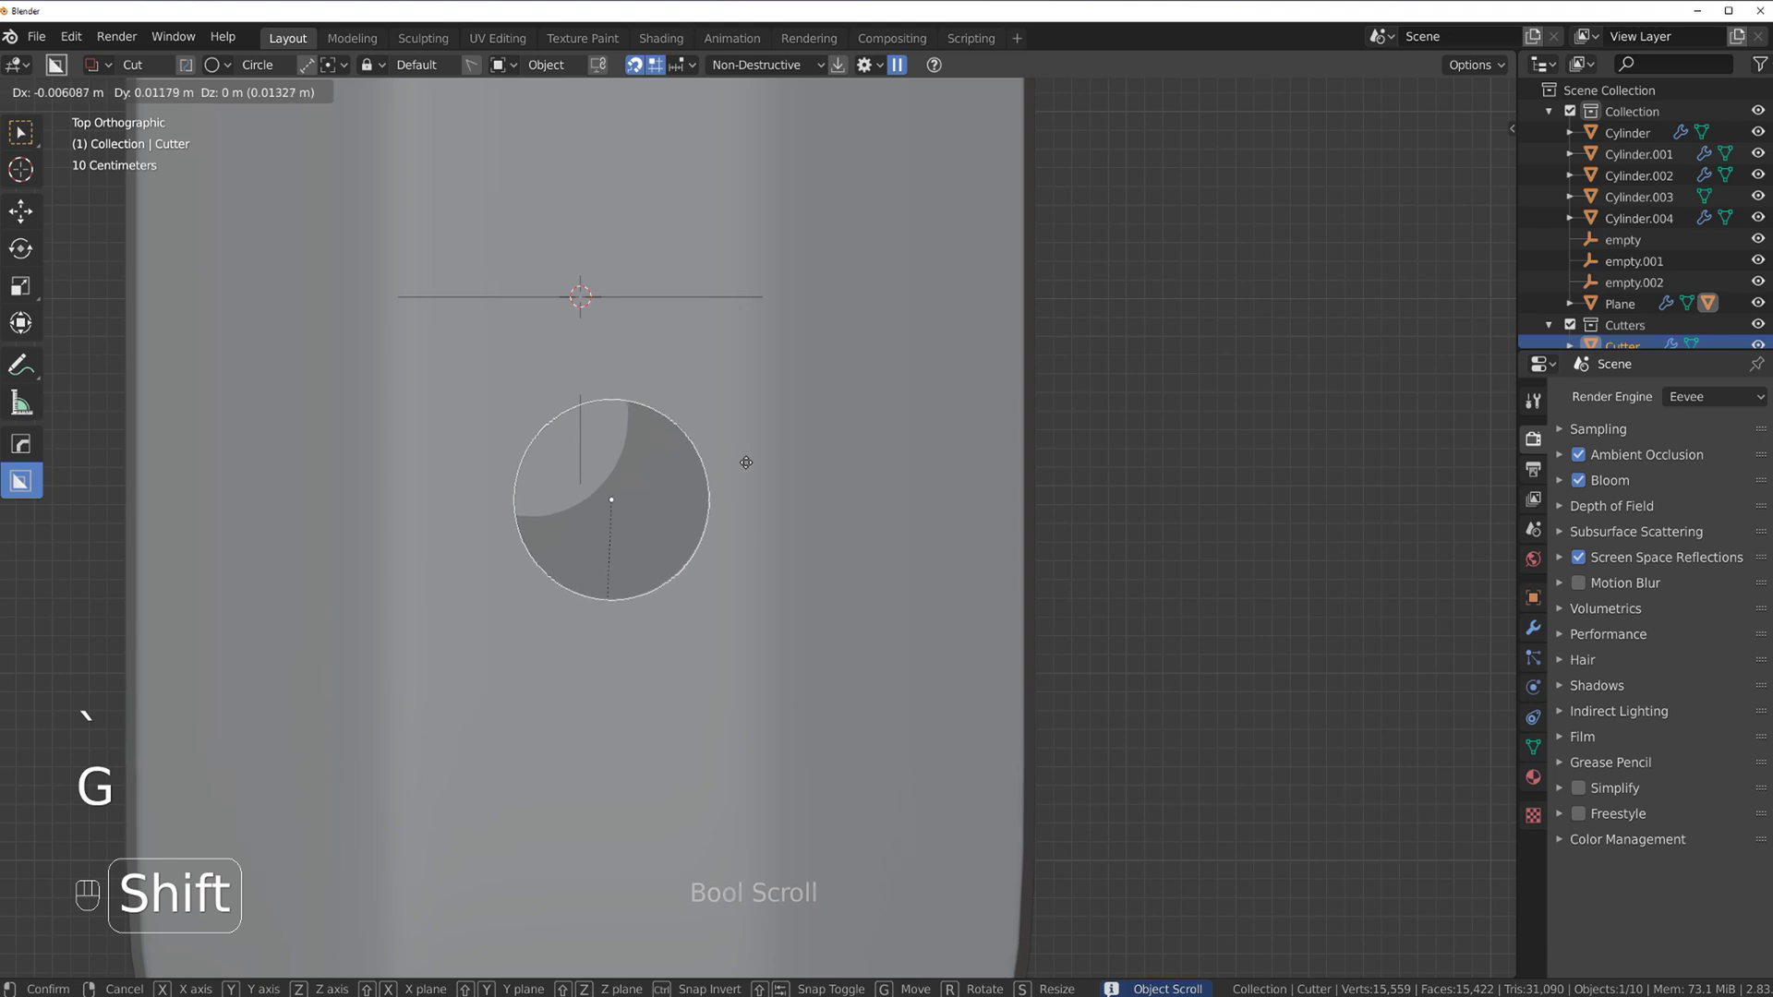
shift+click(748, 471)
middle_drag(748, 471, 786, 525)
key(KP_5)
key(h)
- Bevel the repositioned hole's edges with the HOps Bevel operation, using 6 segments, a 60° angle limit and a width of about 0.017
middle_drag(795, 427, 788, 476)
key(q)
click(790, 447)
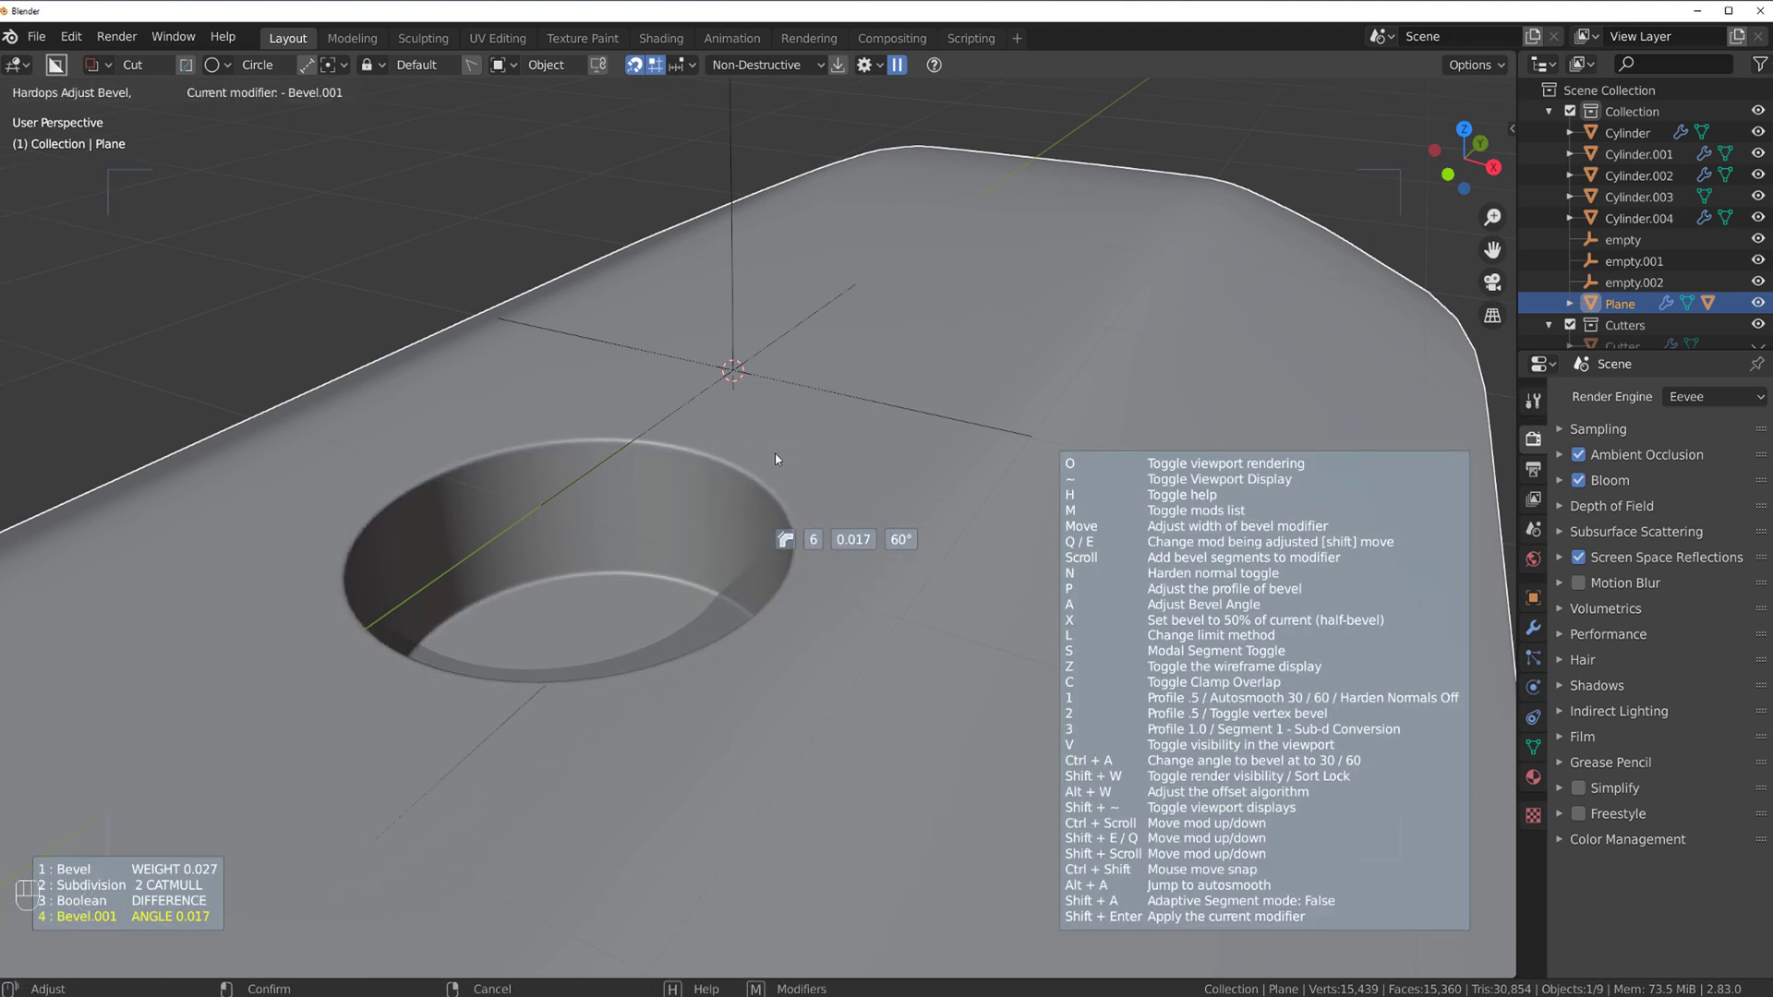
click(785, 462)
- Examine the hole's bevelled rim up close and the shading of the surrounding body from several angles
middle_drag(784, 462, 741, 436)
scroll(740, 436, up, 8)
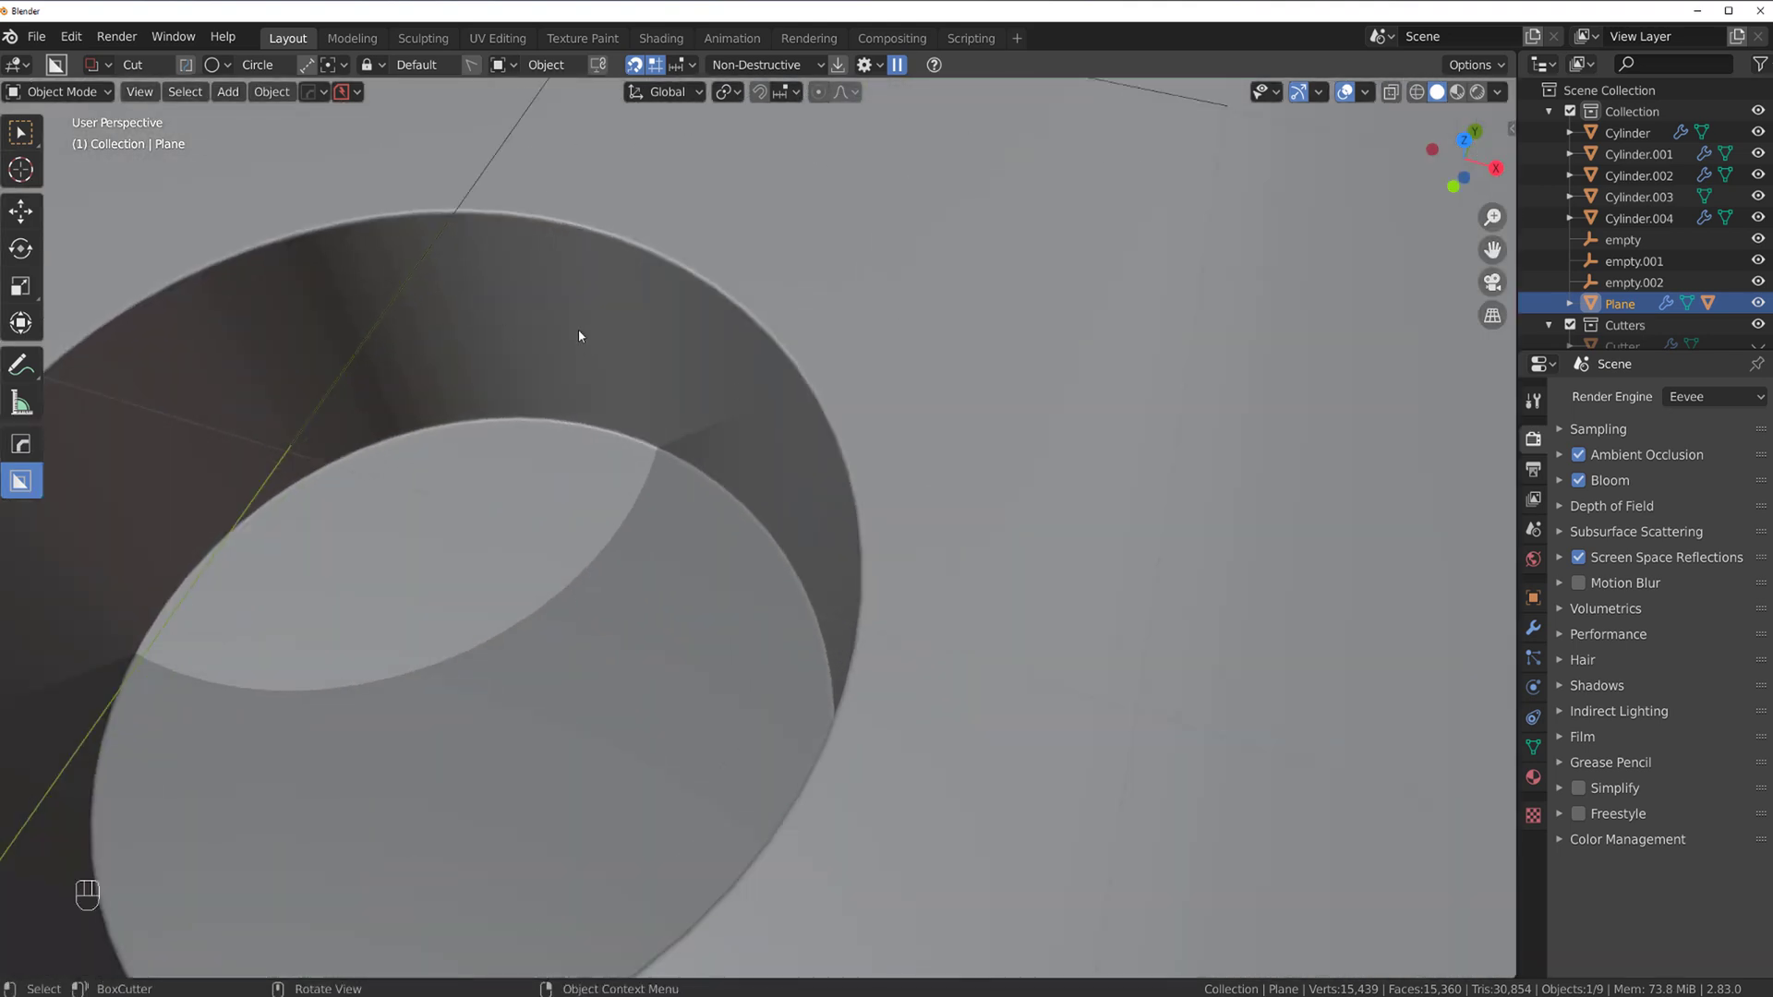
scroll(578, 334, down, 5)
scroll(585, 388, up, 4)
scroll(585, 388, down, 8)
middle_drag(694, 436, 794, 421)
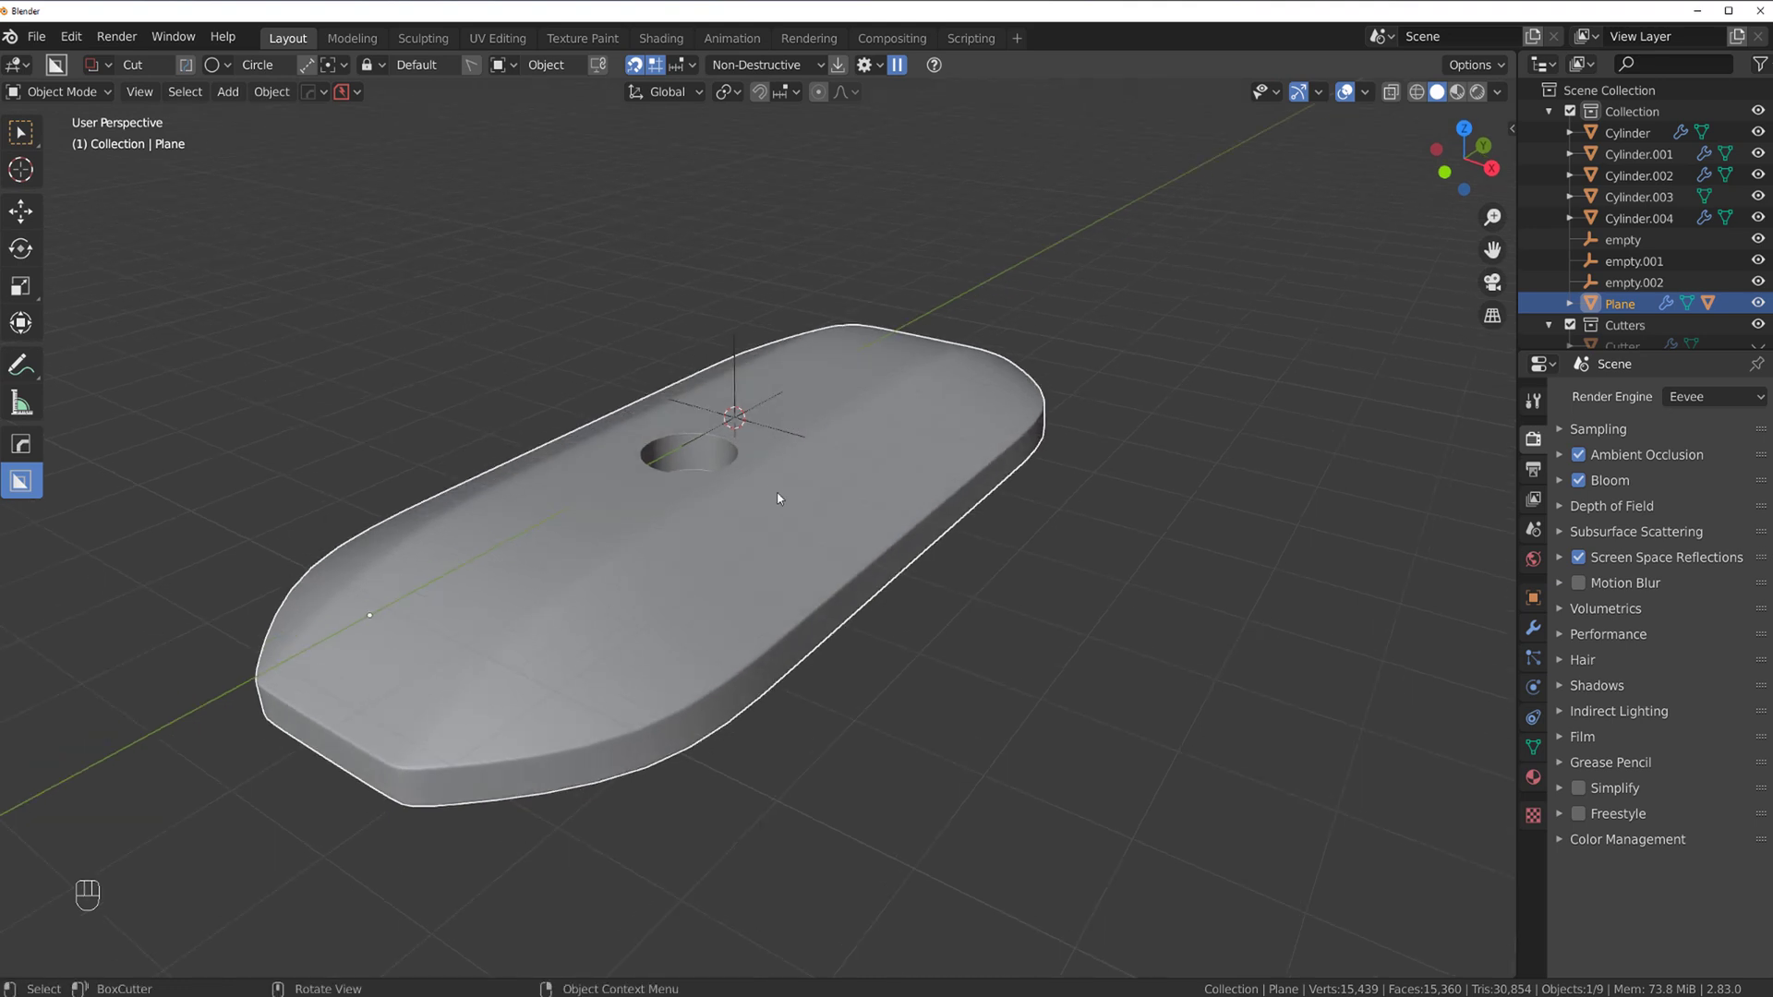
scroll(804, 488, up, 3)
middle_drag(825, 475, 806, 499)
scroll(806, 499, up, 1)
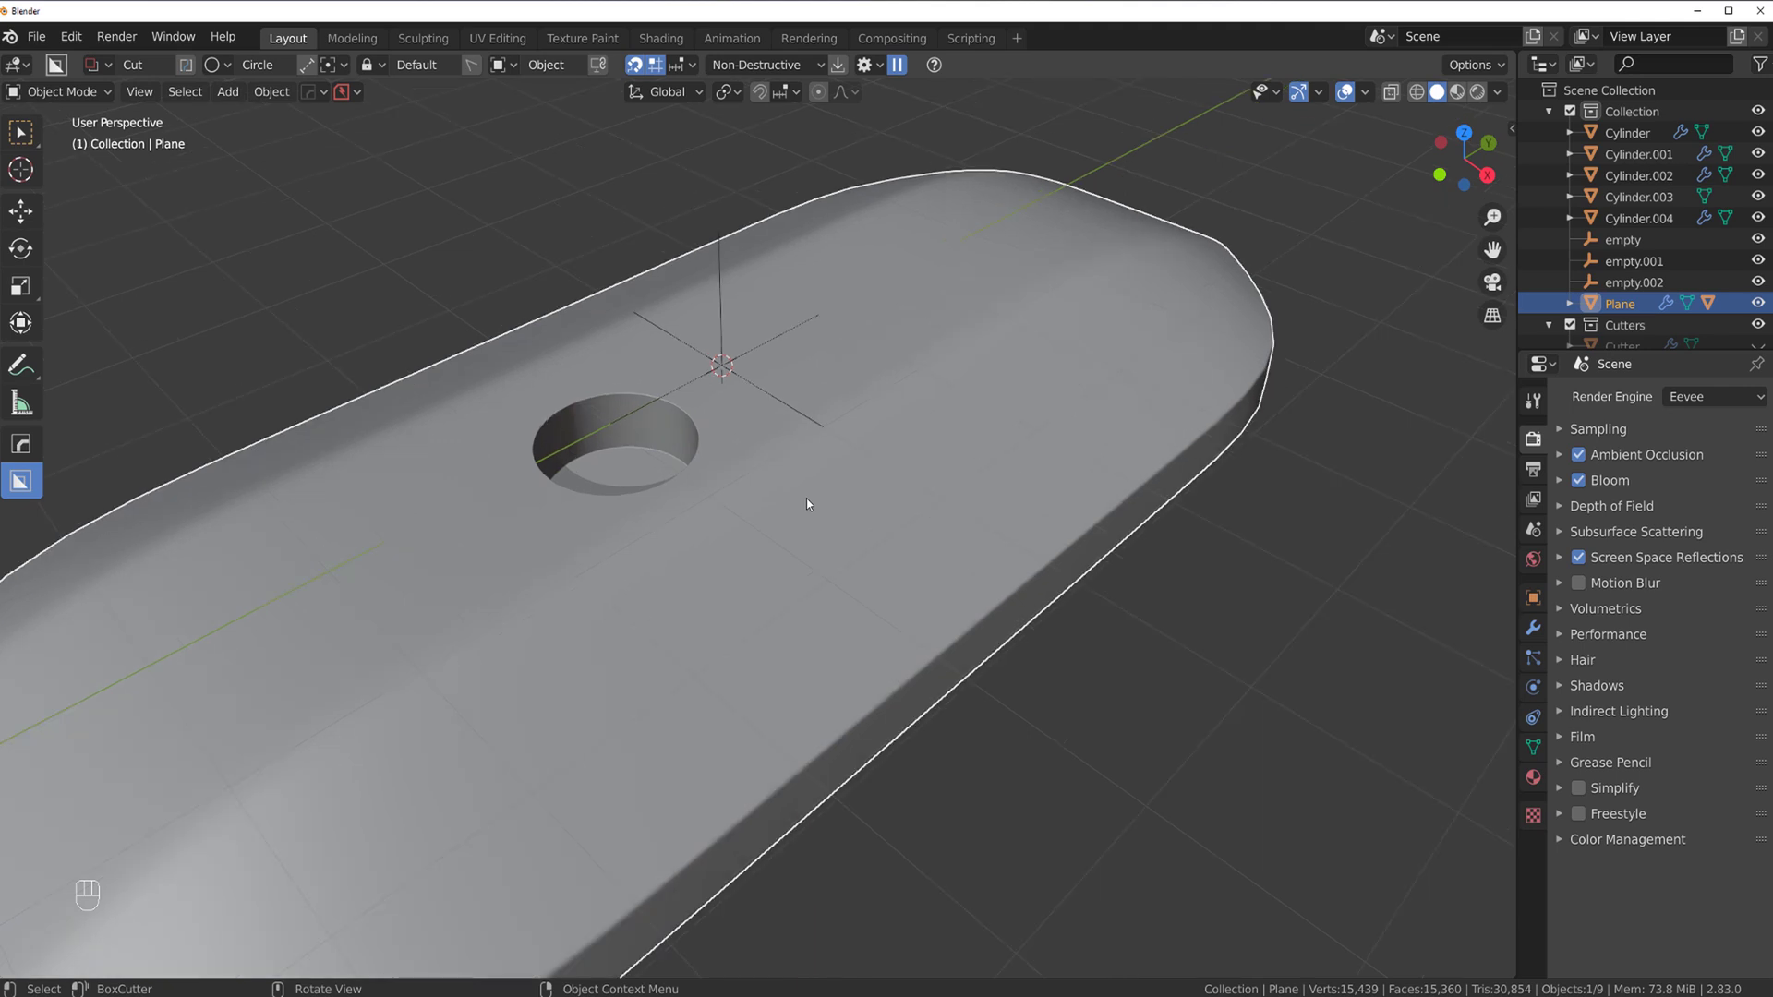
- Adjust the widths of the hole's angle-limited bevel and the body's weight-limited bevel with the HOps Bevel operation
key(q)
click(631, 435)
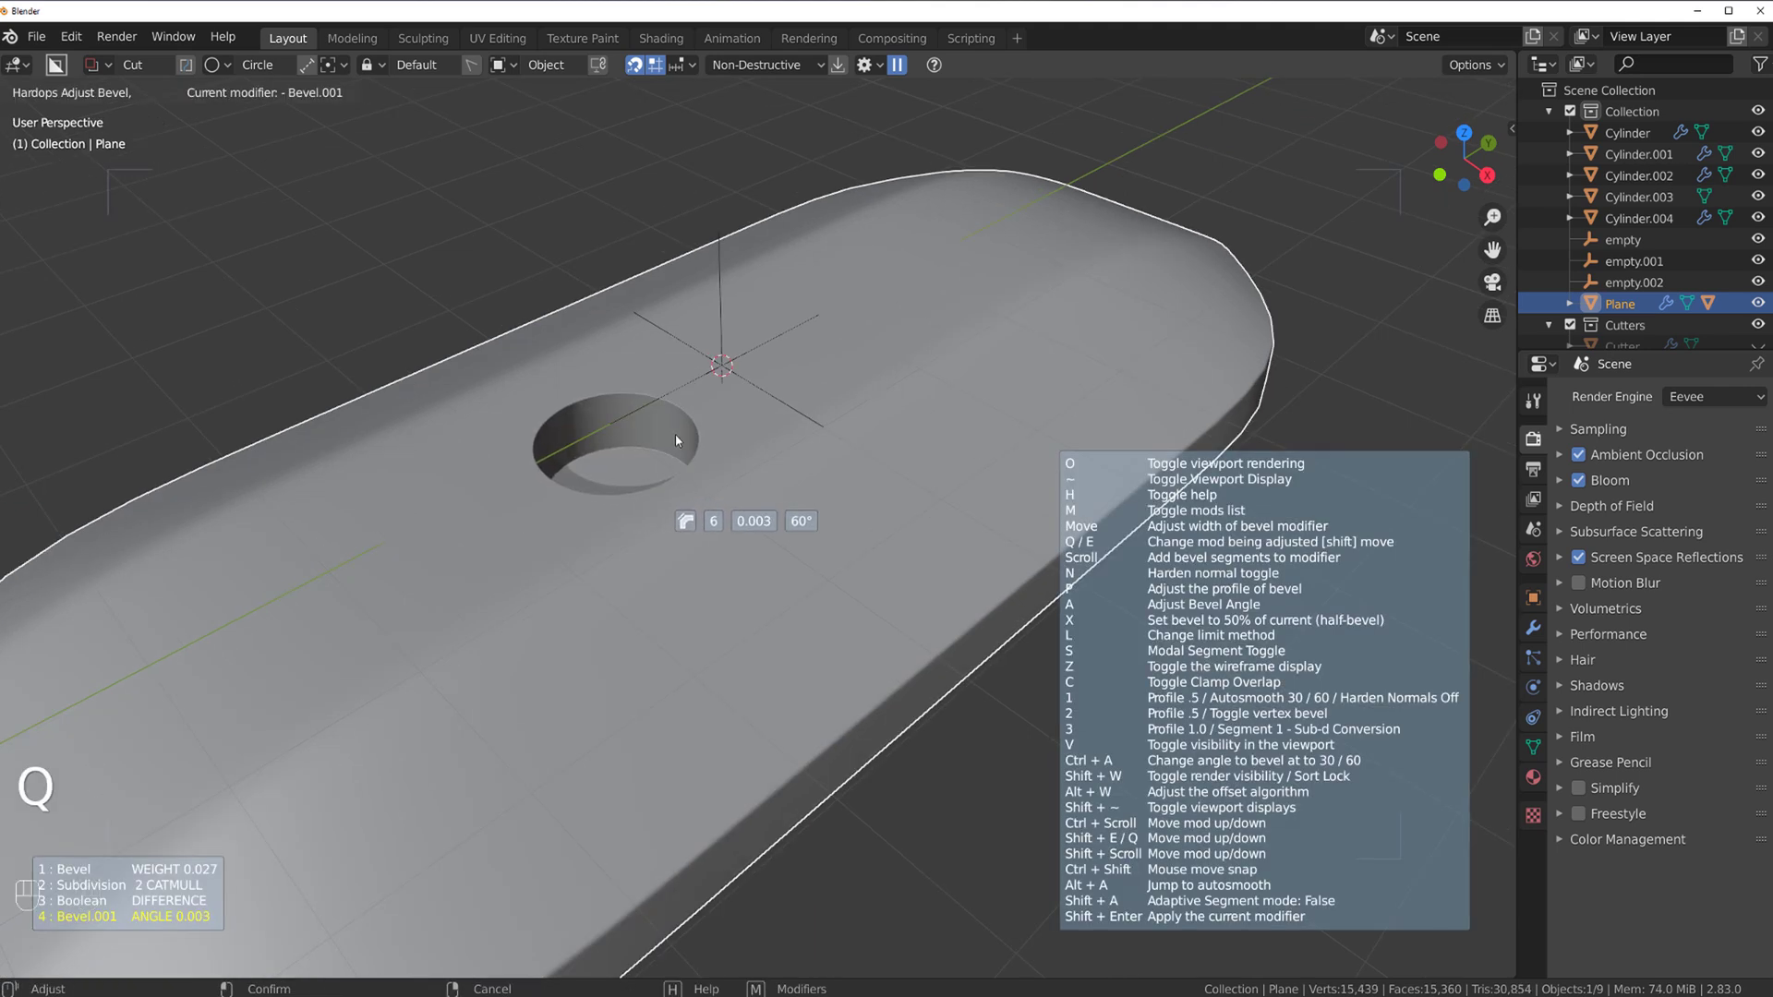
key(q)
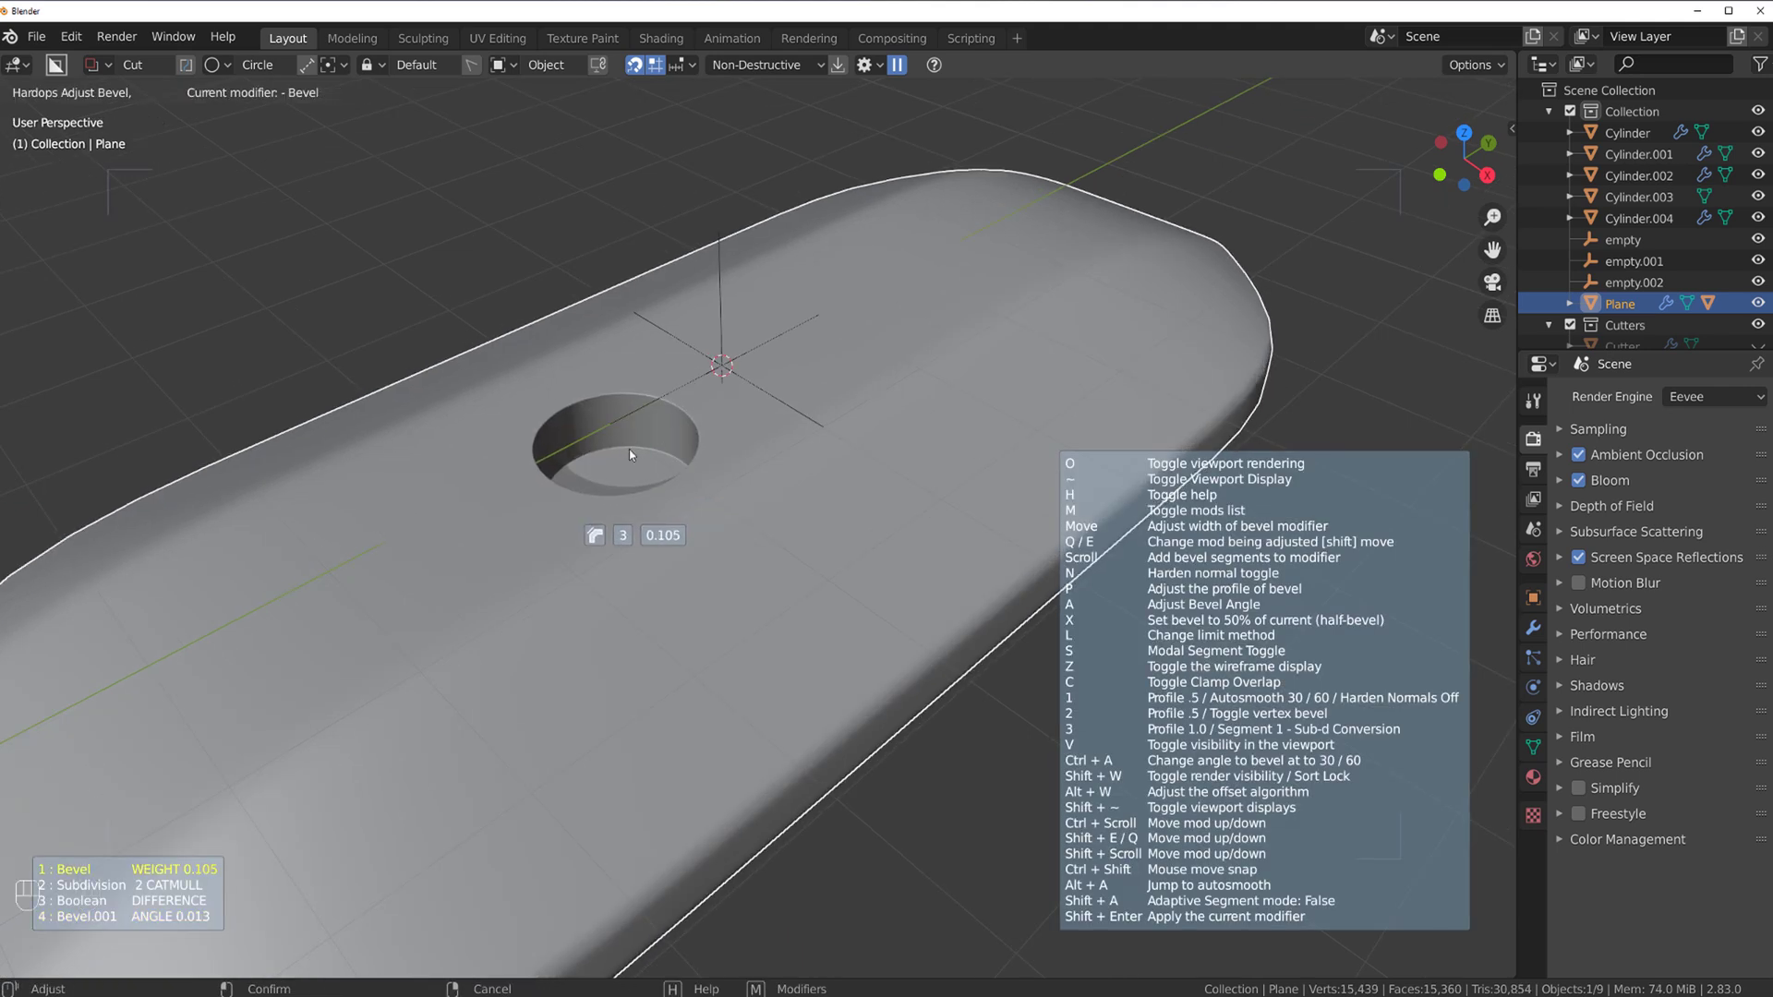
click(638, 449)
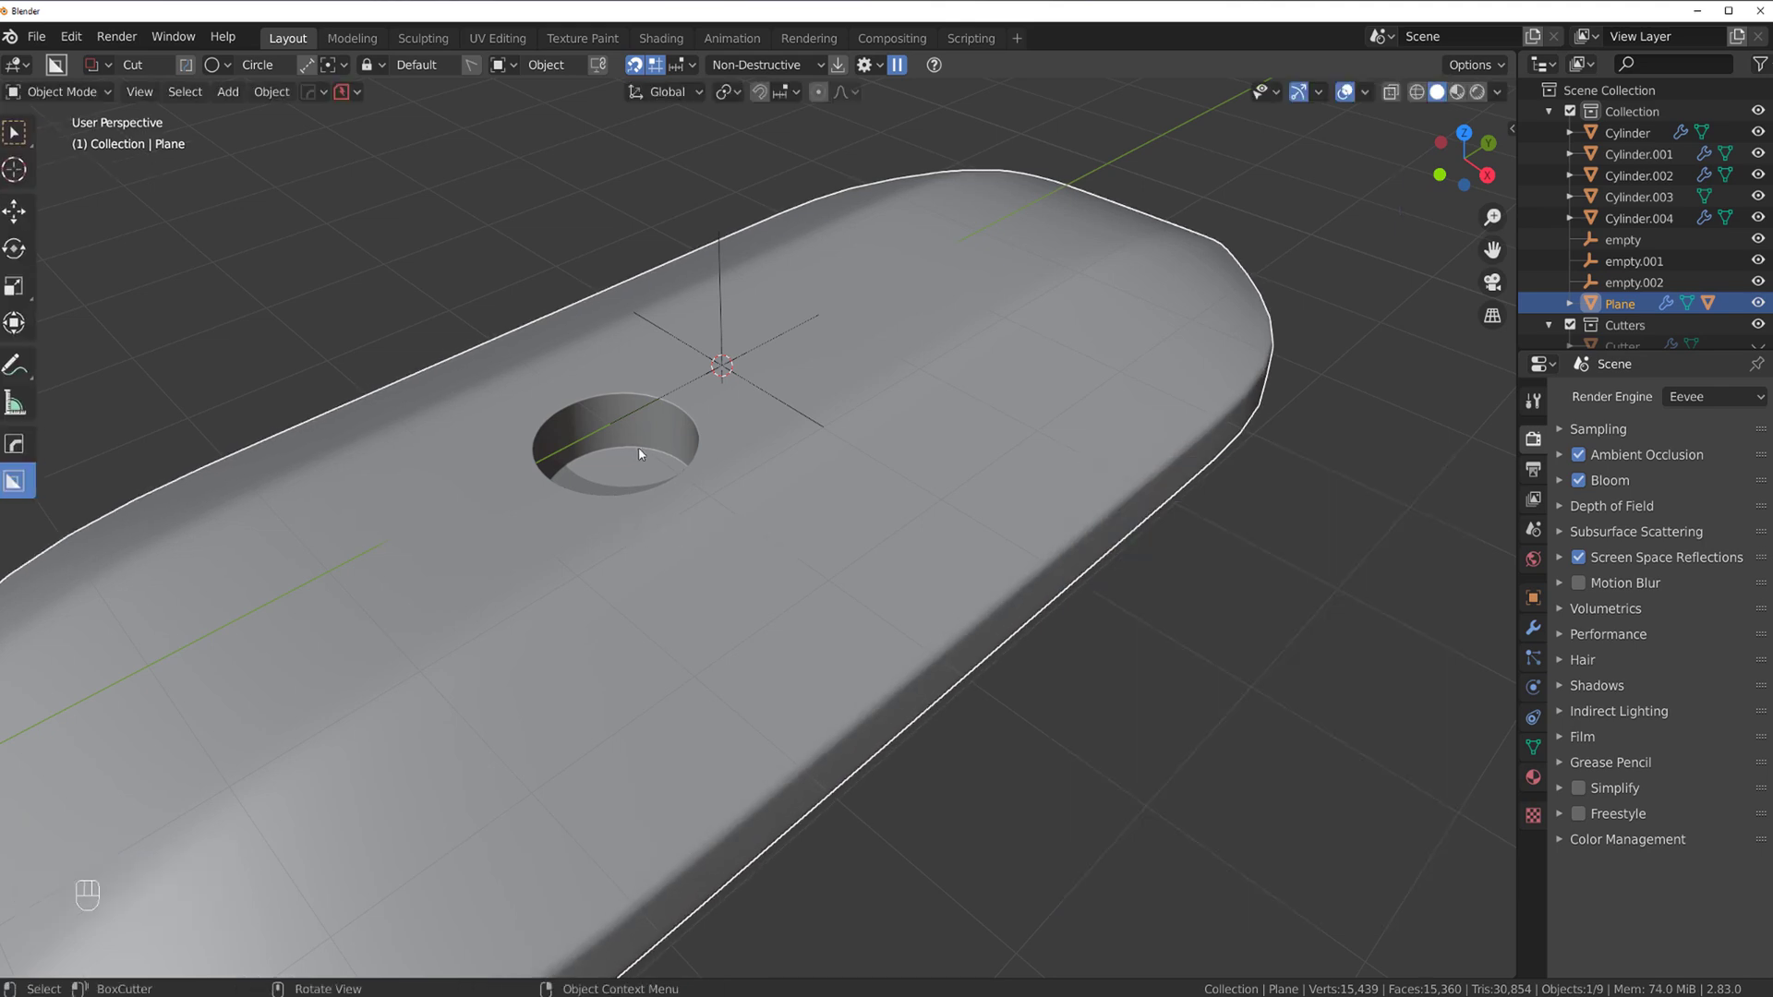
scroll(838, 502, down, 5)
scroll(684, 612, up, 4)
scroll(800, 567, up, 1)
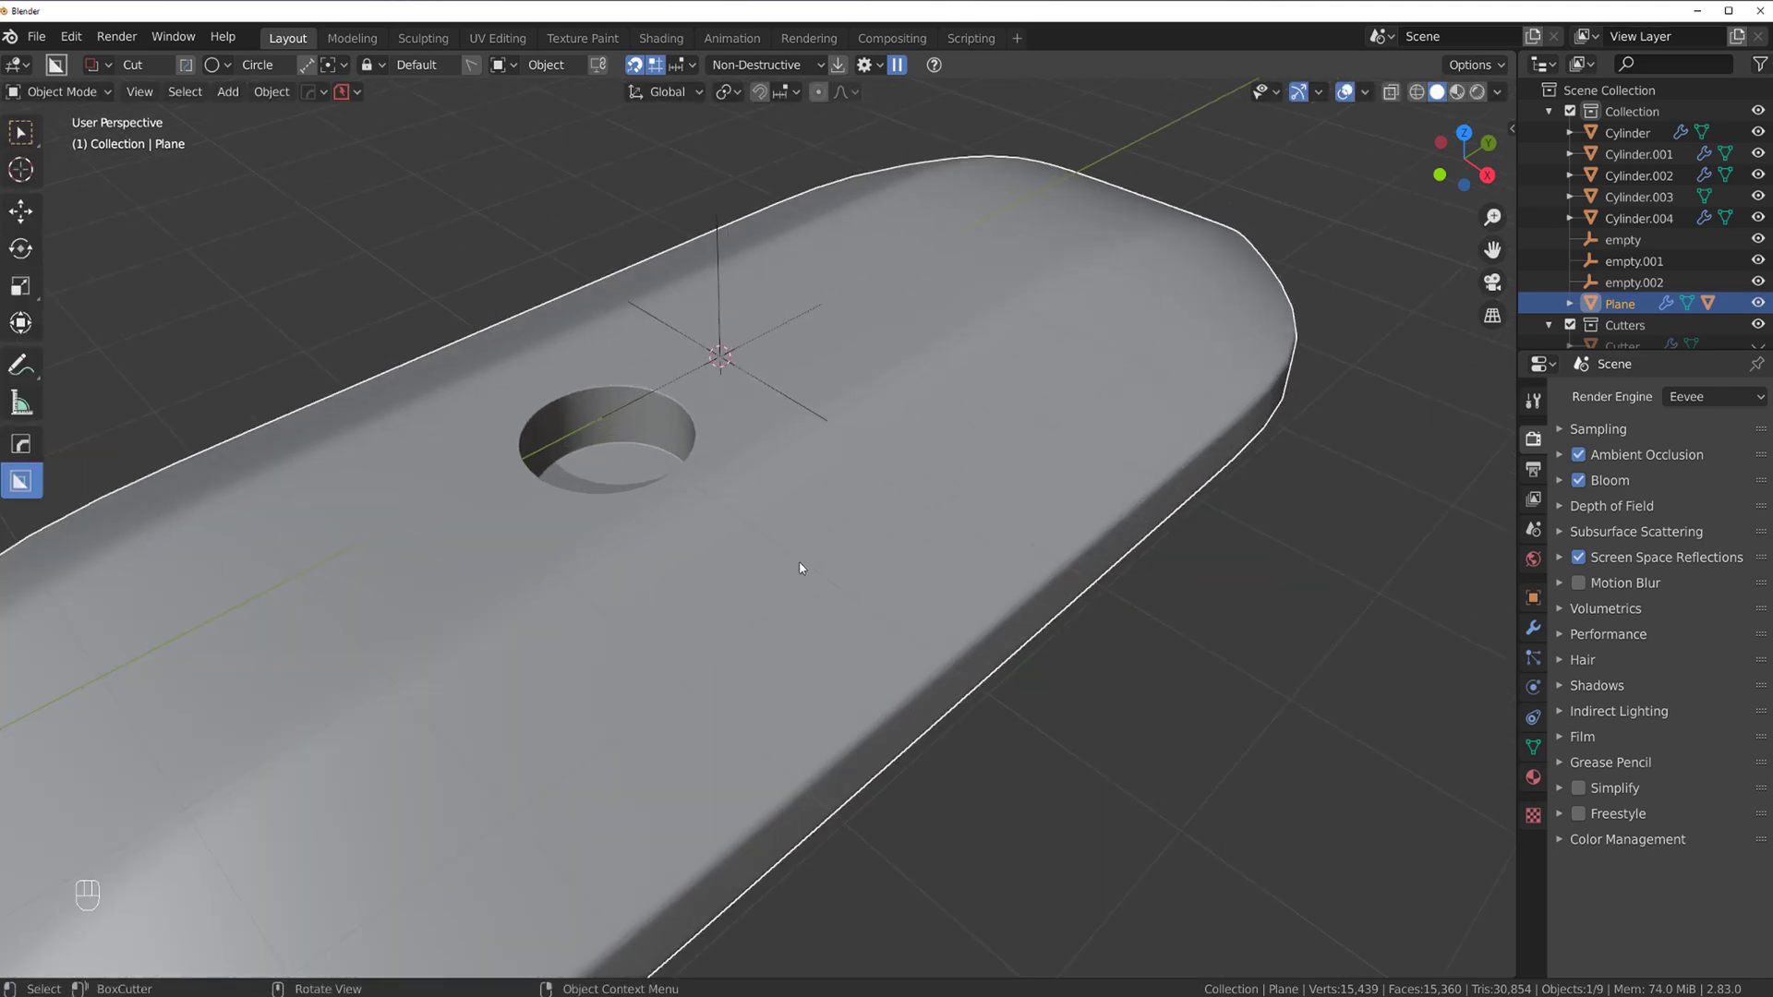